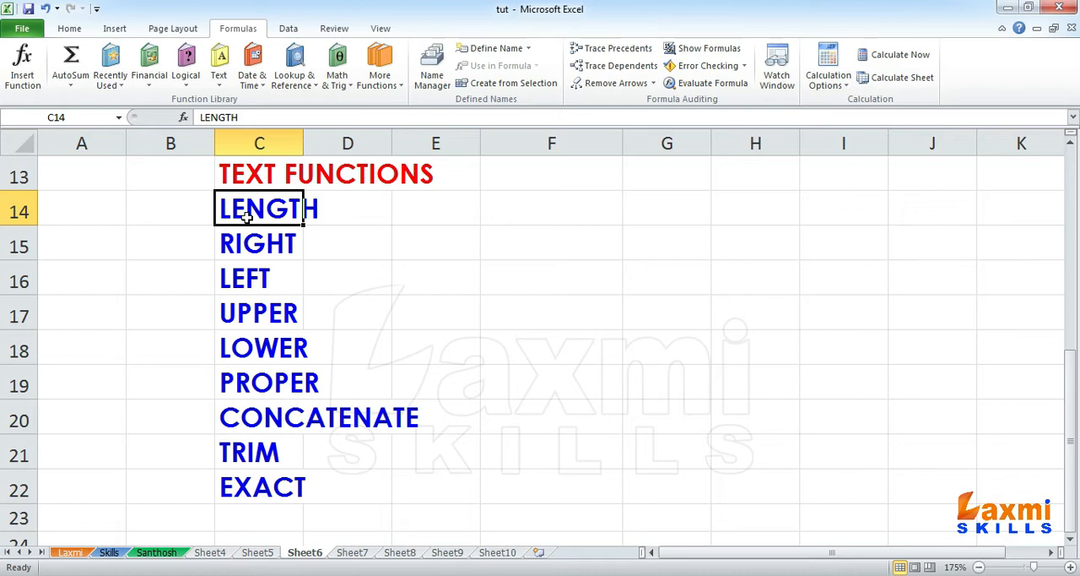
Step: Write the syntax LEN(TEXT) in cell F16 as plain text and clear it again
click(591, 278)
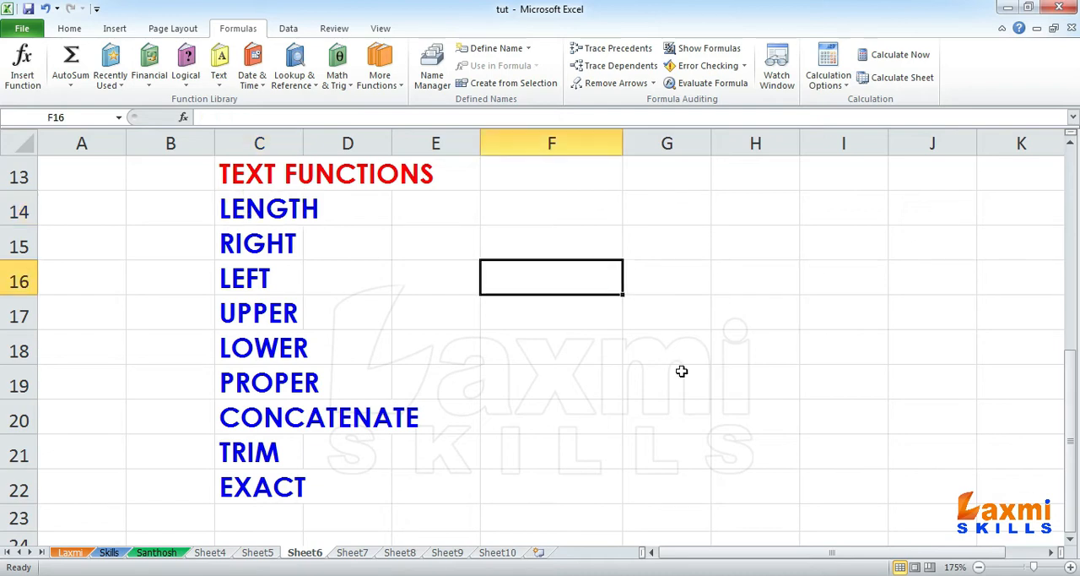
text(LEN)
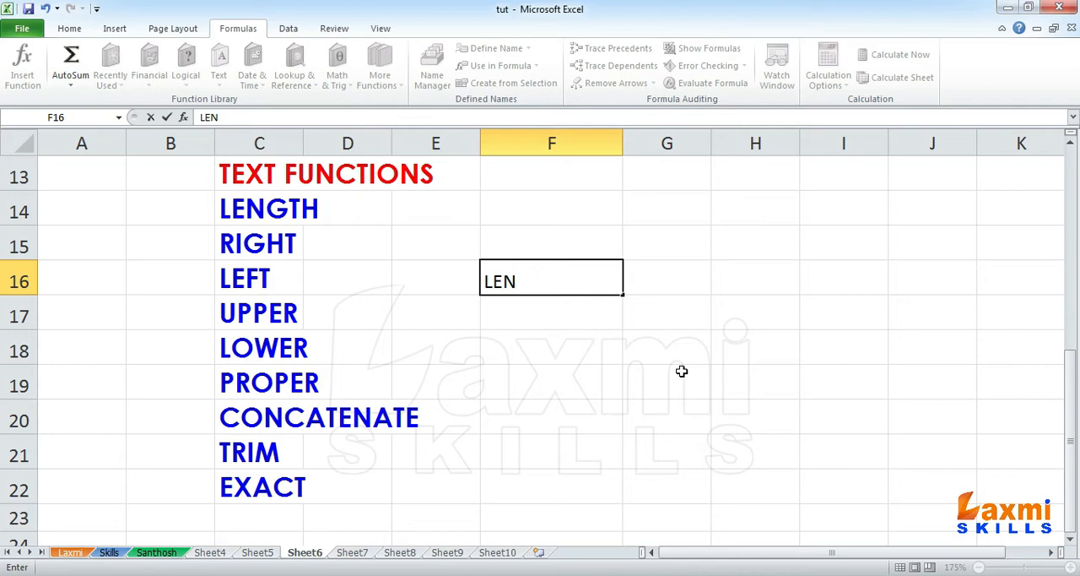
text((TEXT))
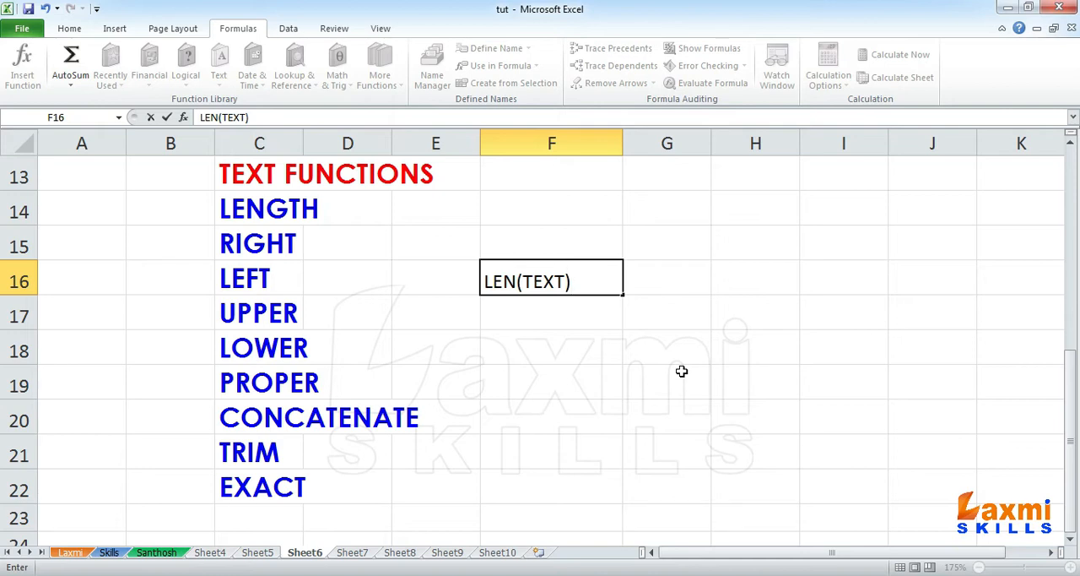
key(BackSpace)
key(BackSpace)
key(BackSpace)
key(BackSpace)
key(BackSpace)
key(BackSpace)
key(BackSpace)
key(BackSpace)
key(BackSpace)
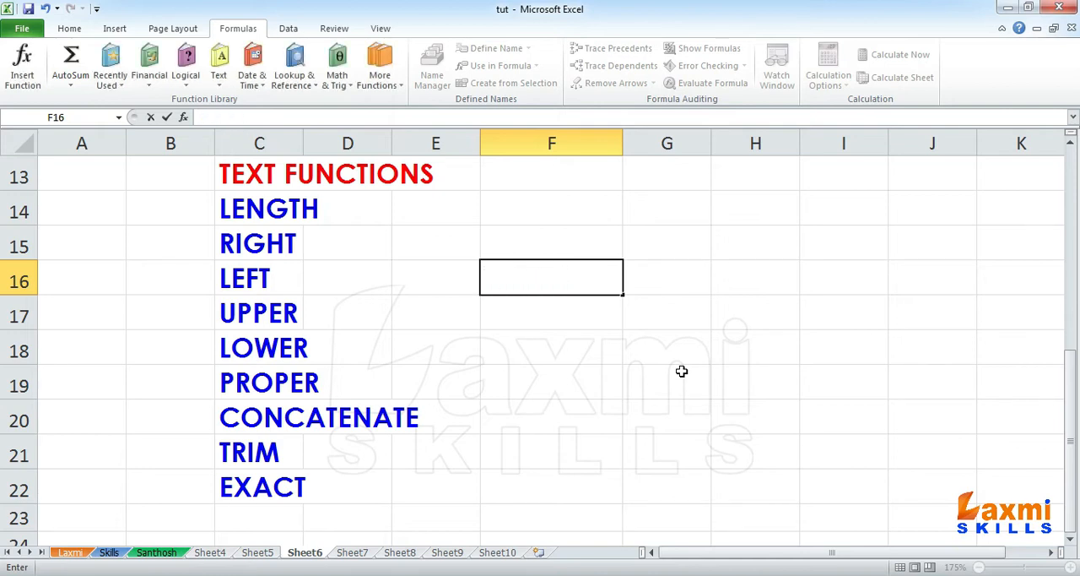
Step: Enter the formula =LEN(LAXMI SKILLS) in cell F16, without quotation marks around the text
text(=LE)
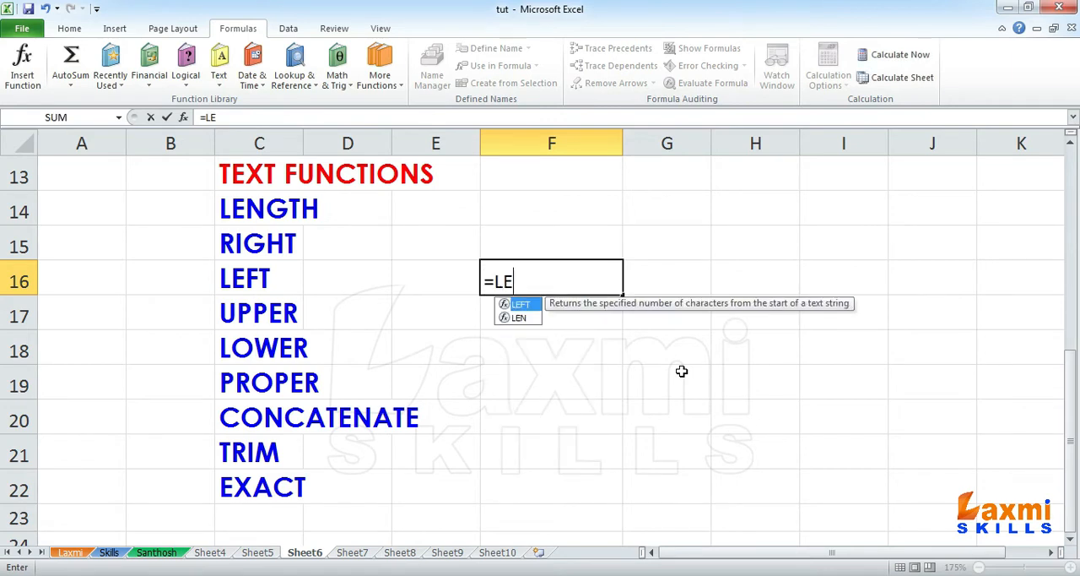
text(N()
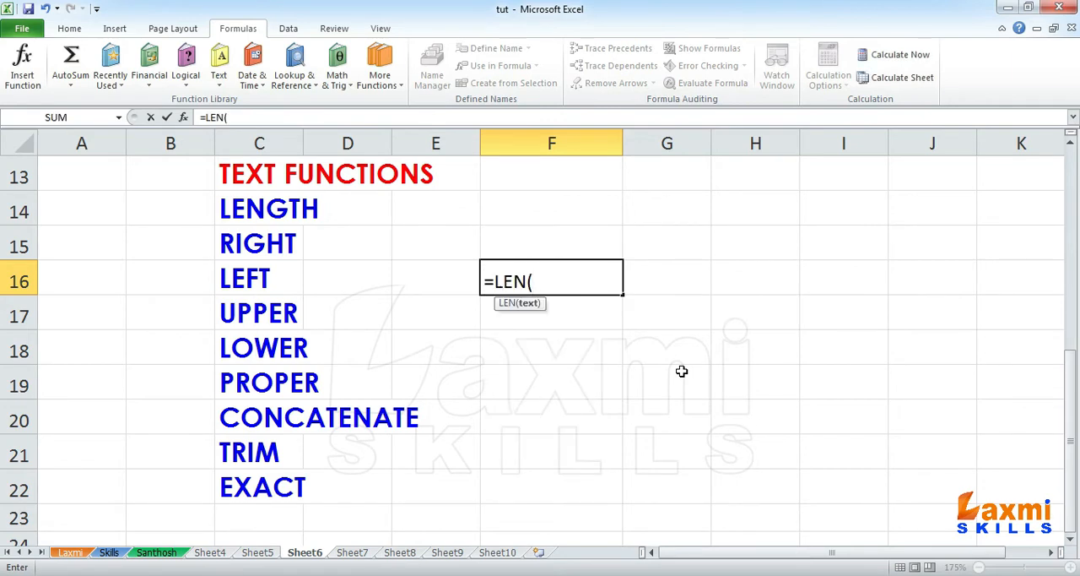
text(LAXMI)
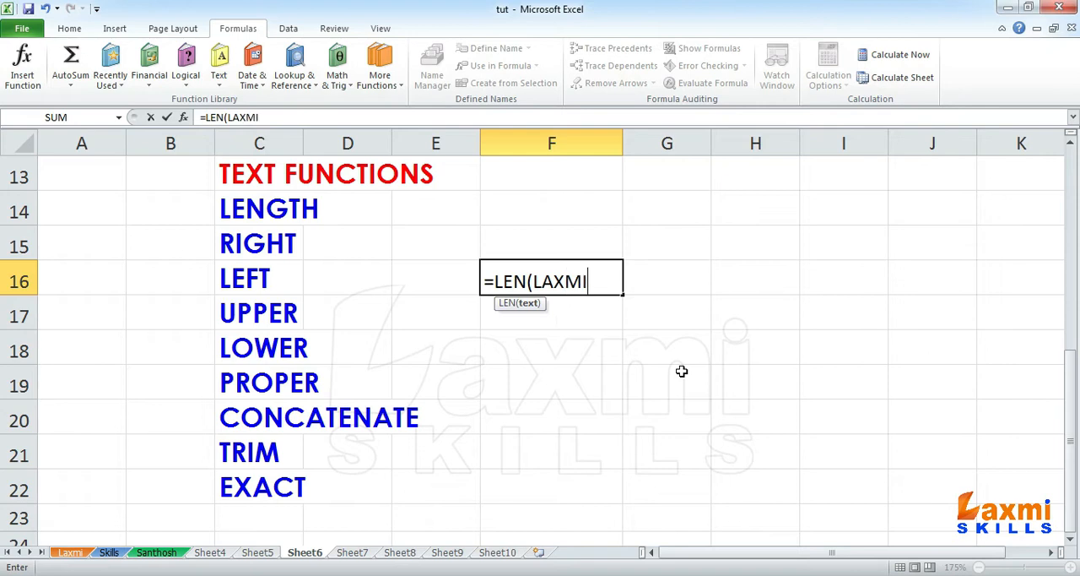
text( SKILLS))
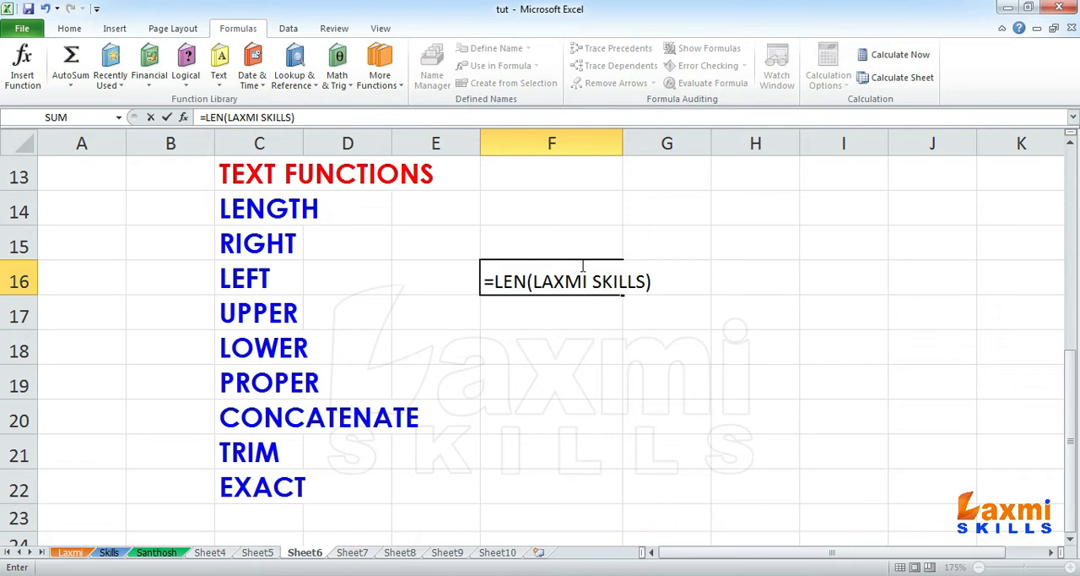
key(Return)
Step: Correct the formula in F16 to =LEN("LAXMI SKILLS"), and clear the cell after calculating it
click(562, 282)
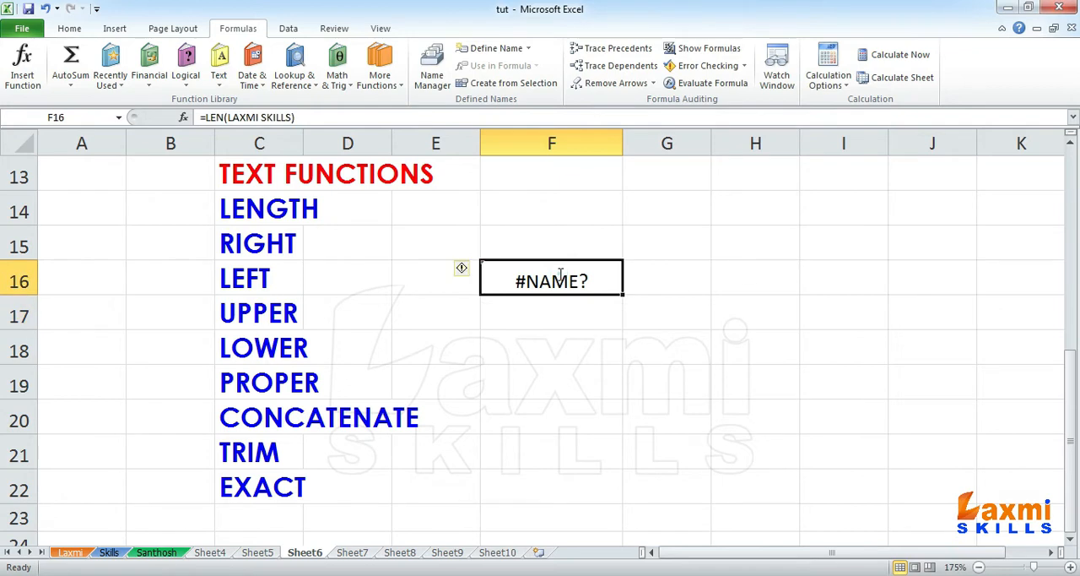
double_click(543, 280)
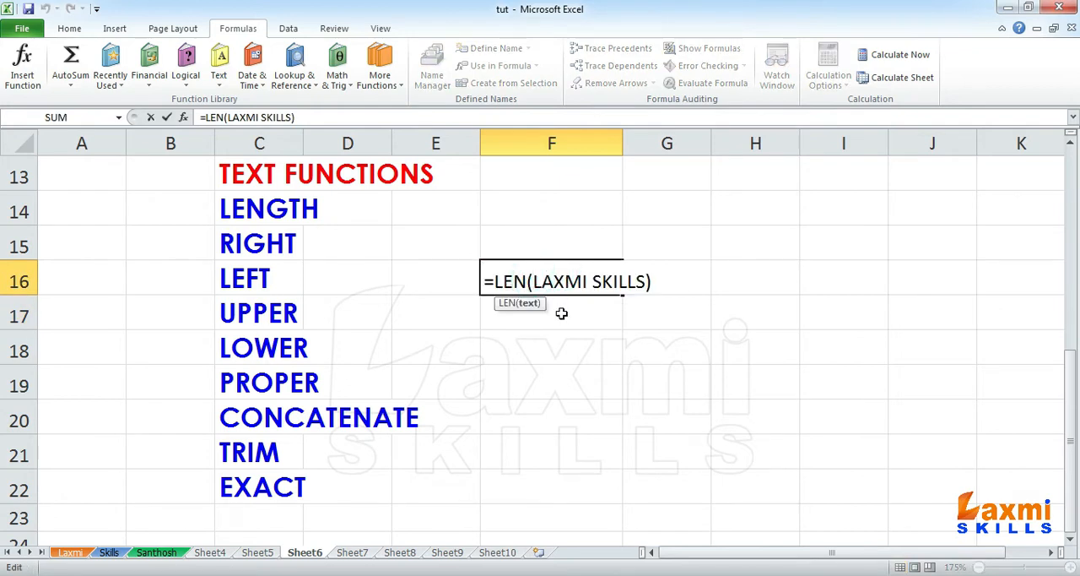
text(")
key(End)
key(Left)
key(Left)
key(Right)
text(")
key(Return)
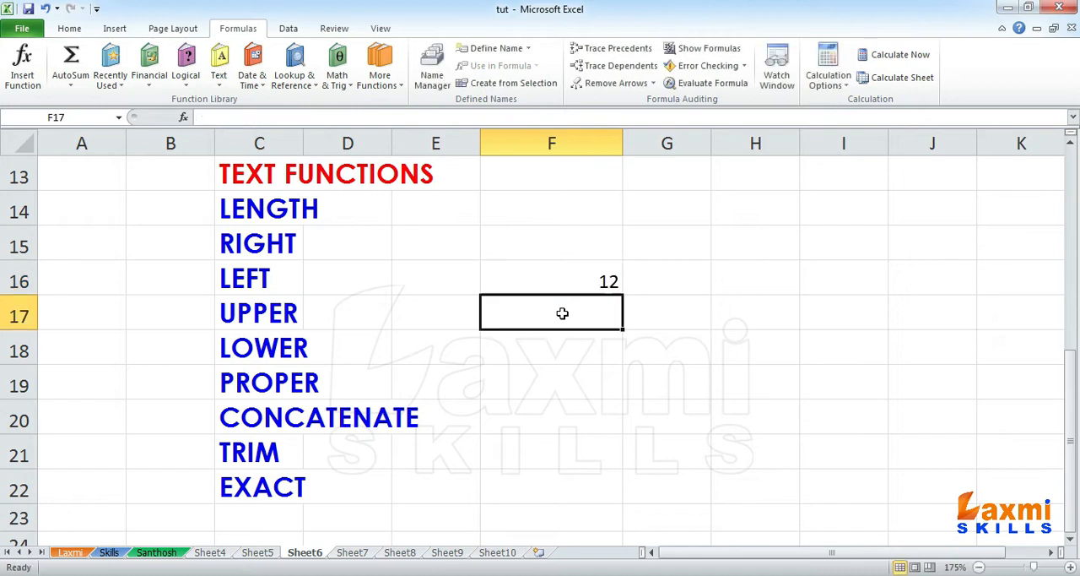
click(608, 277)
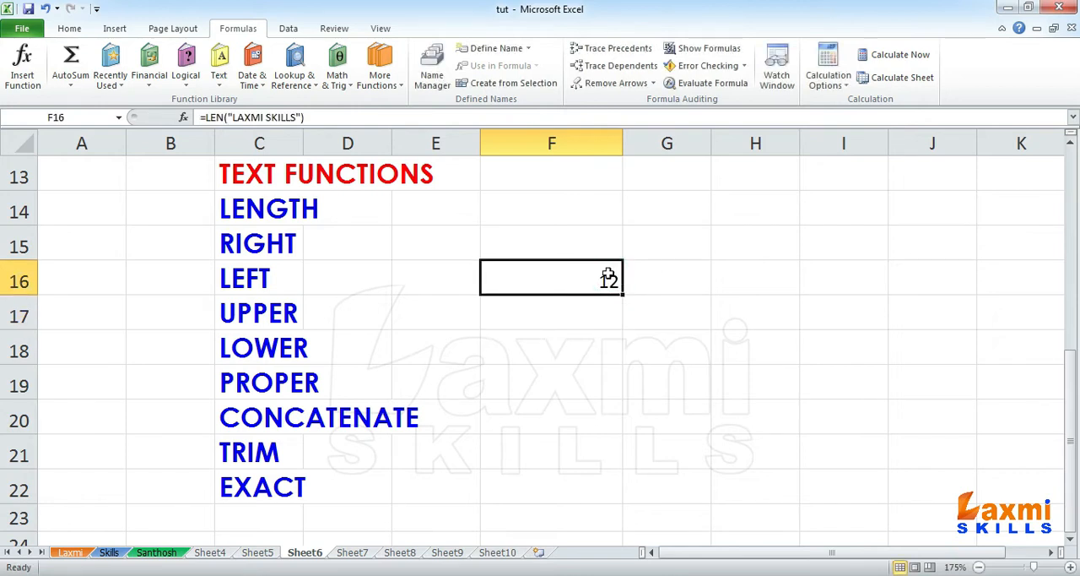
key(Delete)
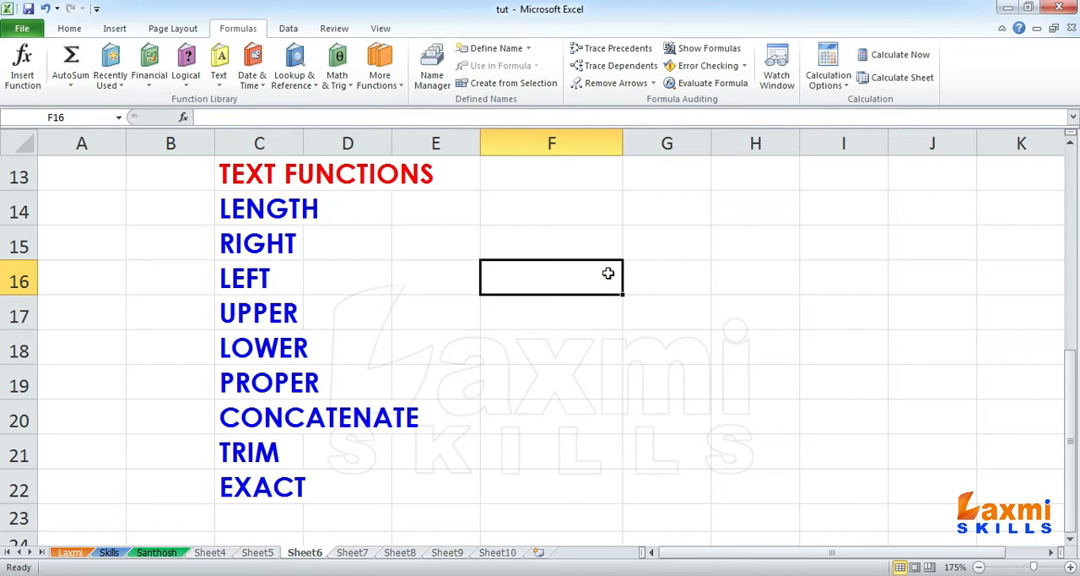
Step: Count the characters of the TEXT FUNCTIONS heading with =LEN(C13) in cell F15, and clear the cell after calculating it
click(254, 167)
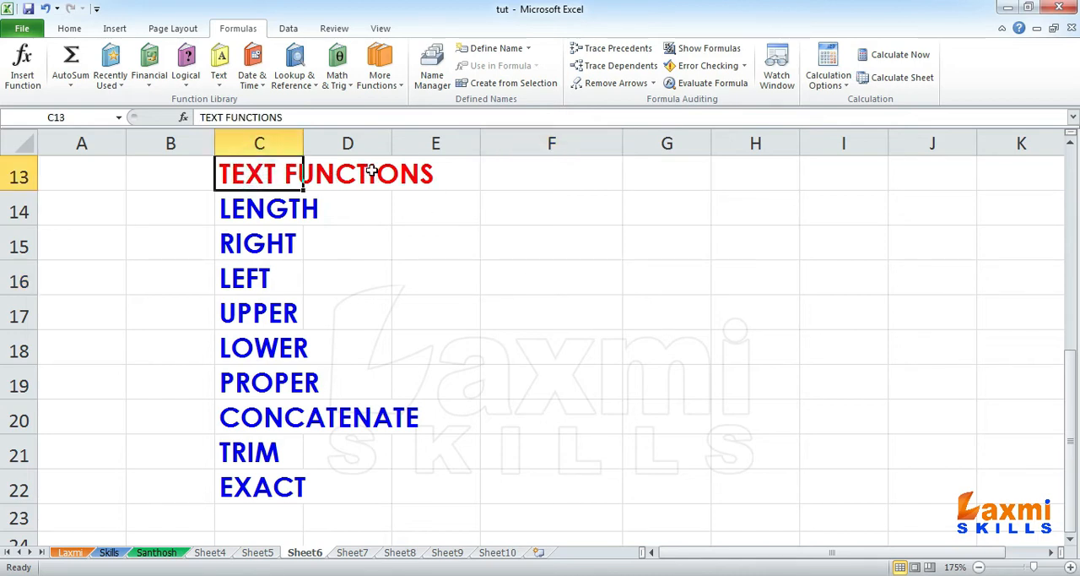
click(540, 247)
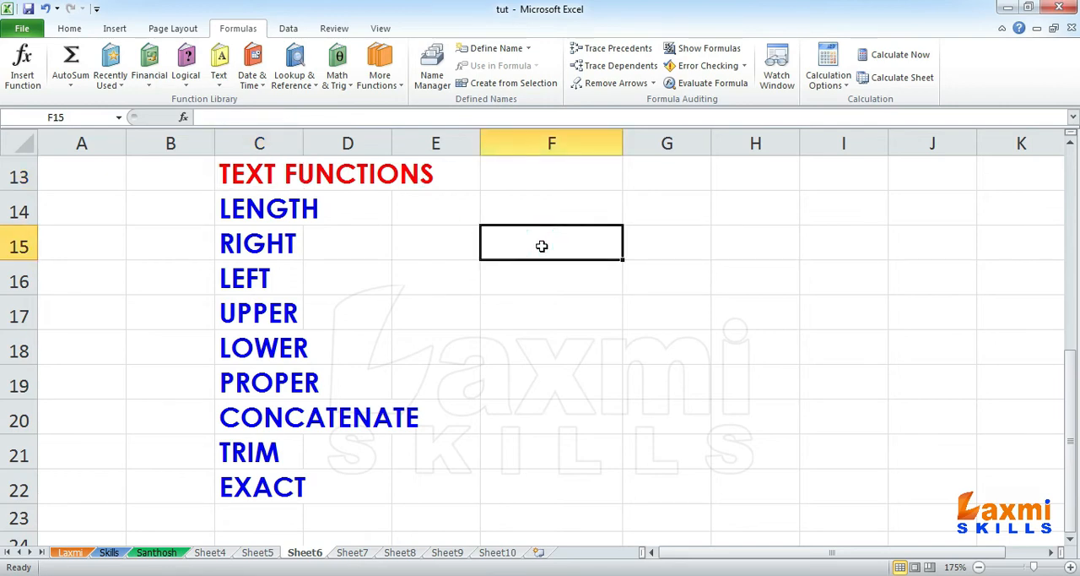
text(=LEN()
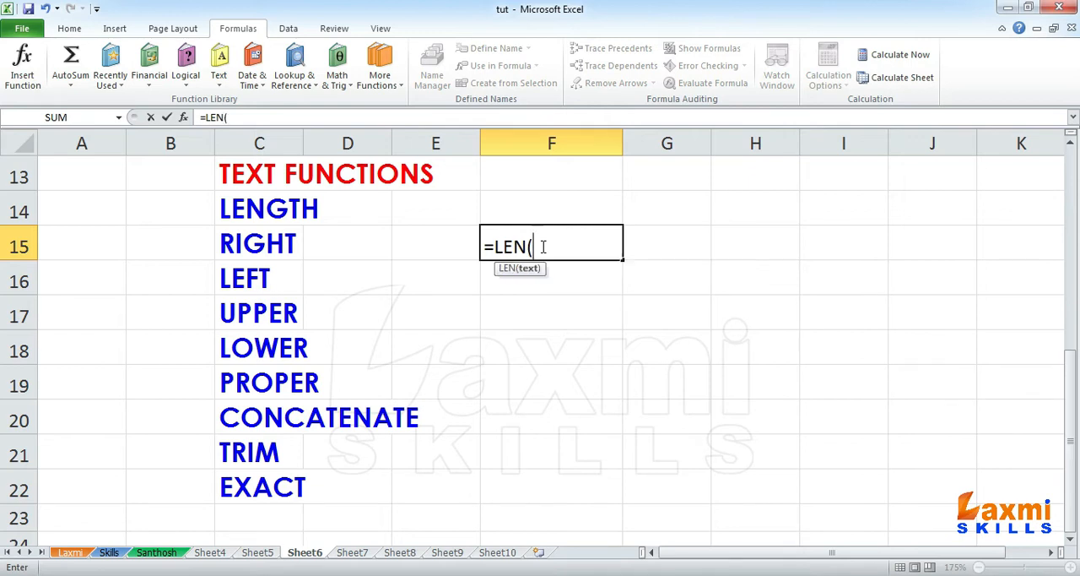
click(249, 171)
text())
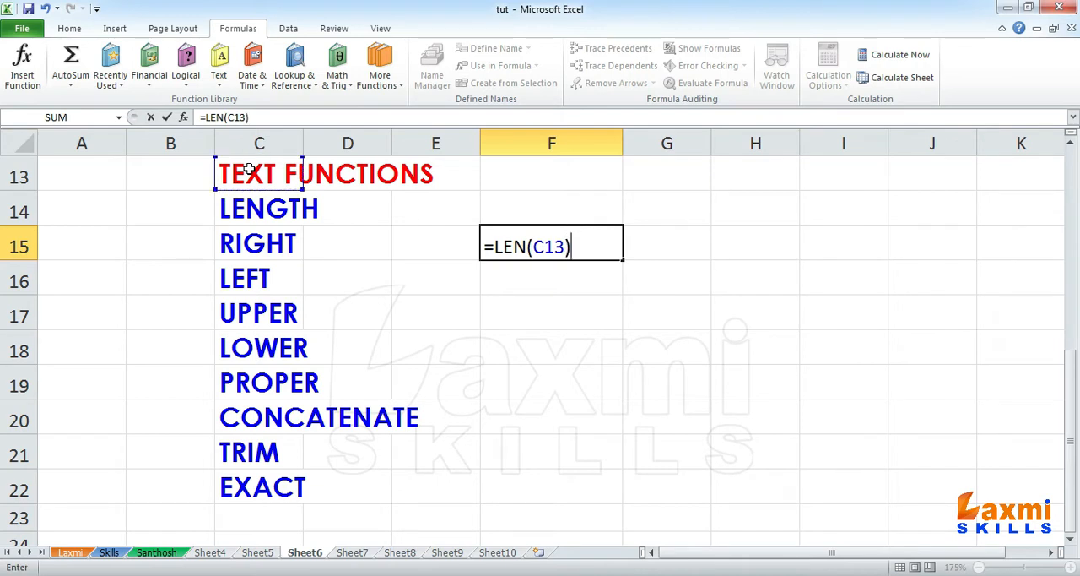
key(Return)
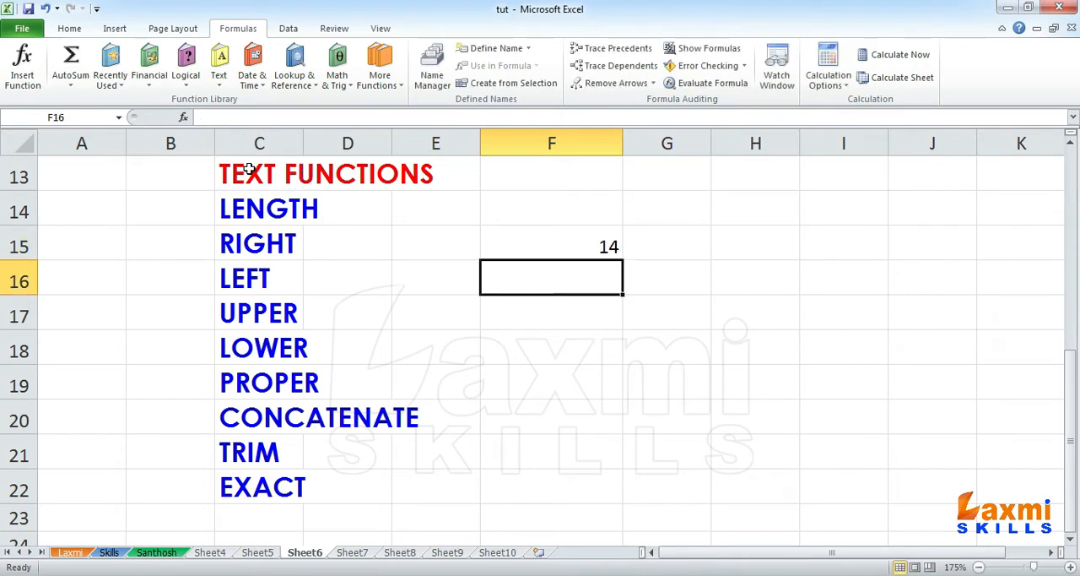
click(577, 243)
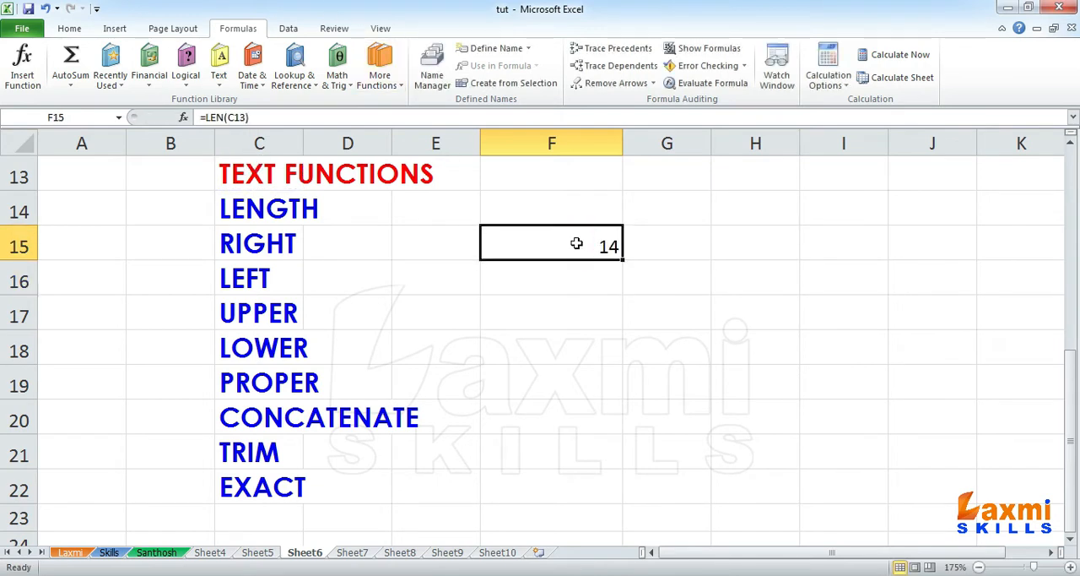
key(Delete)
Step: Go through the listed text function names one by one, from RIGHT in C15 to EXACT in C22
click(283, 245)
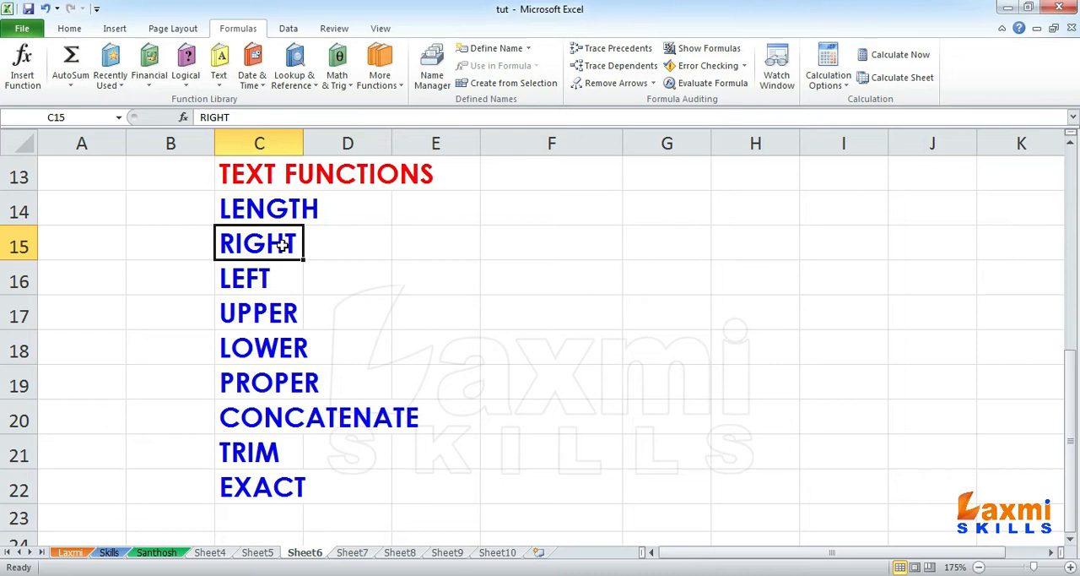
click(276, 292)
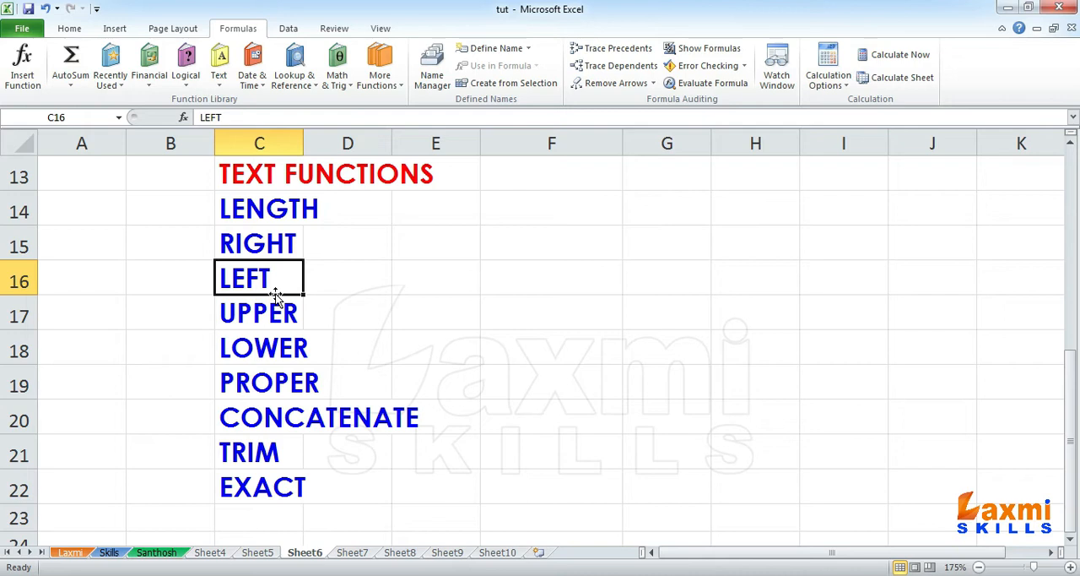
click(261, 312)
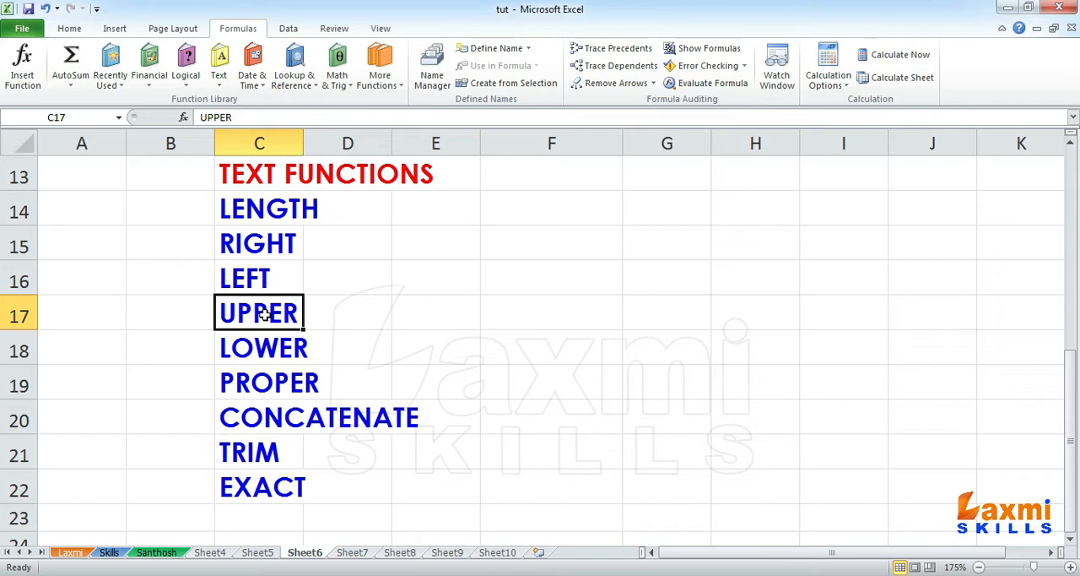
click(282, 358)
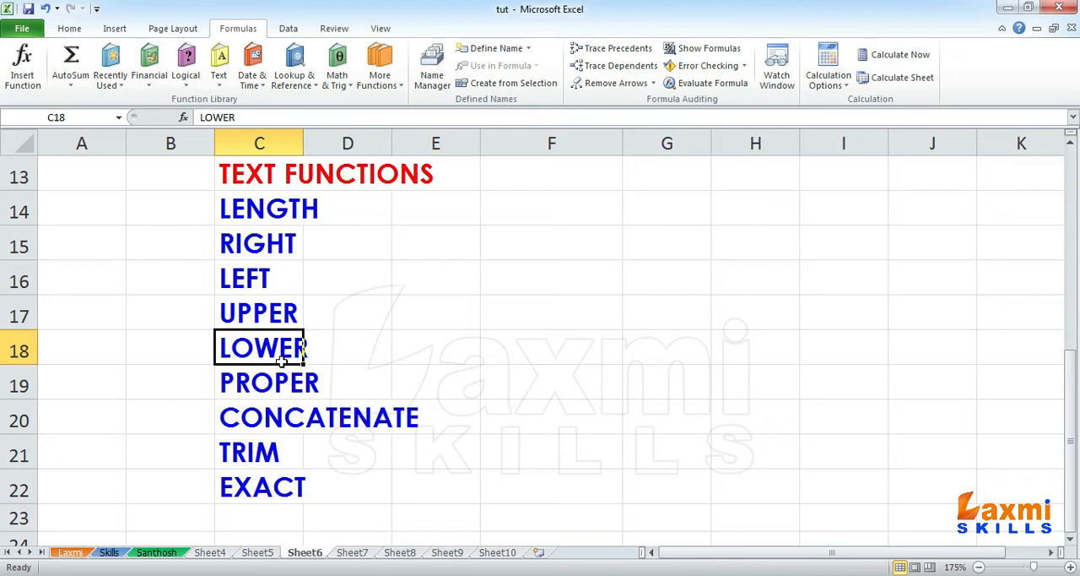
click(284, 393)
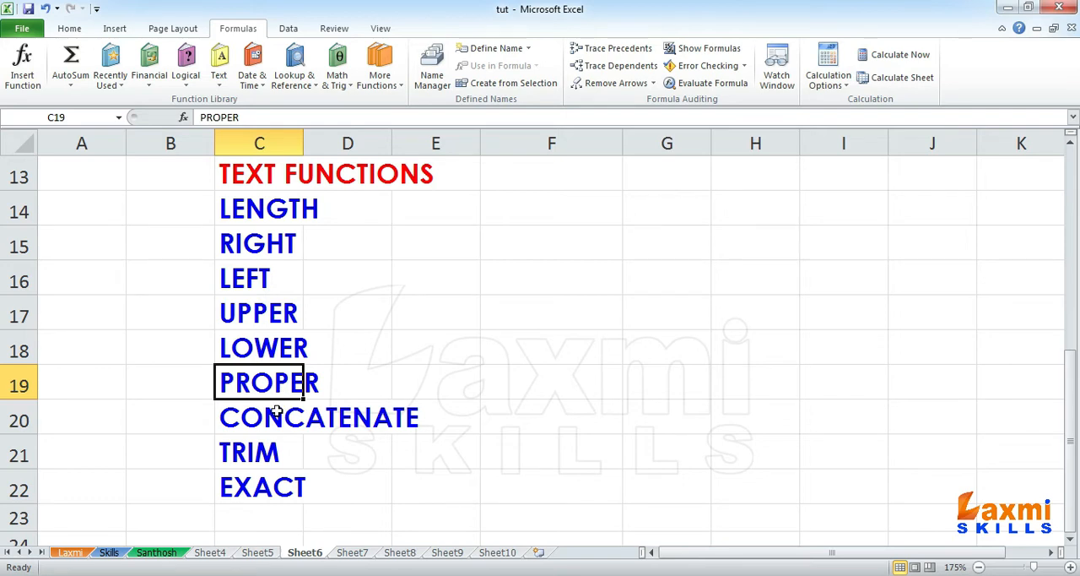
click(275, 411)
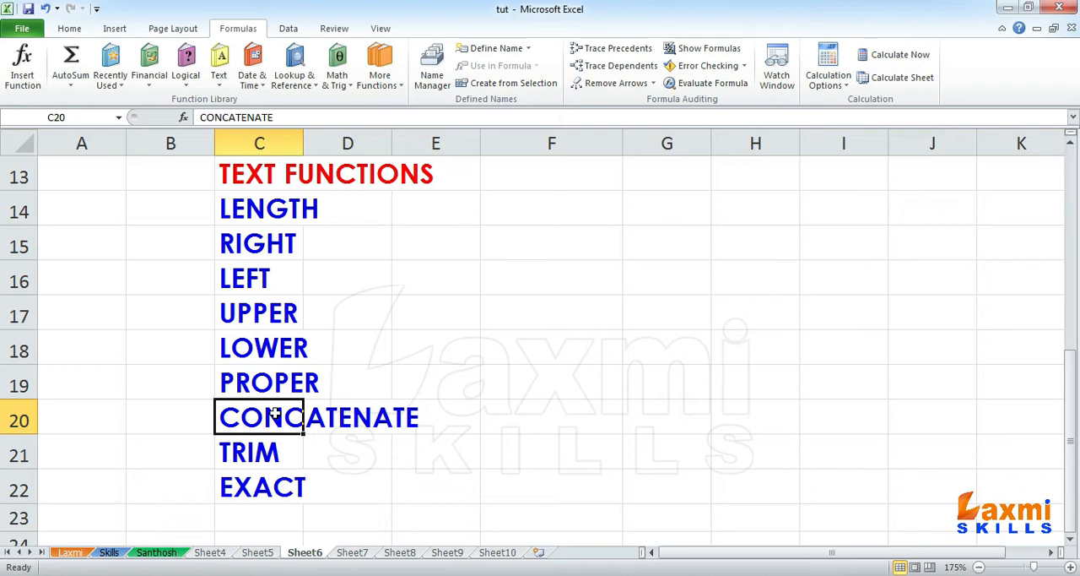
click(266, 455)
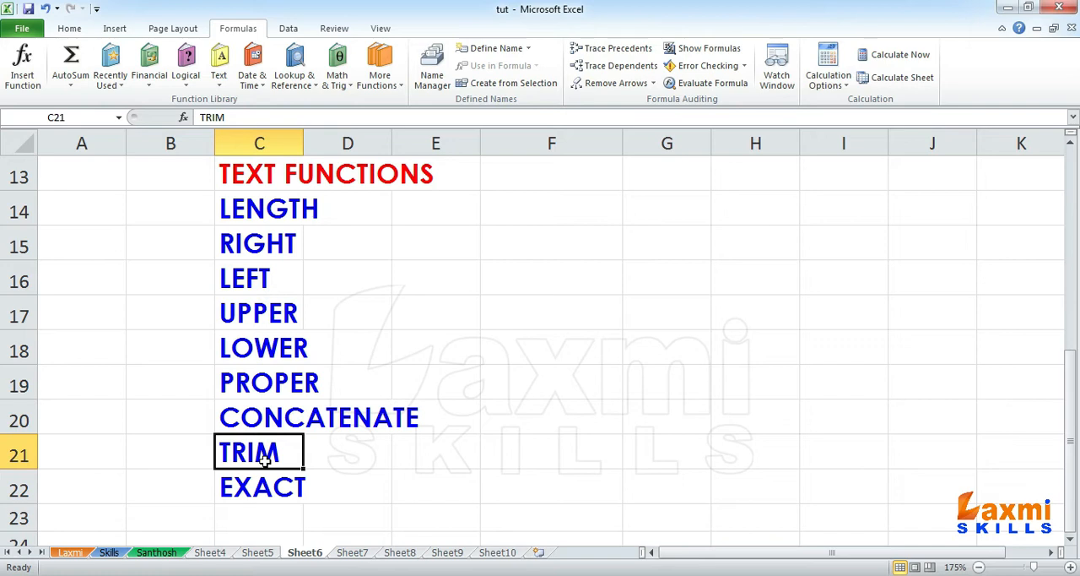
click(262, 492)
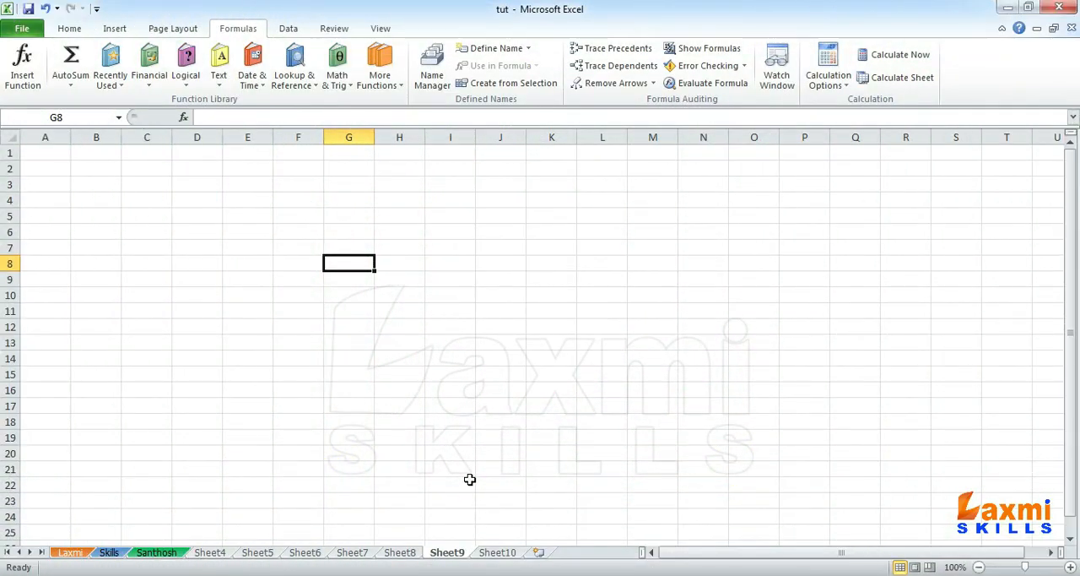
Step: Copy the S.NO and NAME columns, cells A1:B21, from the attendance table on Sheet8
click(294, 556)
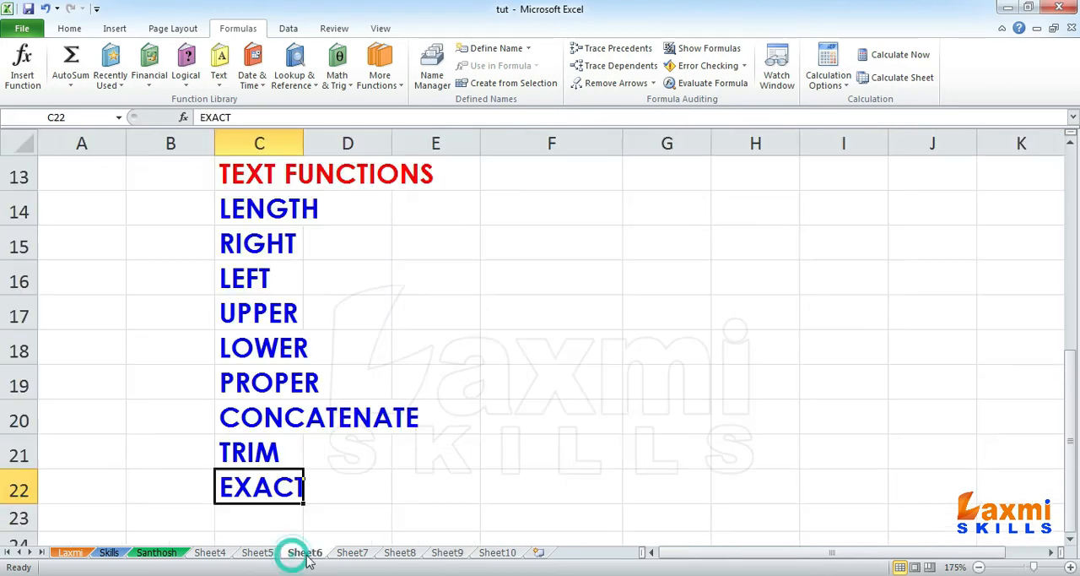
click(356, 557)
click(399, 550)
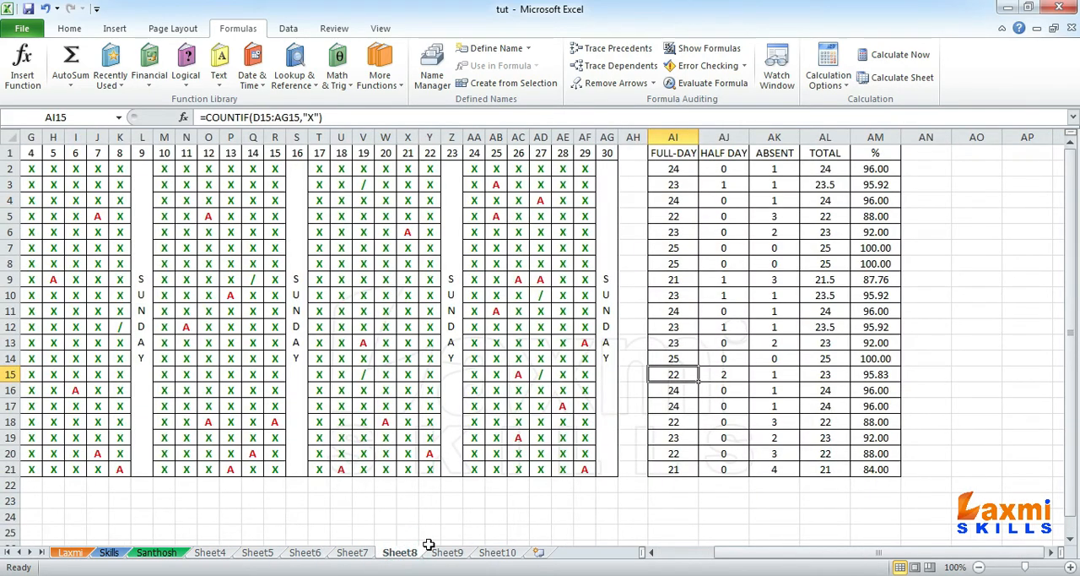
drag(750, 553, 587, 529)
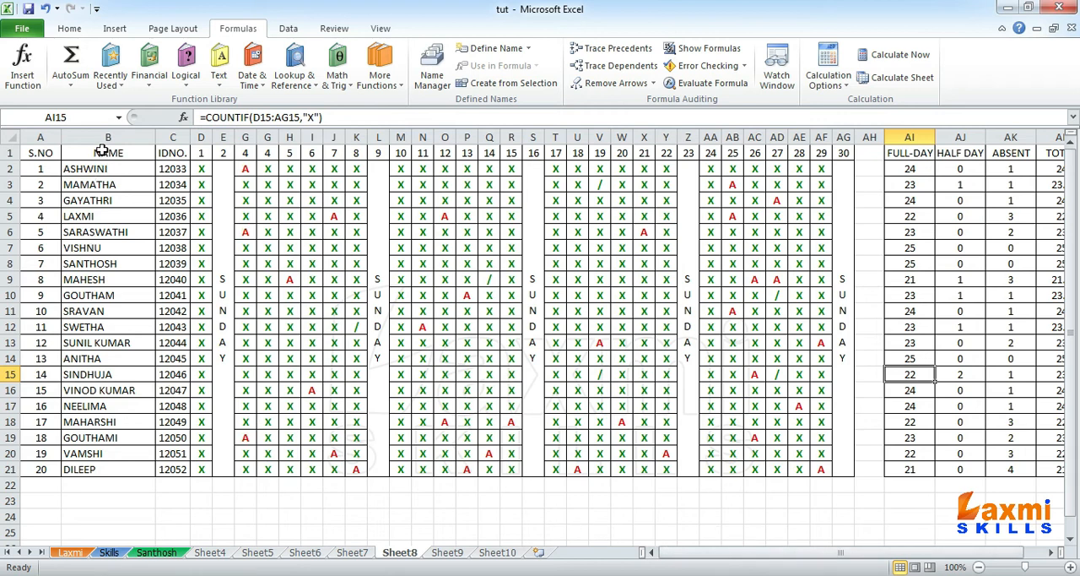
drag(37, 153, 101, 471)
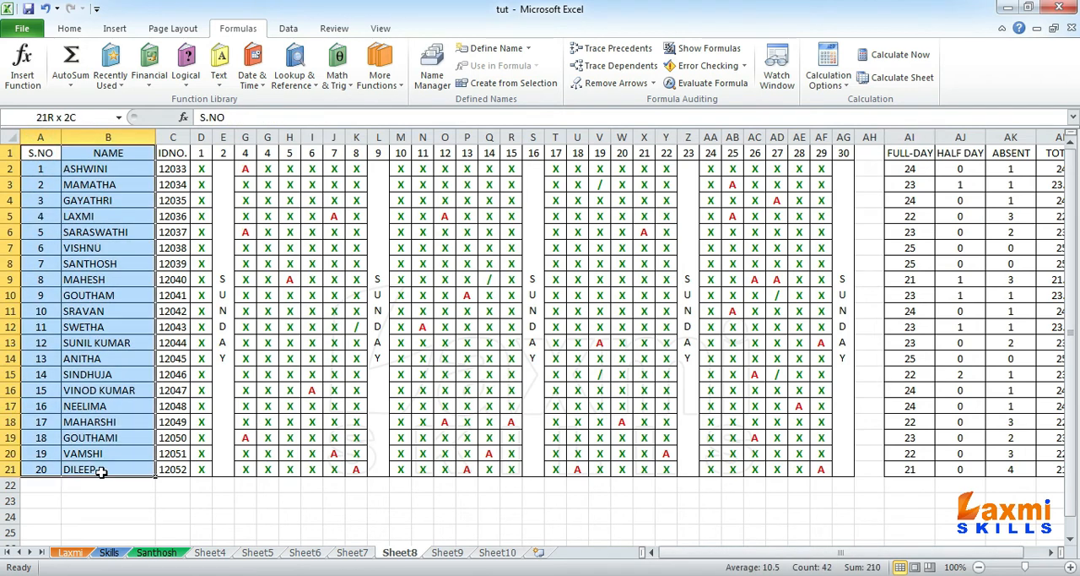
key(ctrl+c)
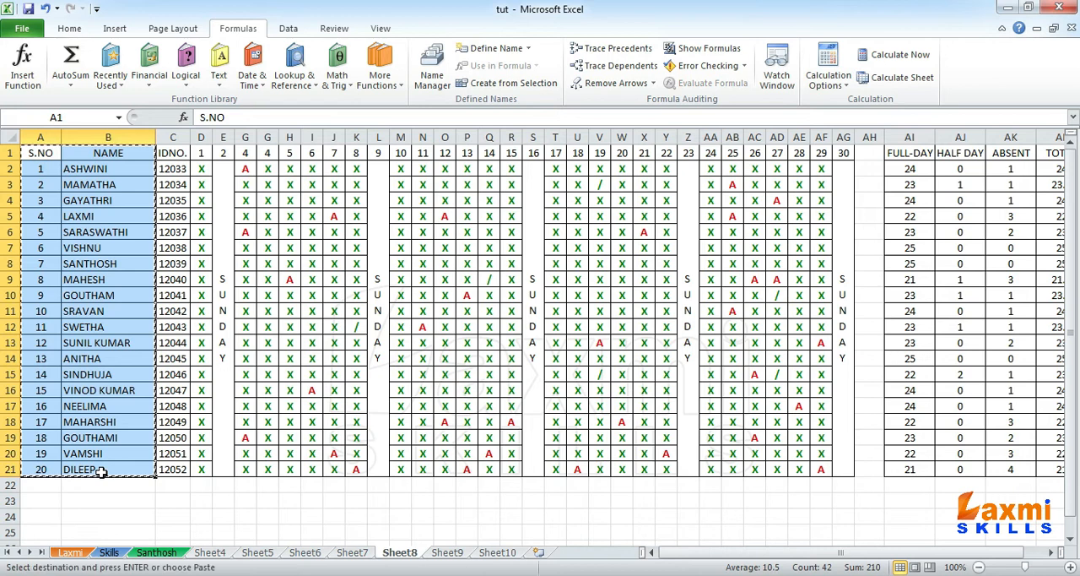
Step: Paste the copied S.NO and NAME columns into Sheet9, starting at cell A1
click(446, 553)
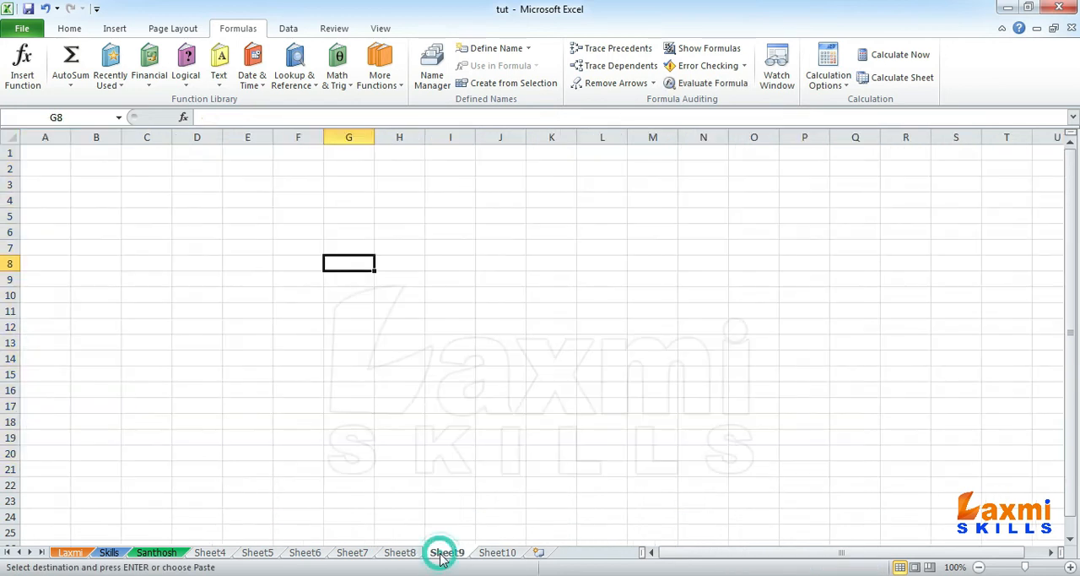
click(46, 163)
click(46, 156)
key(Return)
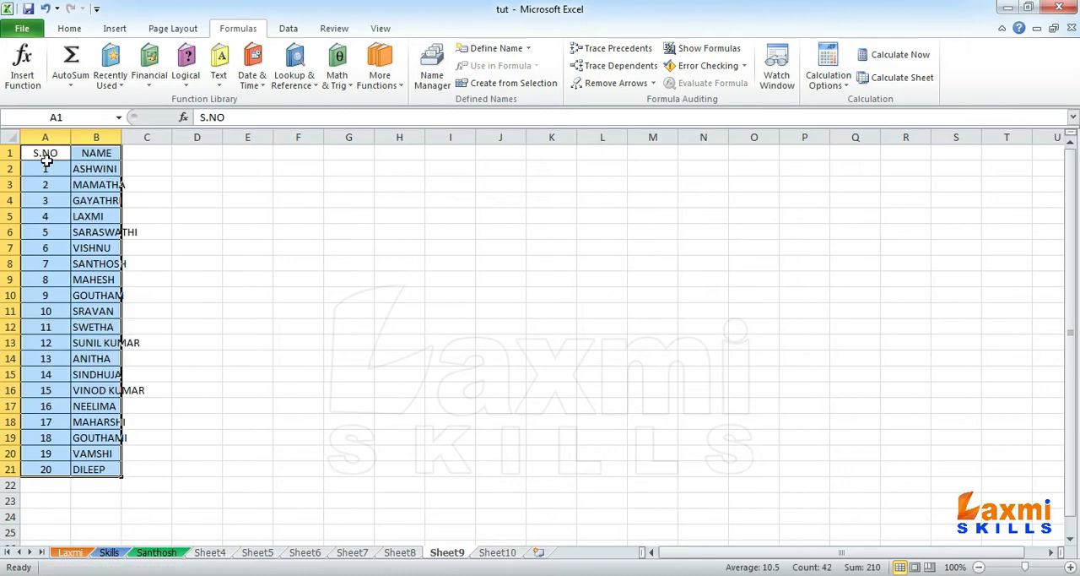
Step: Fit the width of the NAME column B to its longest entry
click(95, 168)
double_click(121, 137)
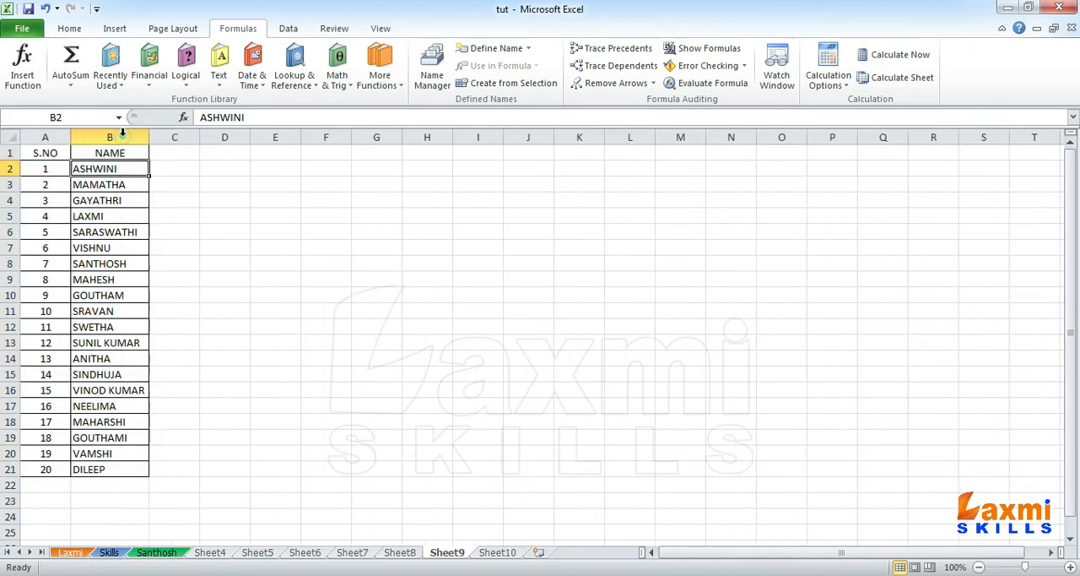
scroll(188, 162, up, 2)
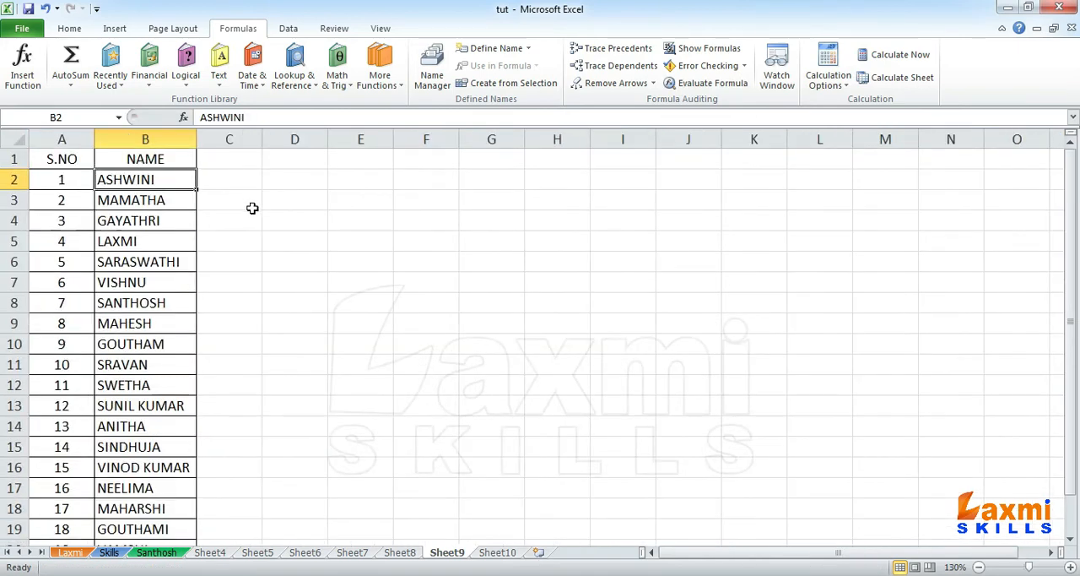
Step: Enter the heading LEN in cell D1
click(279, 162)
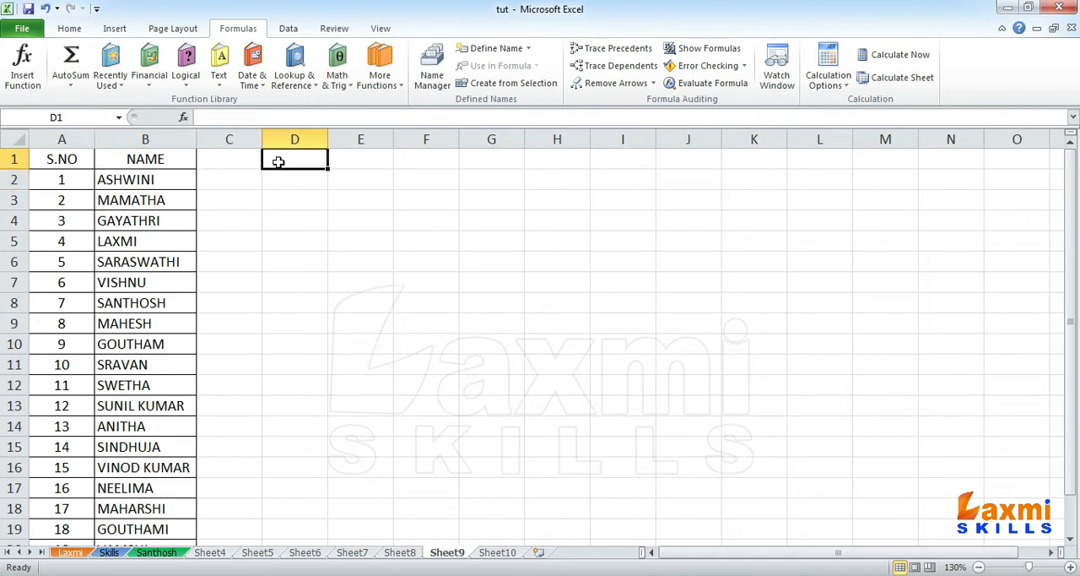
text(LEN)
key(Return)
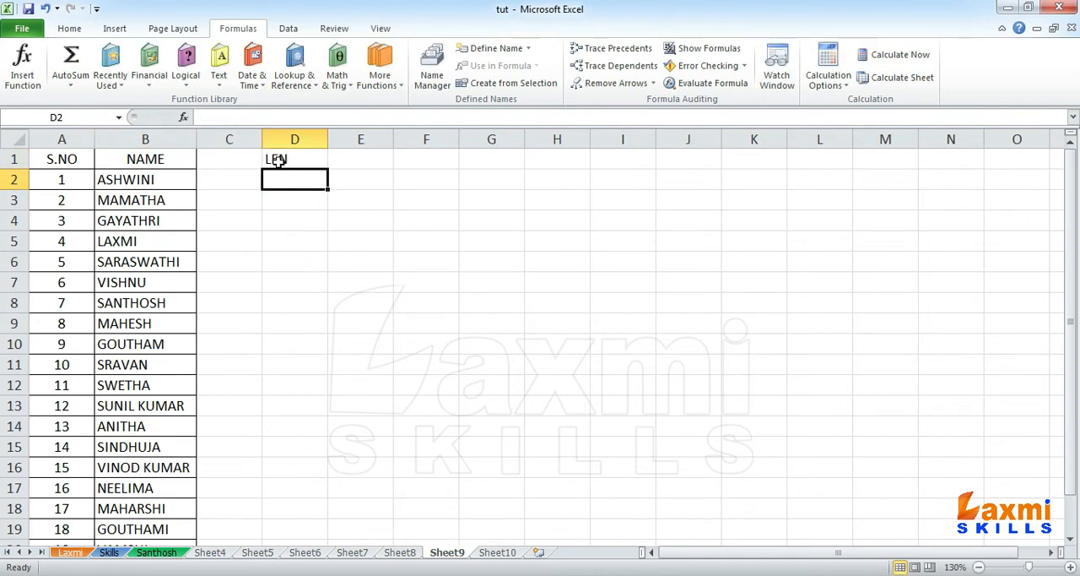
Step: Count the characters of a name written in quotation marks inside a LEN formula in D2, and clear the cell after calculating it
mouse_move(162, 173)
mouse_down()
mouse_move(153, 521)
mouse_move(159, 176)
mouse_up()
click(292, 184)
text(=LEN)
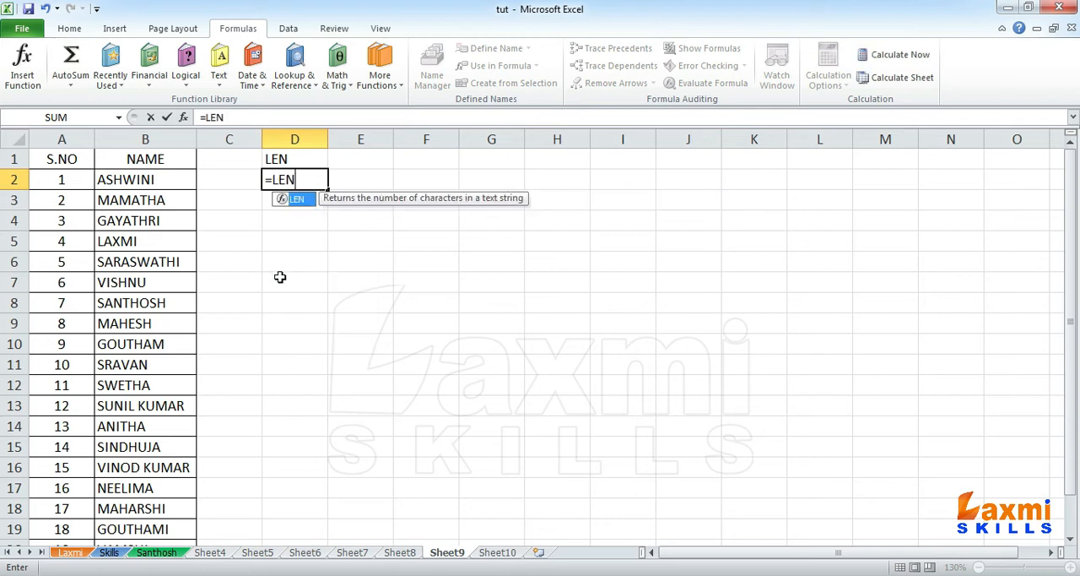
text(("SA)
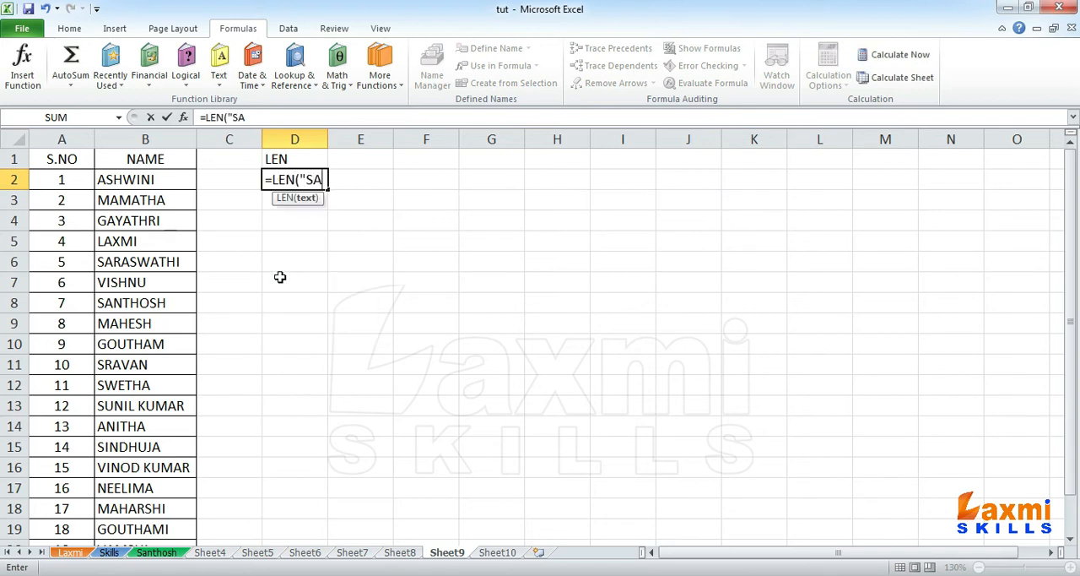
text(NTHOSH:)
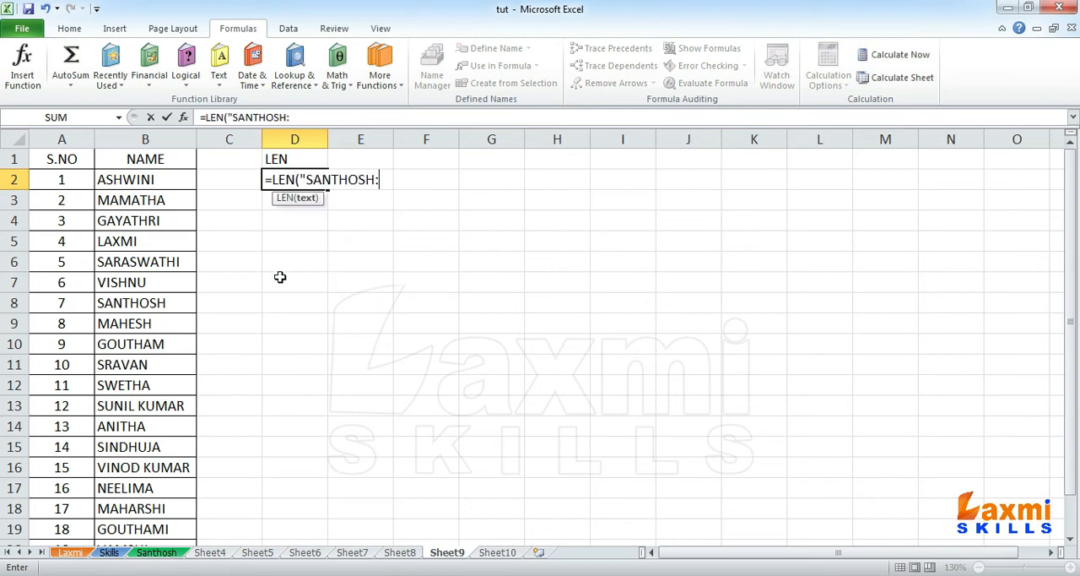
key(BackSpace)
text("))
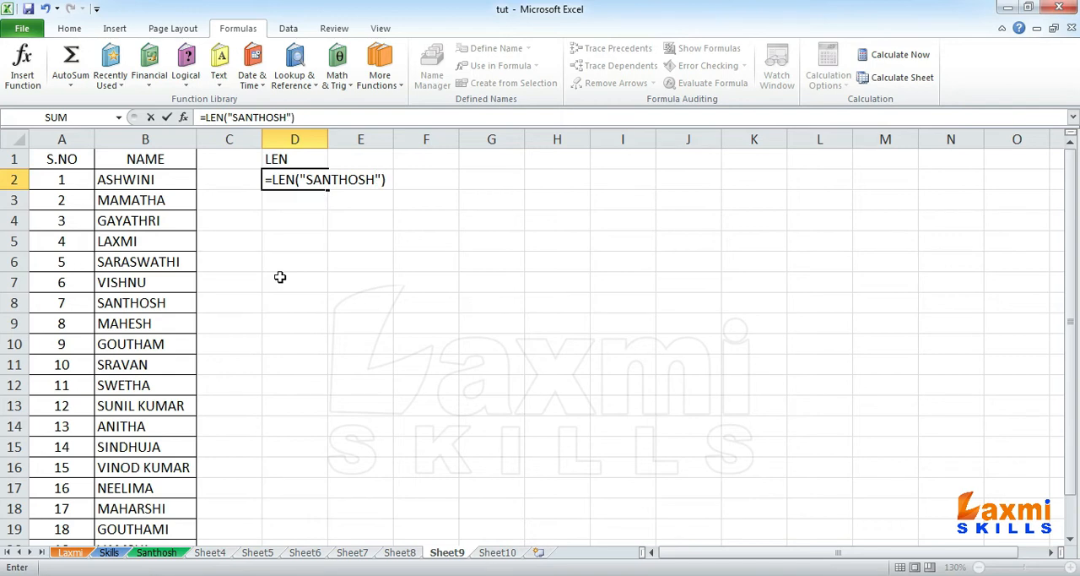
key(Return)
click(304, 174)
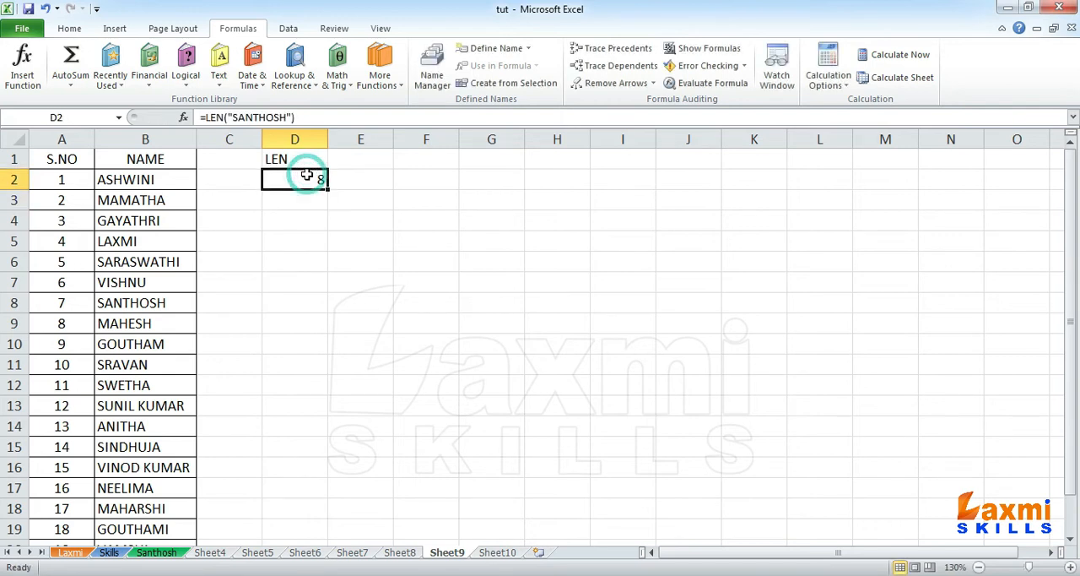
key(Delete)
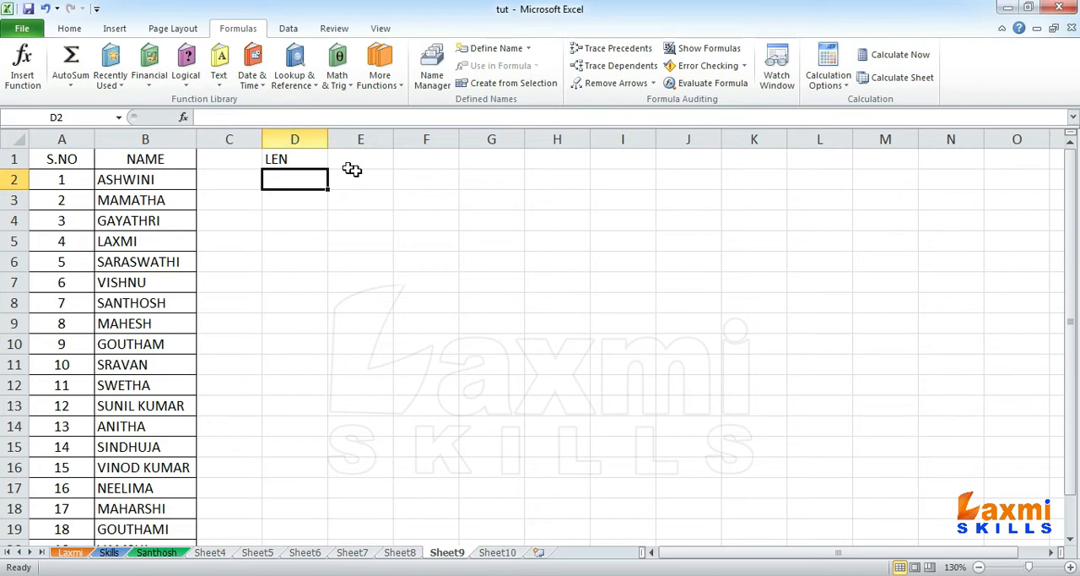
Step: Count the characters of the first name in the list with =LEN(B2) in cell D2
drag(173, 180, 174, 526)
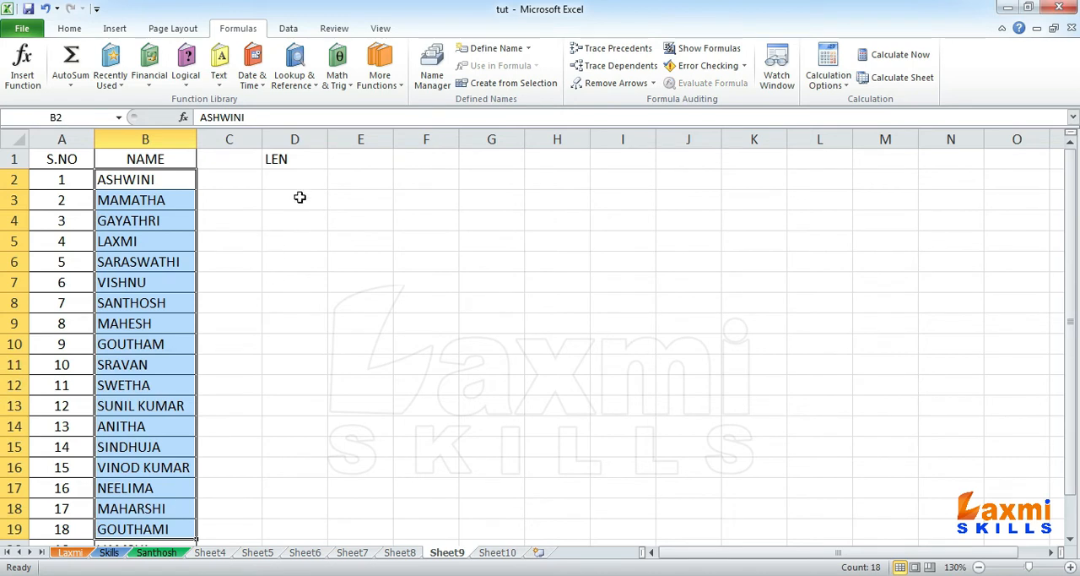
click(305, 183)
text(=)
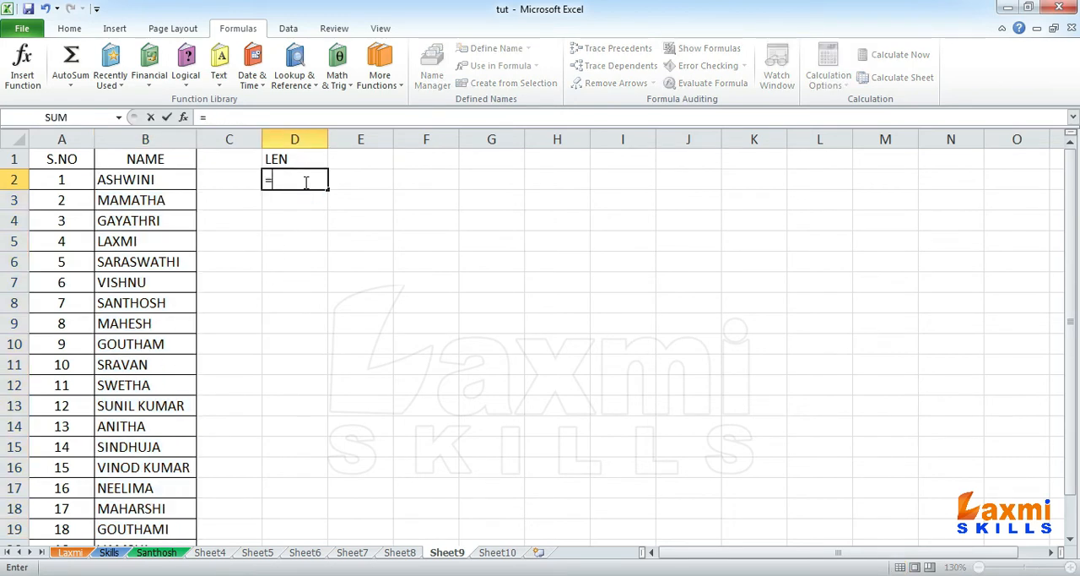
text(LEN()
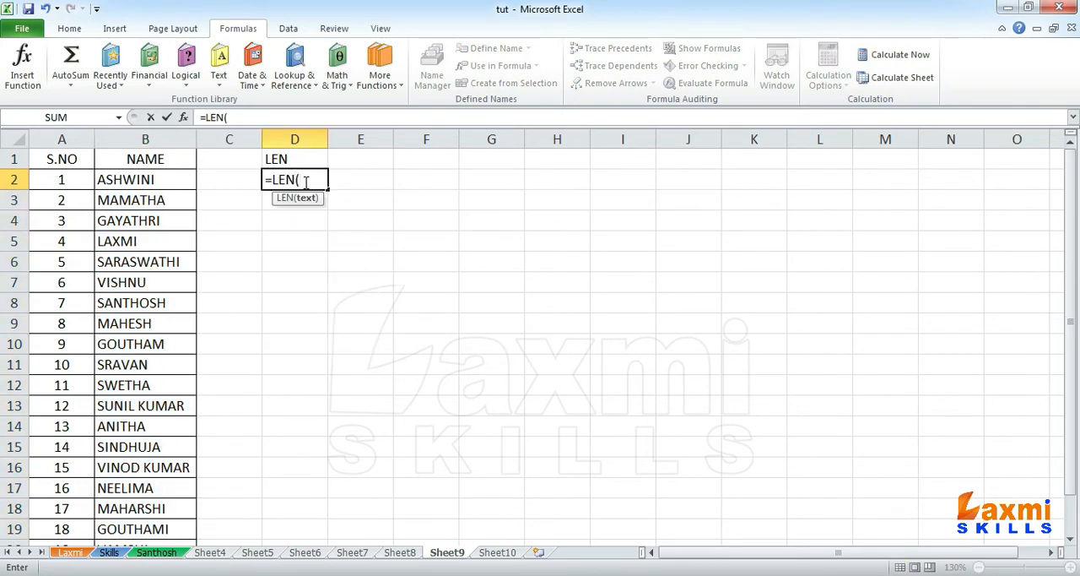
click(155, 177)
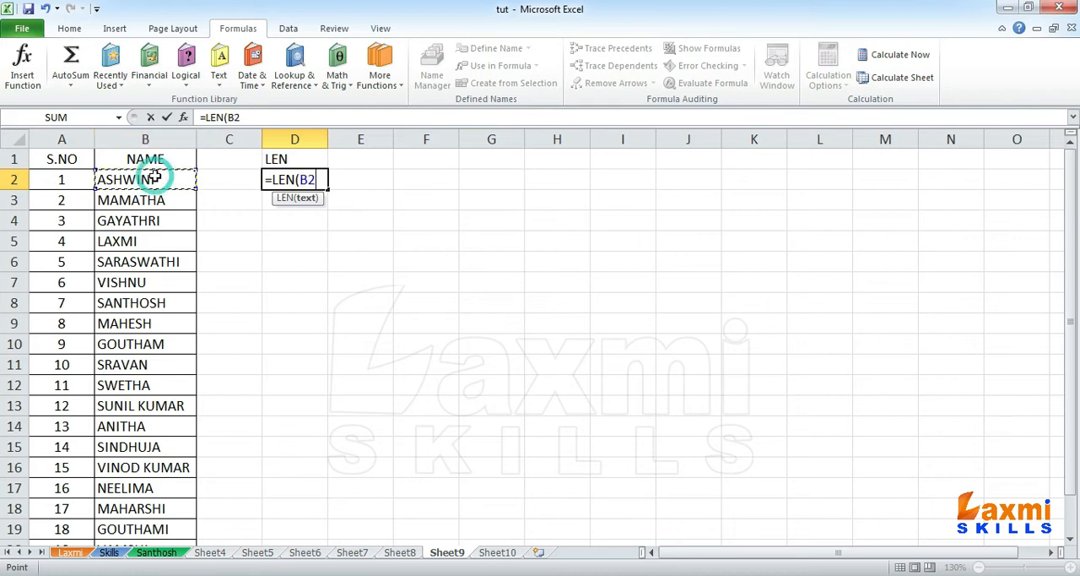
text())
key(Return)
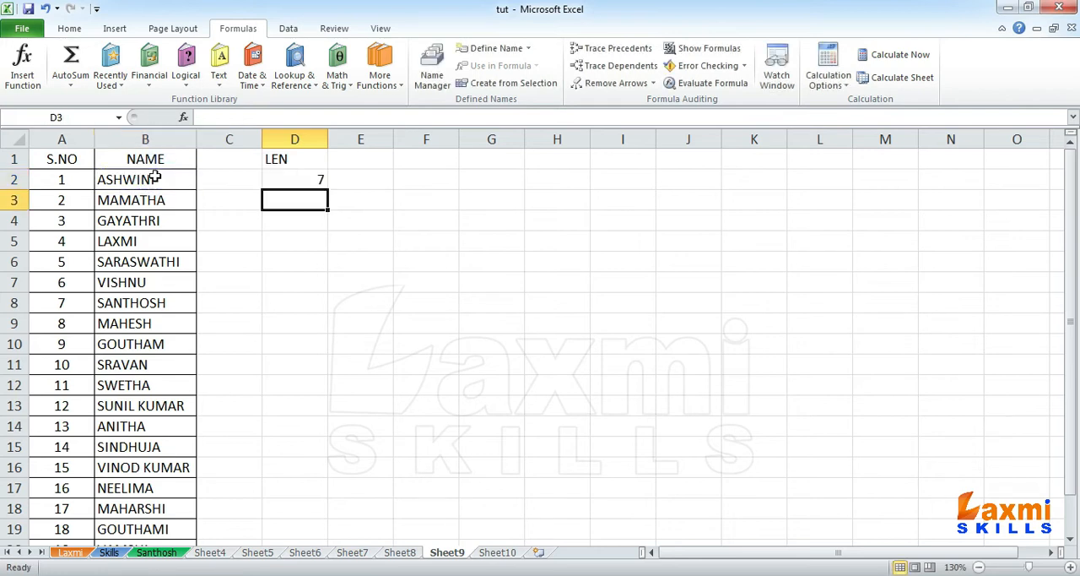
Step: Copy the LEN formula from cell D2 into cell D3
click(295, 178)
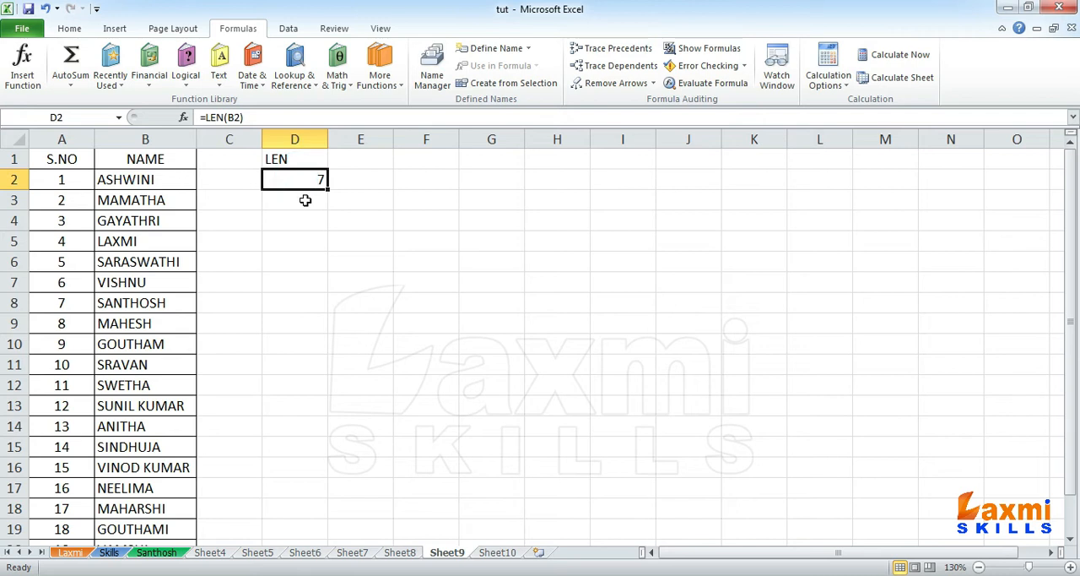
click(304, 202)
click(294, 225)
click(288, 262)
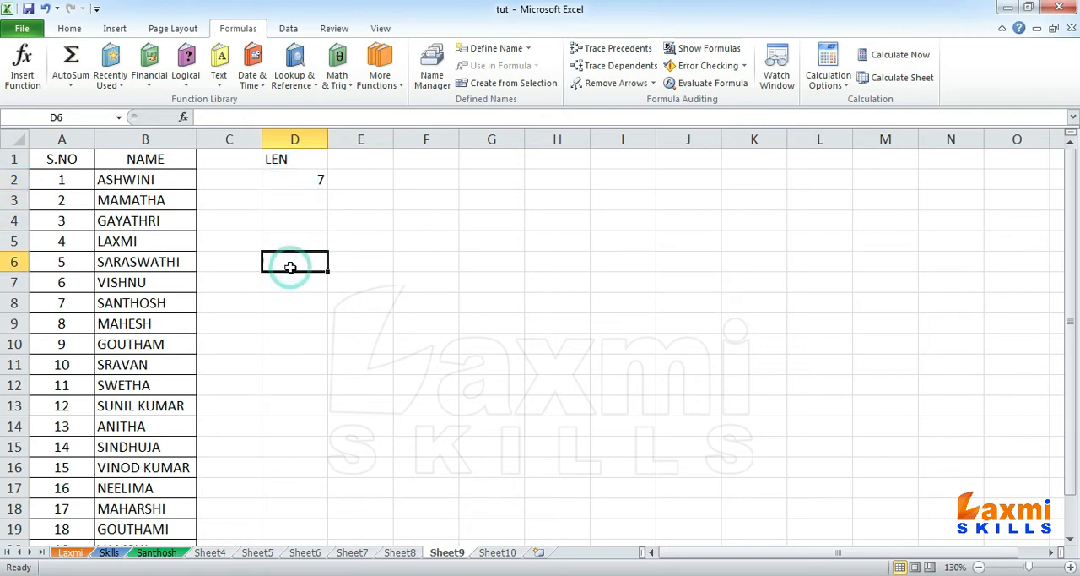
click(310, 182)
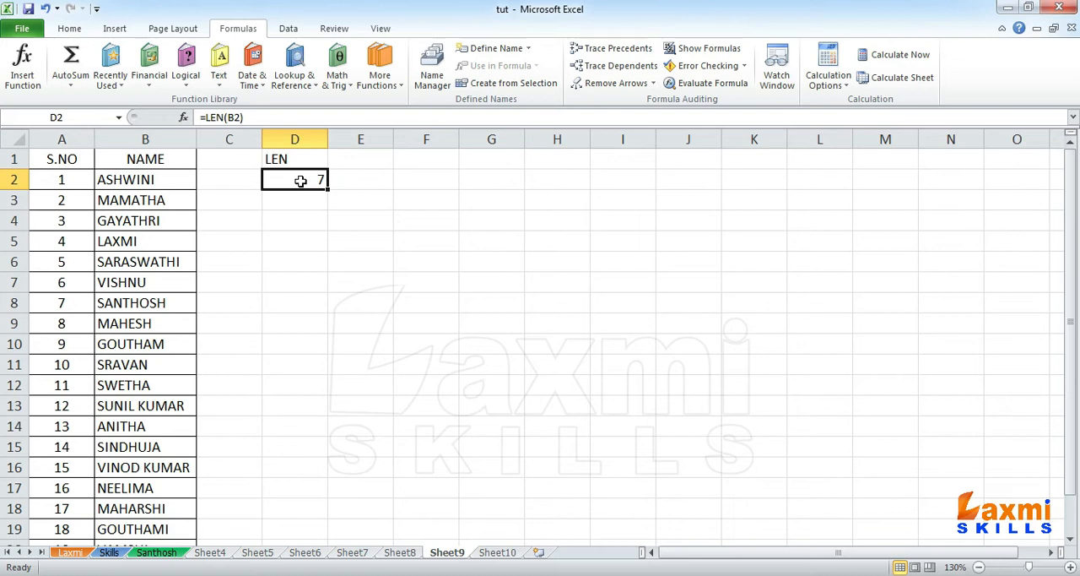
key(ctrl+c)
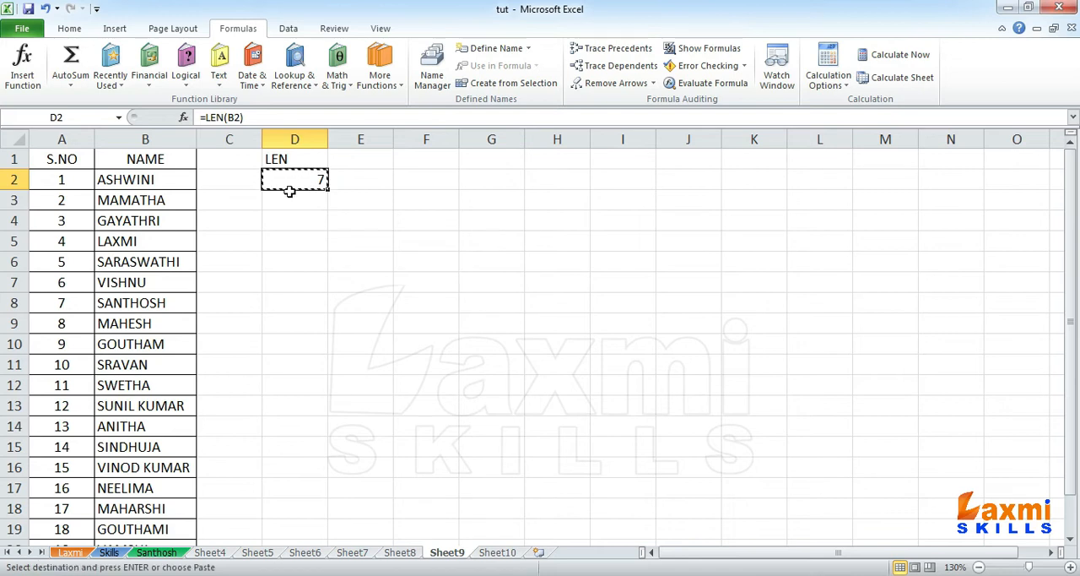
click(288, 199)
key(Return)
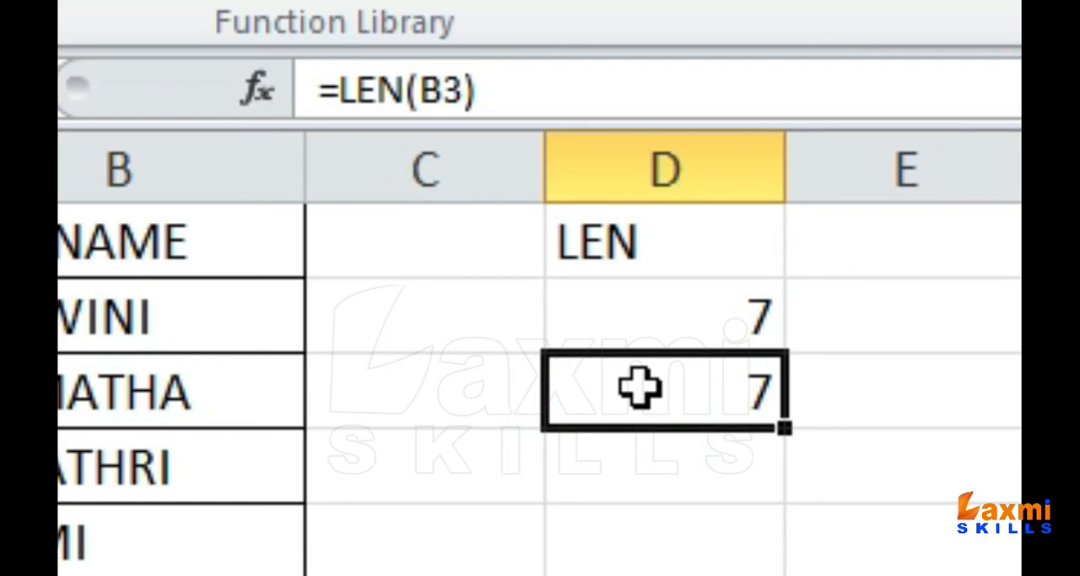
Step: Compare the formulas in D2 and D3, and fill the LEN formula from D3 down to D21
click(657, 308)
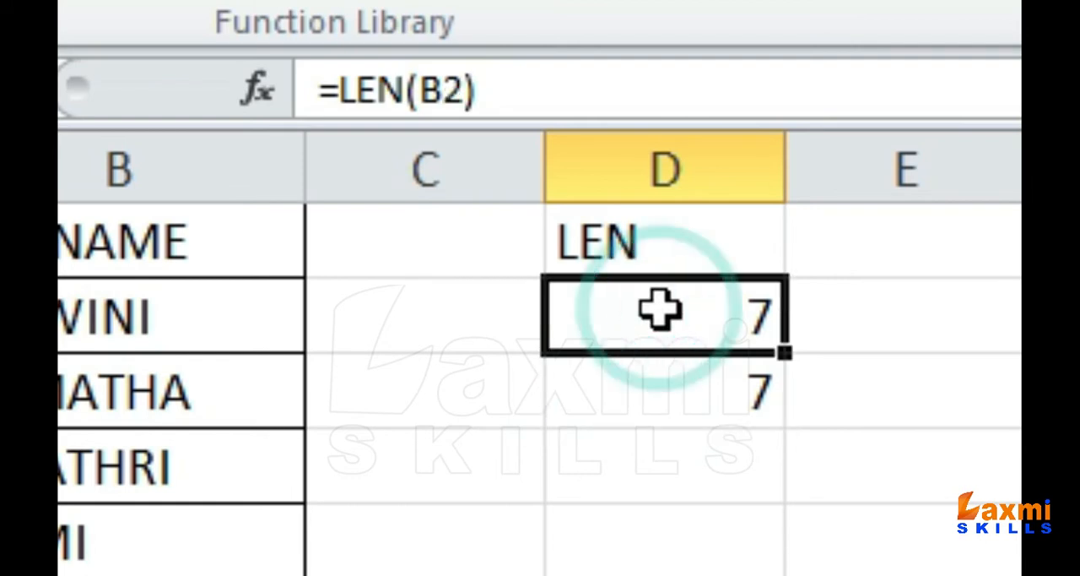
click(667, 379)
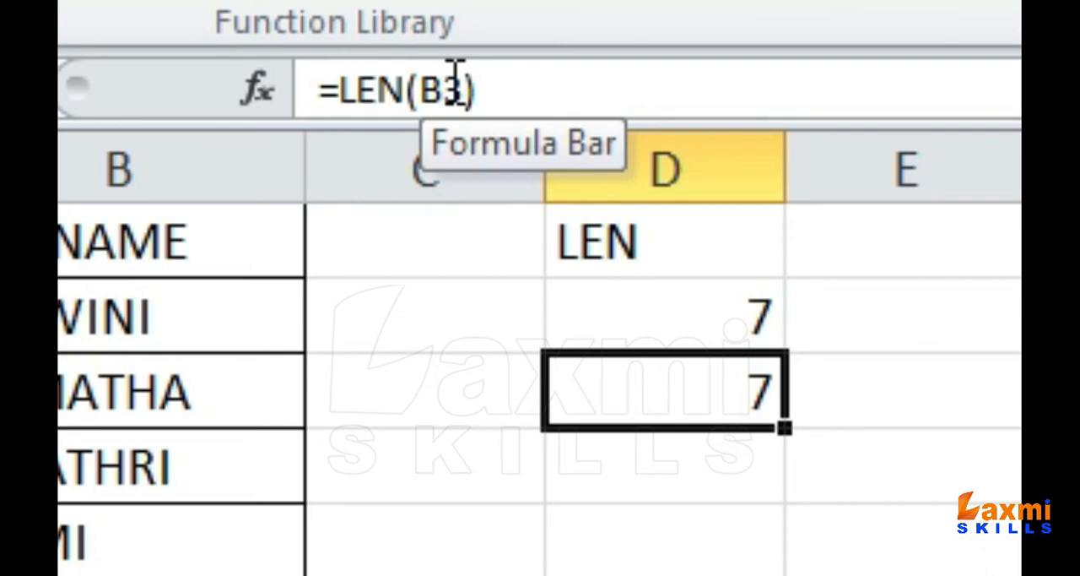
click(722, 387)
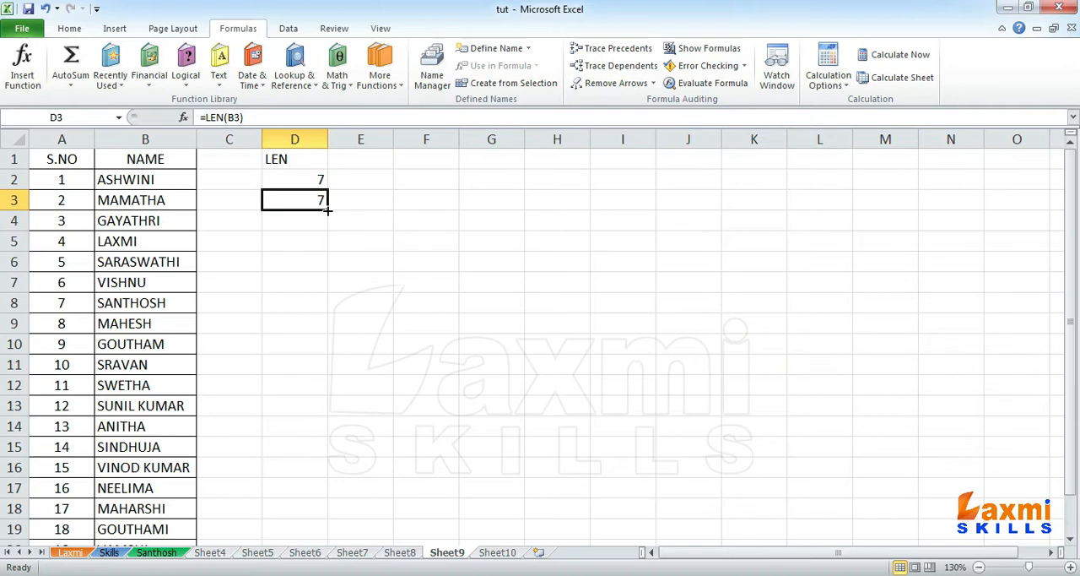
drag(785, 427, 848, 575)
drag(344, 277, 321, 513)
click(284, 510)
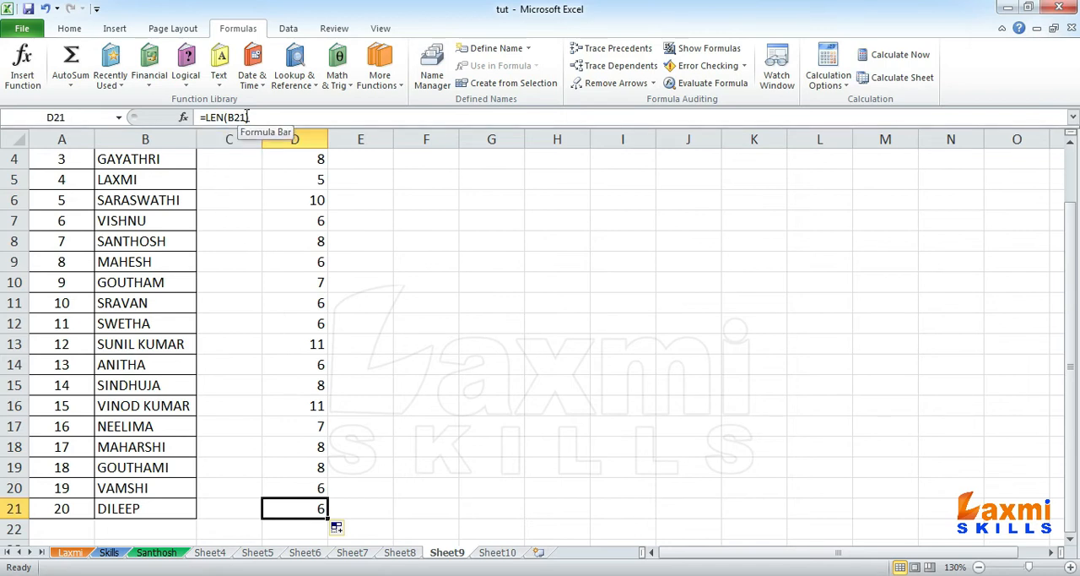
scroll(293, 181, up, 1)
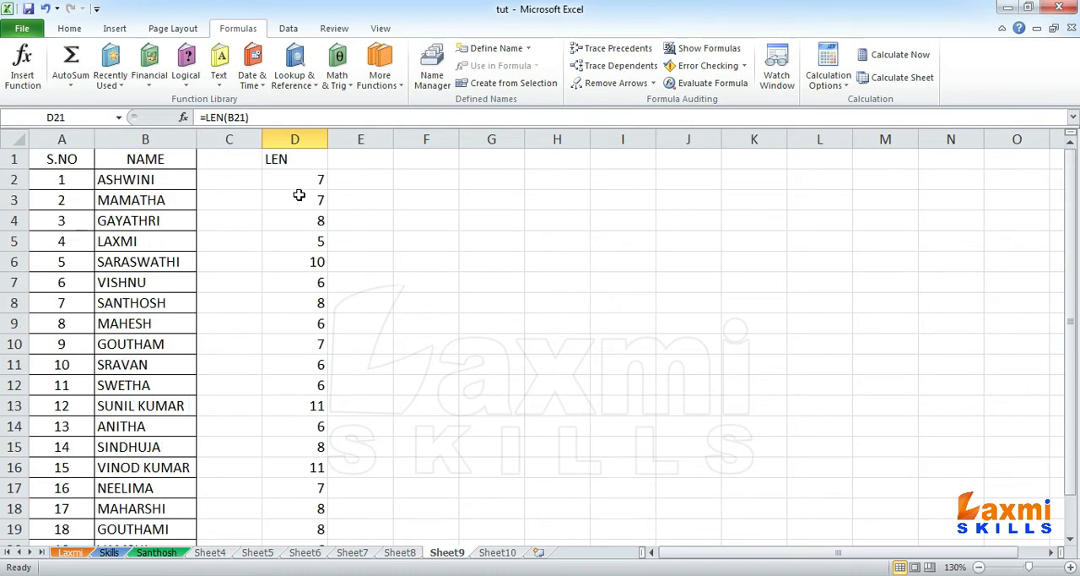
Step: Centre the contents of the LEN column D horizontally
click(303, 179)
click(297, 139)
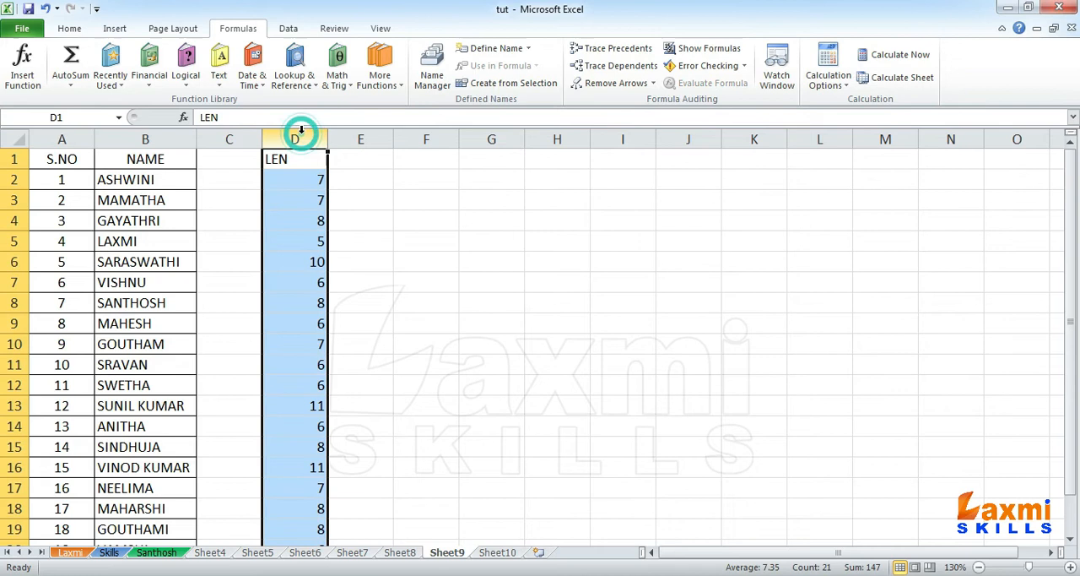
click(69, 28)
click(316, 77)
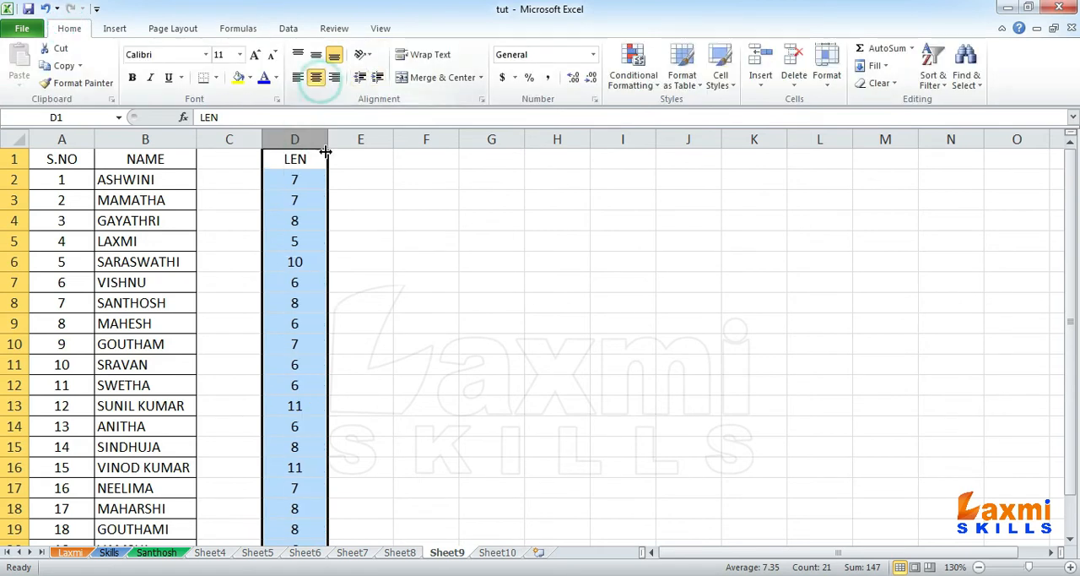
click(316, 173)
Step: Widen column E and enter the heading LEFT in cell E1
click(358, 181)
drag(393, 139, 438, 141)
click(385, 163)
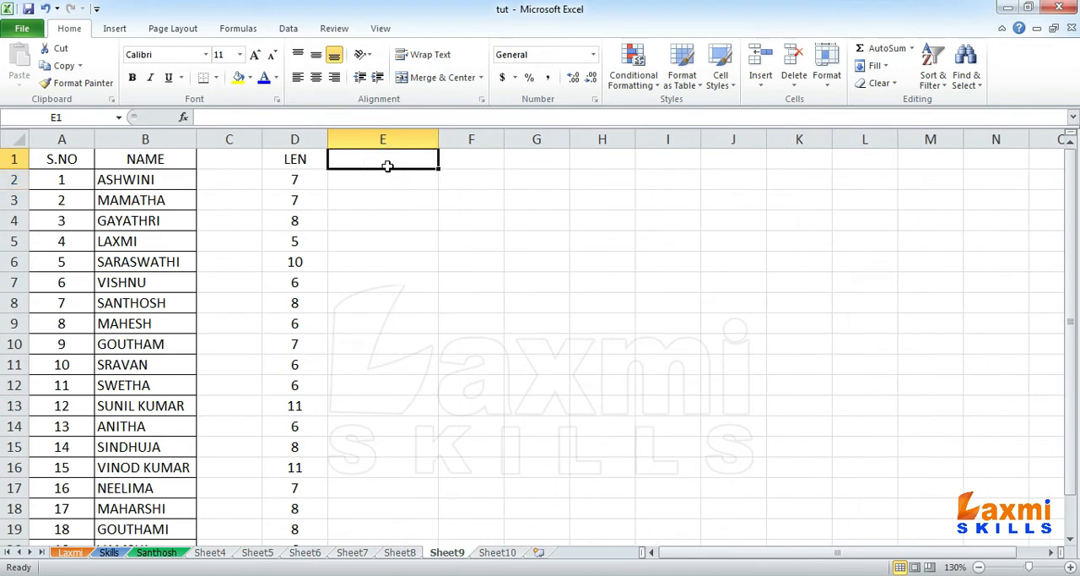
text(LEFT)
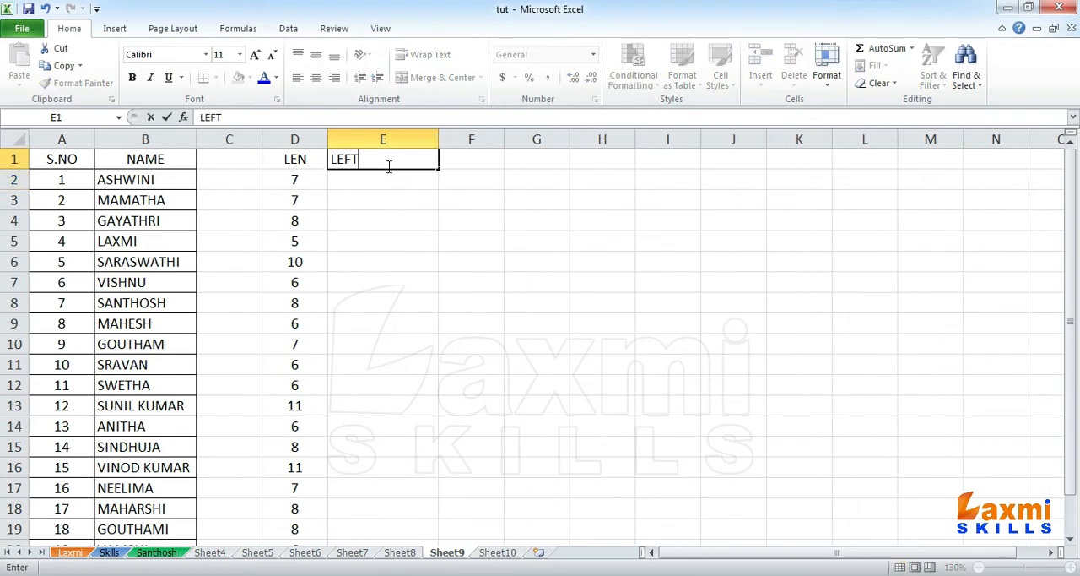
key(Return)
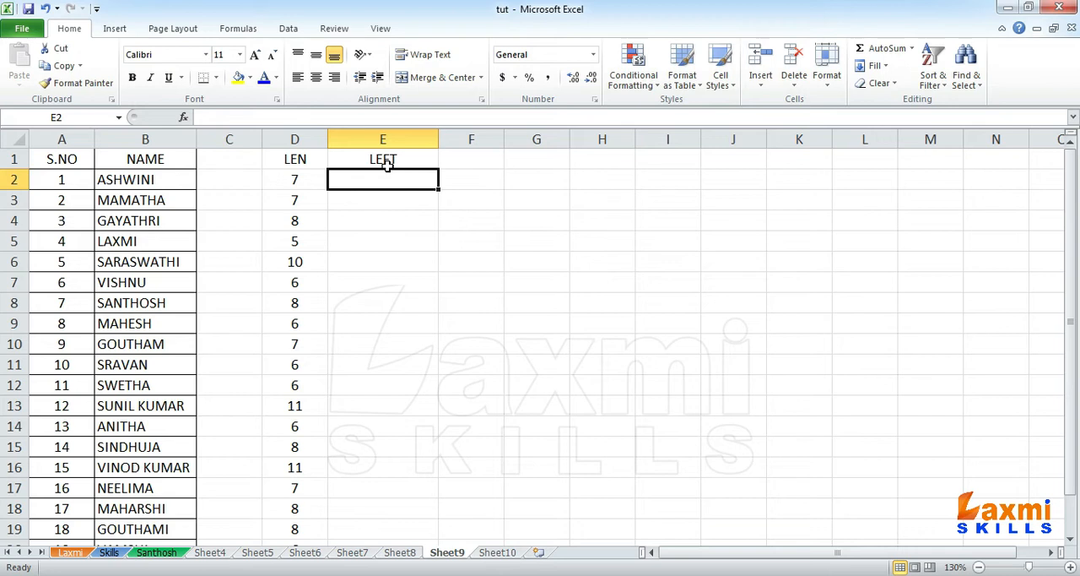
Step: Extract the first five characters of the first name with =LEFT(B2,5) in cell E2
text(=)
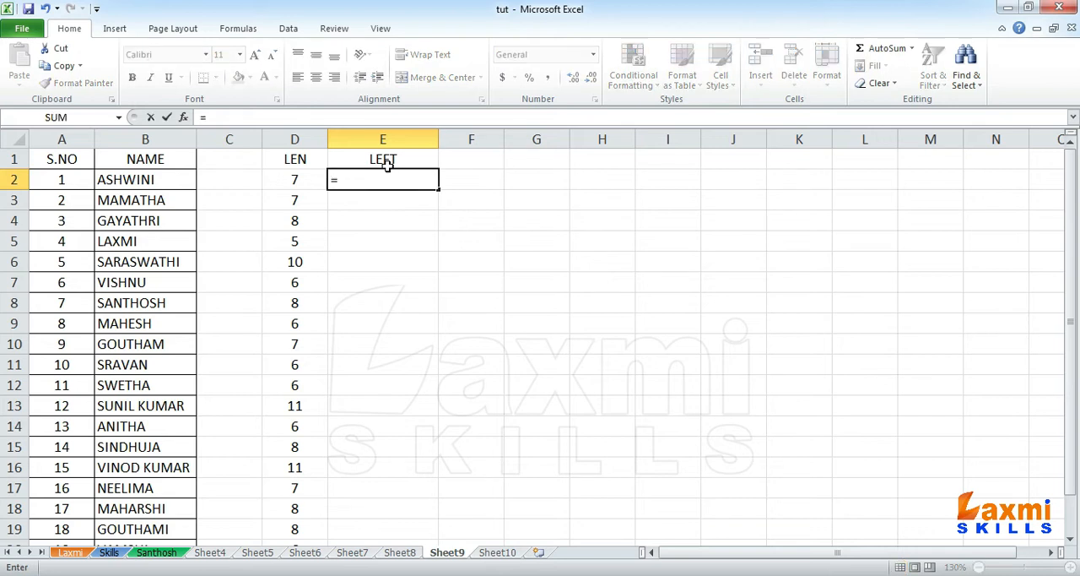
text(LEFT()
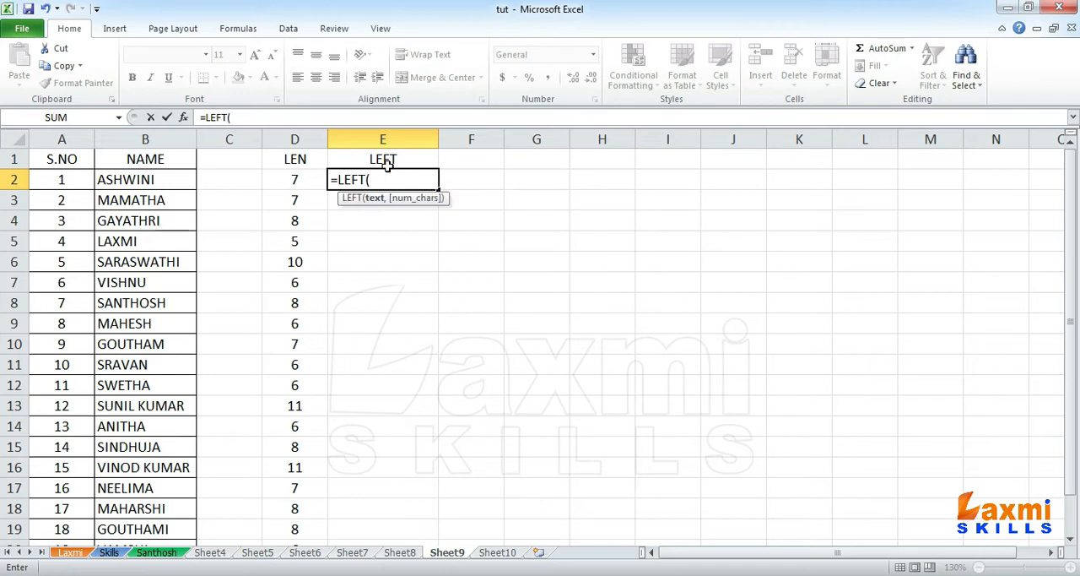
click(147, 180)
text(,)
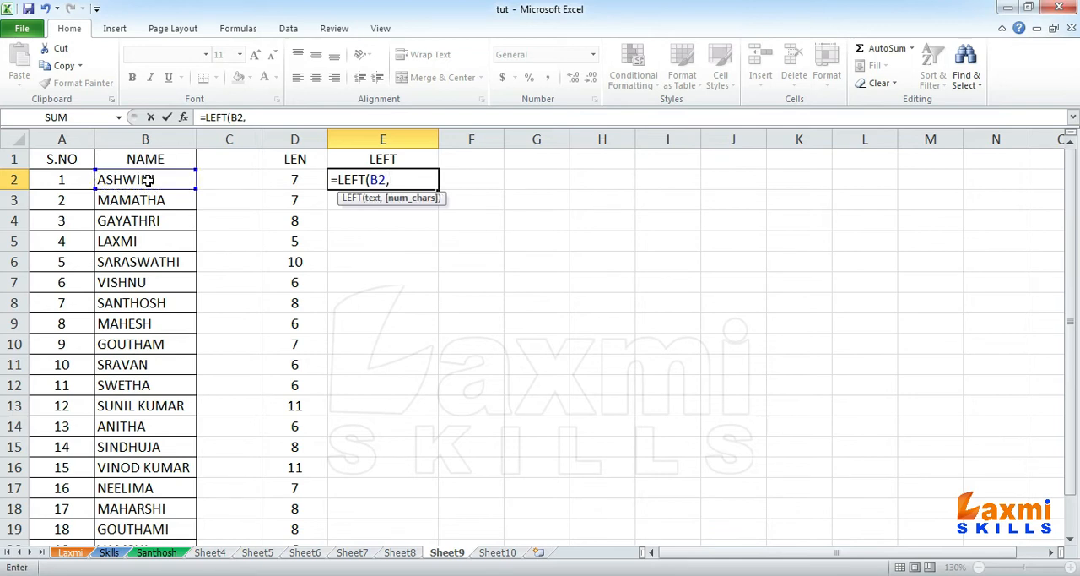
text(5))
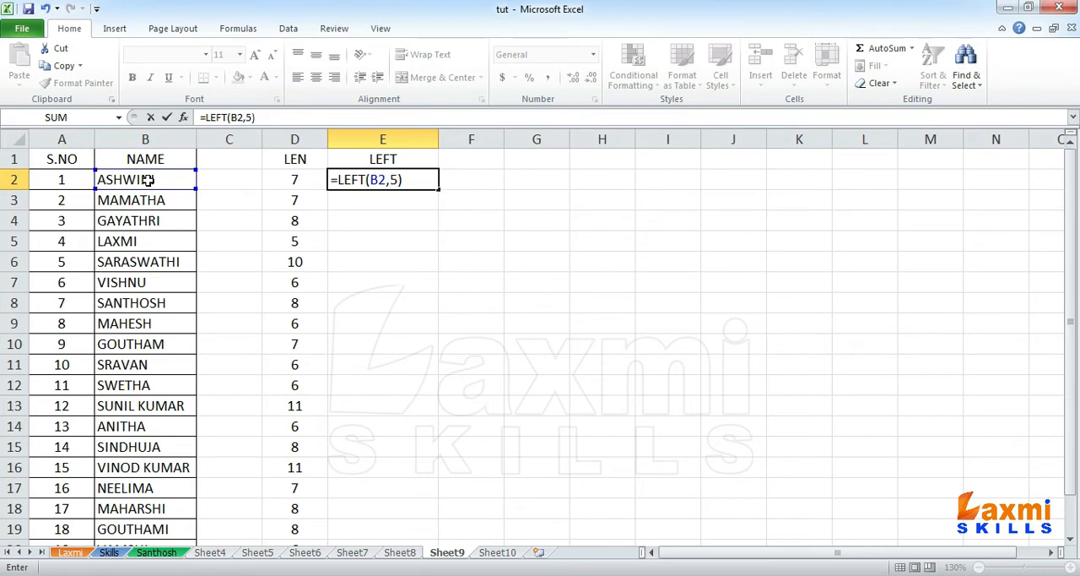
key(Return)
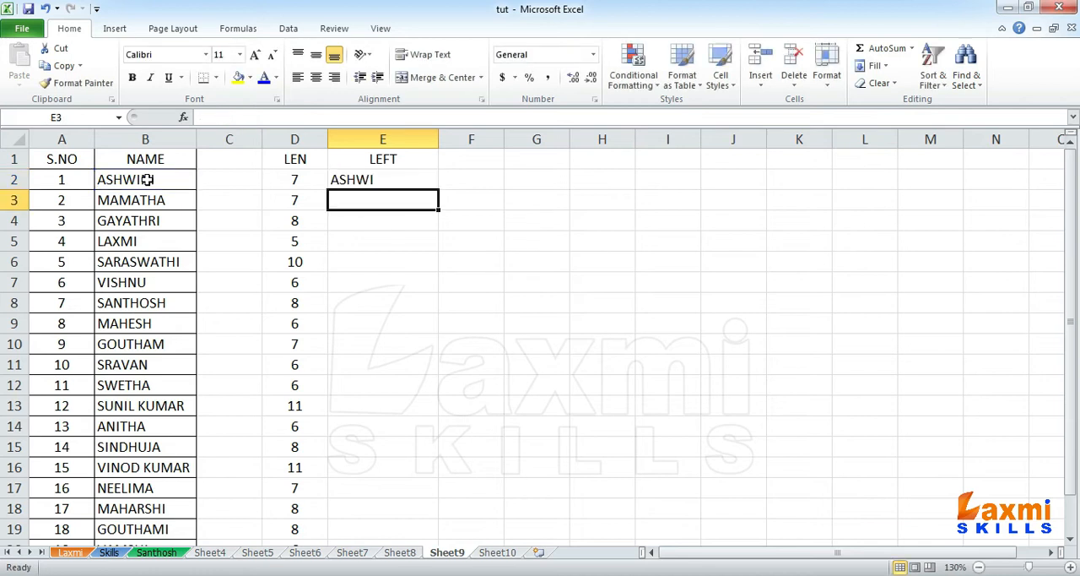
Step: Fill the LEFT formula from E2 down to E21 and narrow column E
click(389, 182)
drag(441, 193, 413, 510)
scroll(432, 424, up, 1)
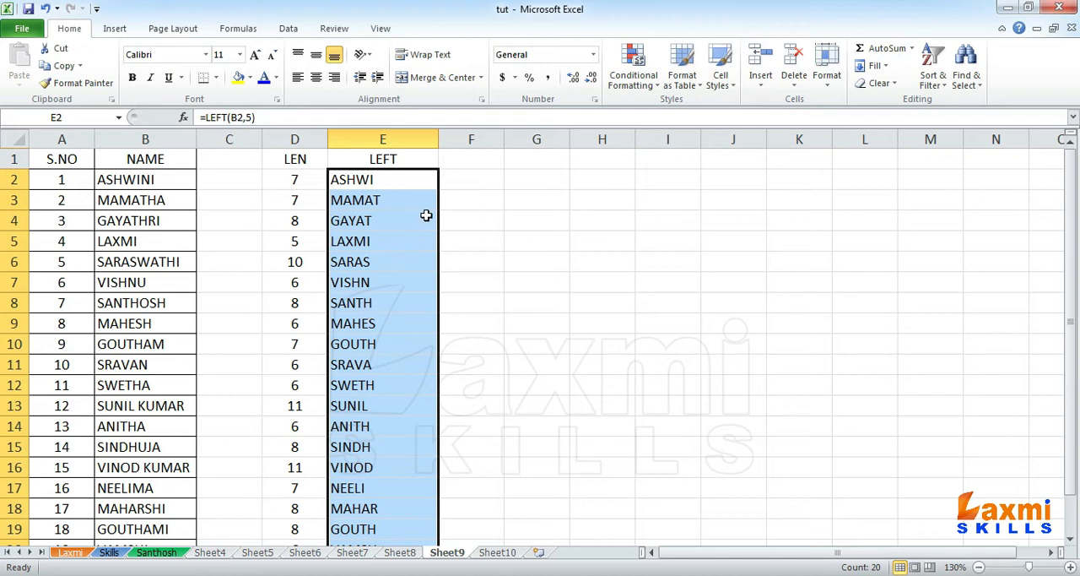
drag(437, 139, 404, 139)
Step: Enter the heading RIGHT in cell F1
click(430, 165)
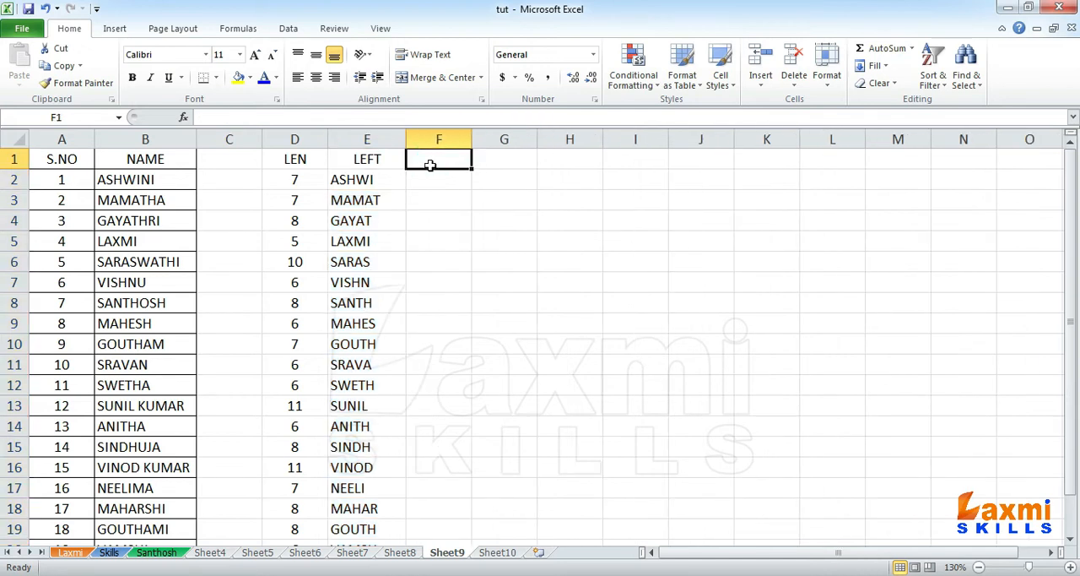
text(RIGHT)
key(Return)
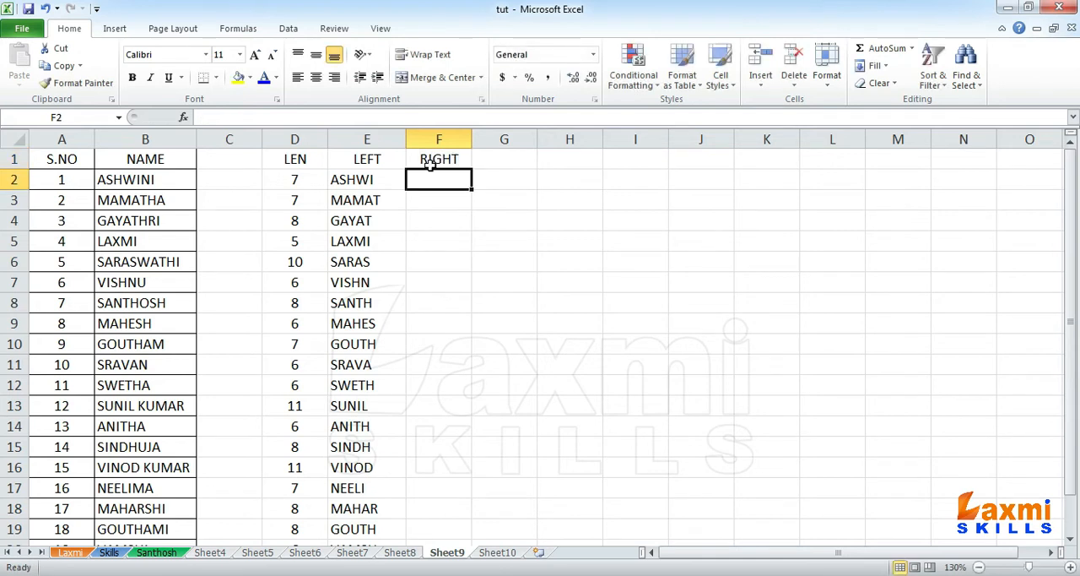
Step: Extract the last five characters of the first name with =RIGHT(B2,5) in cell F2
text(=RIGHT)
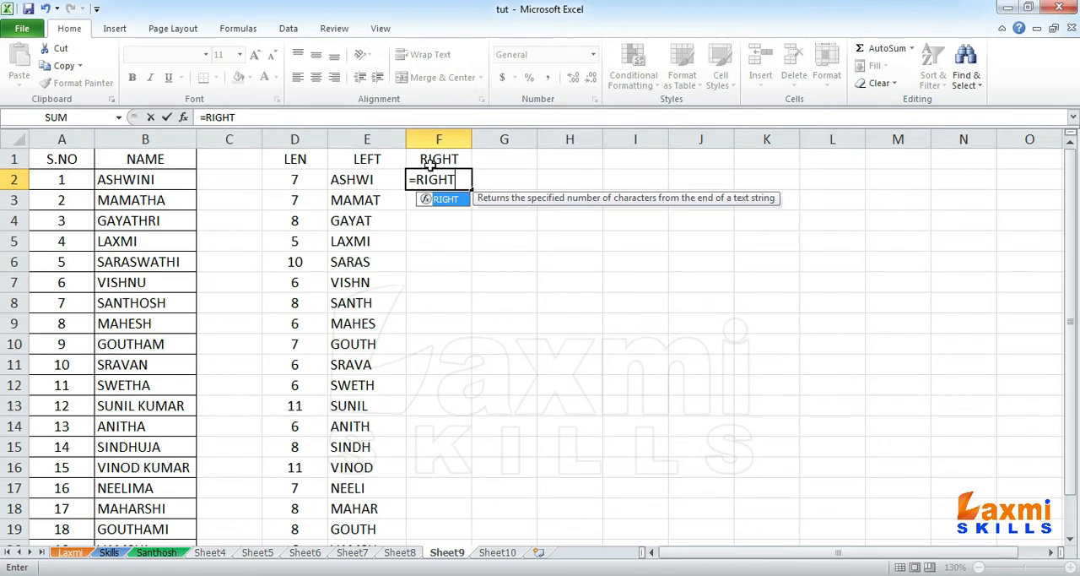
text(()
click(154, 179)
text(,5)
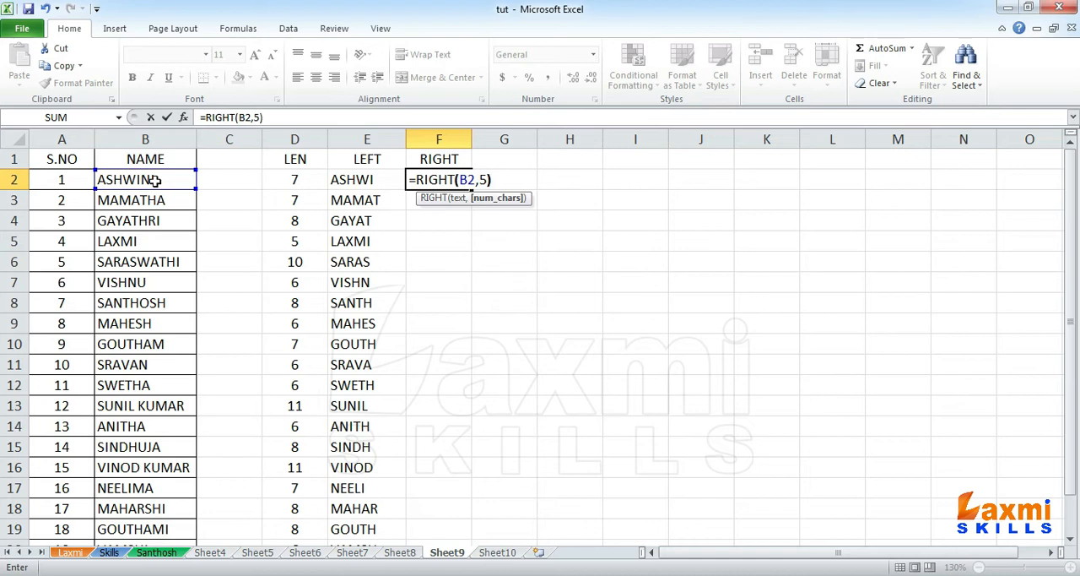
text())
key(Return)
Step: Fill the RIGHT formula from F2 down to F21, and compare the formulas in F2 and E3
click(436, 180)
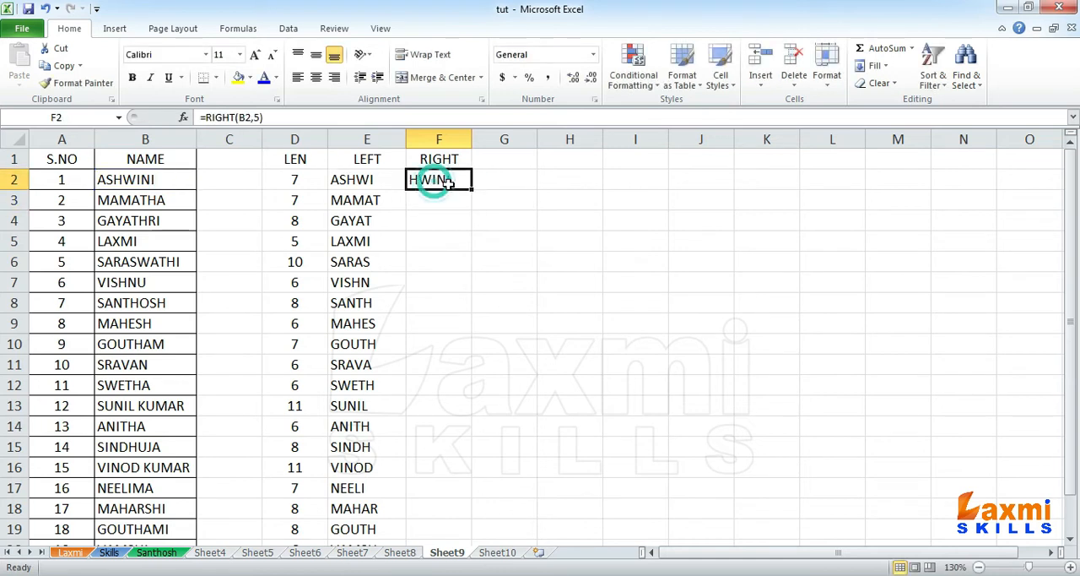
drag(473, 190, 469, 519)
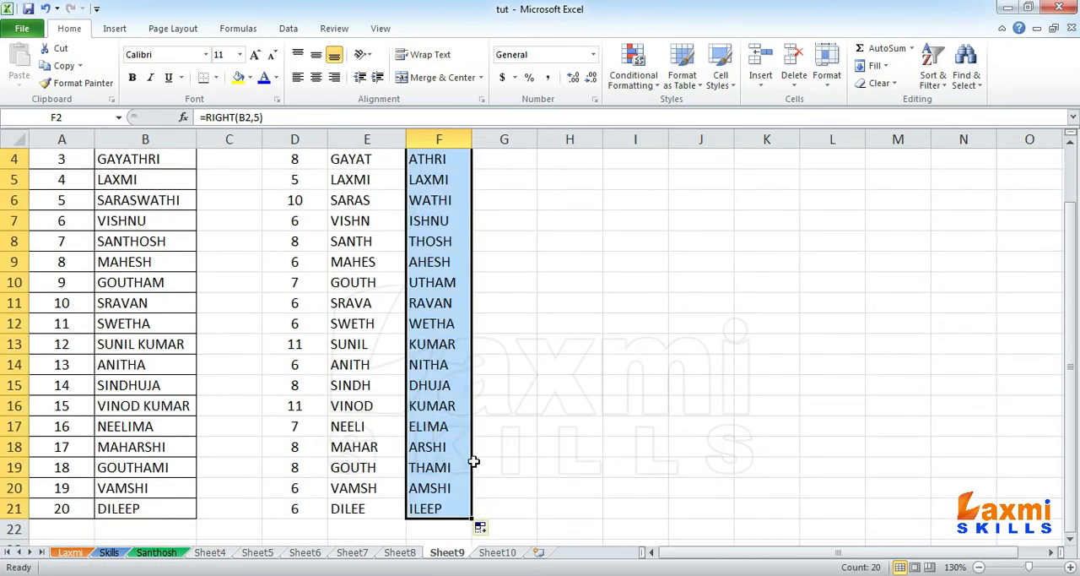
scroll(379, 253, up, 1)
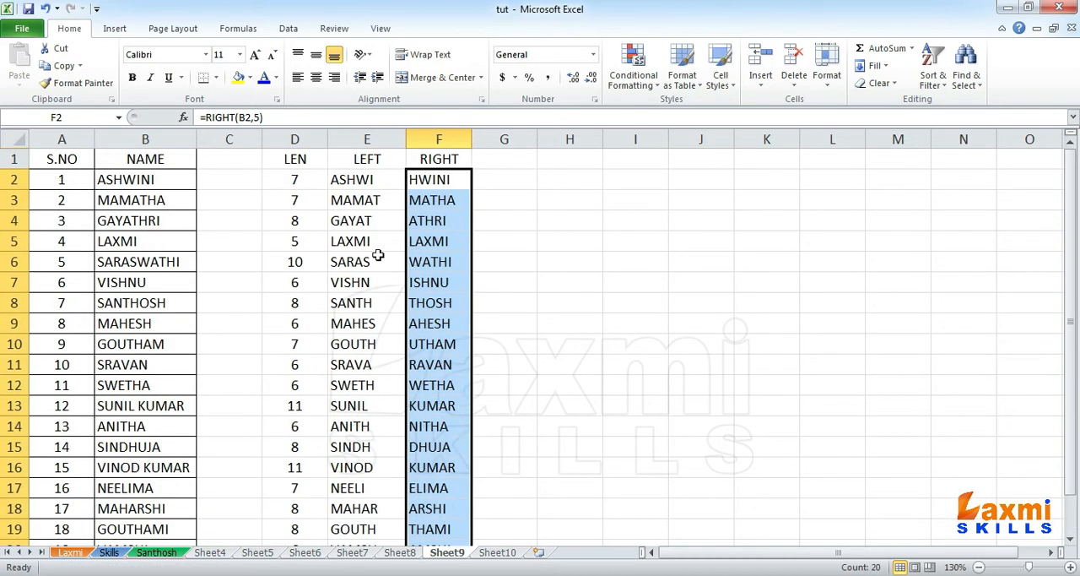
click(441, 178)
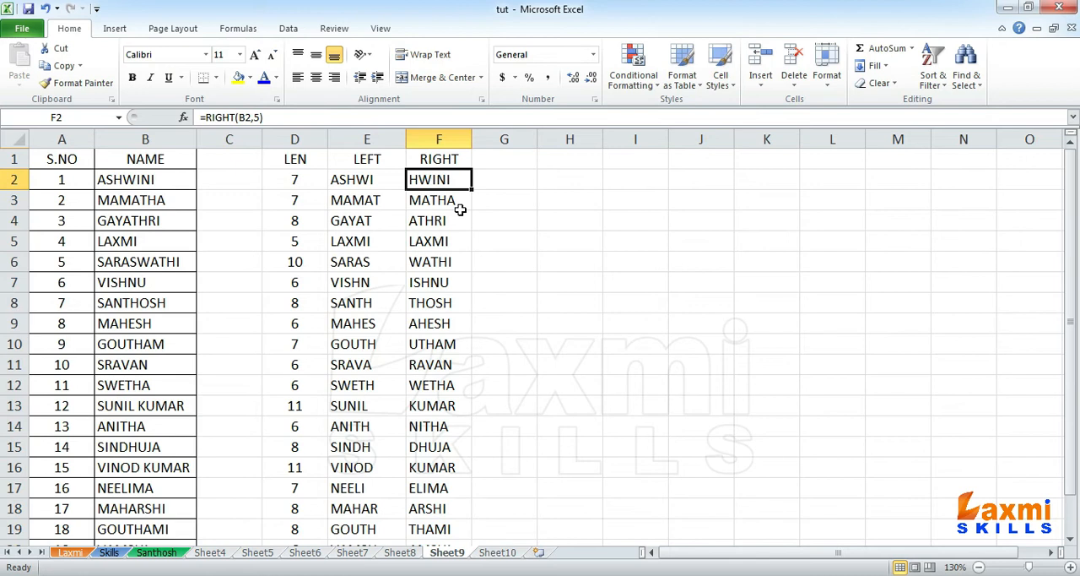
click(356, 205)
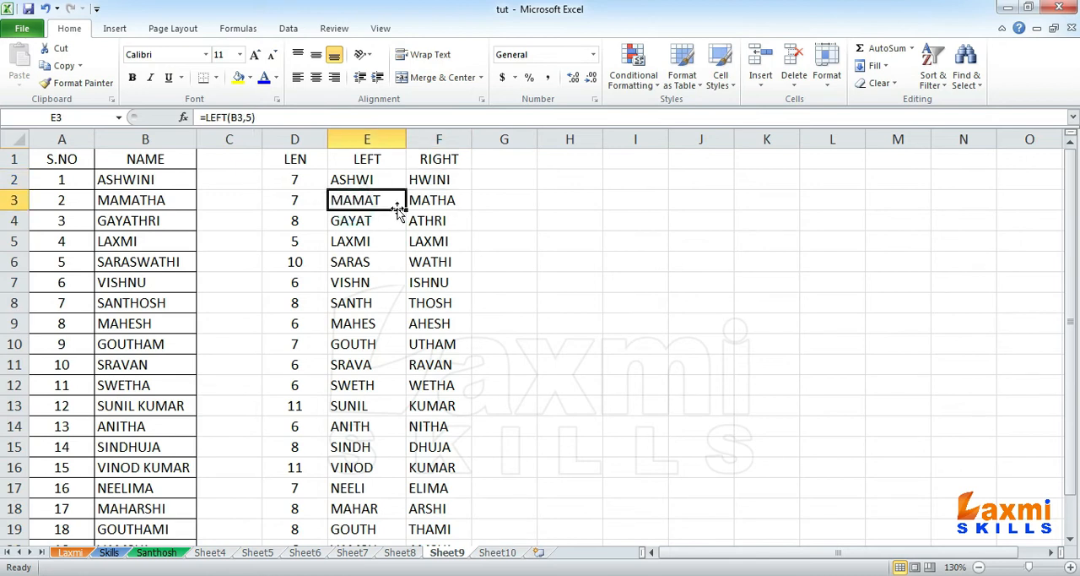
Step: Enter the heading LOWER in cell G1
click(504, 157)
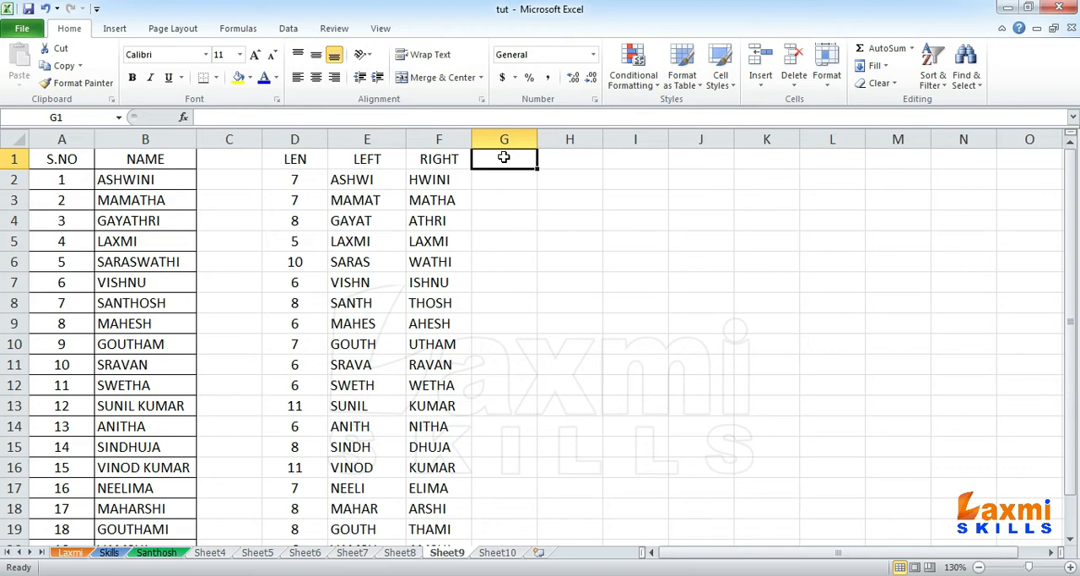
text(=)
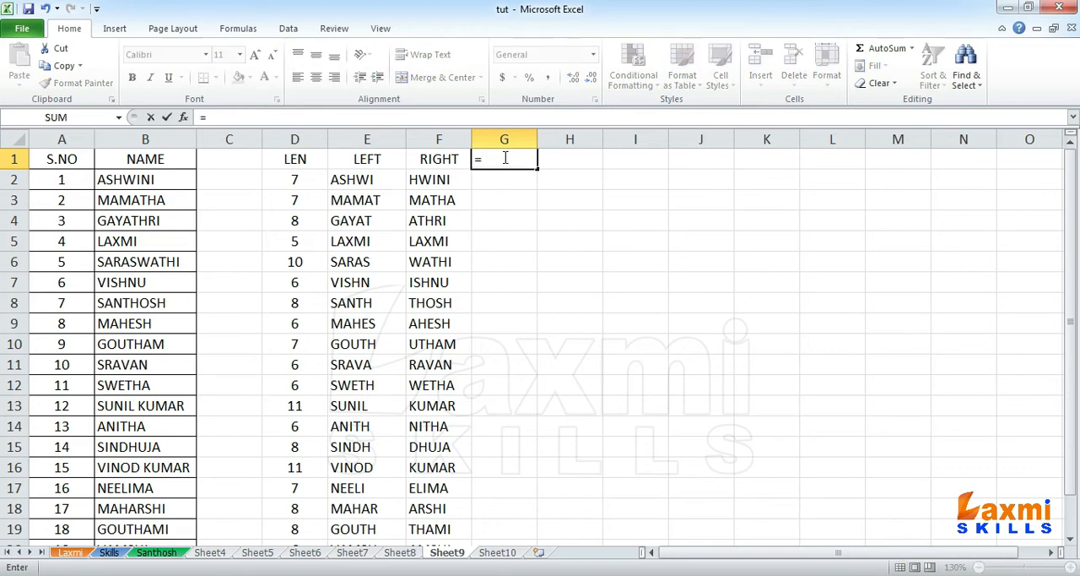
key(Escape)
text(LOWER)
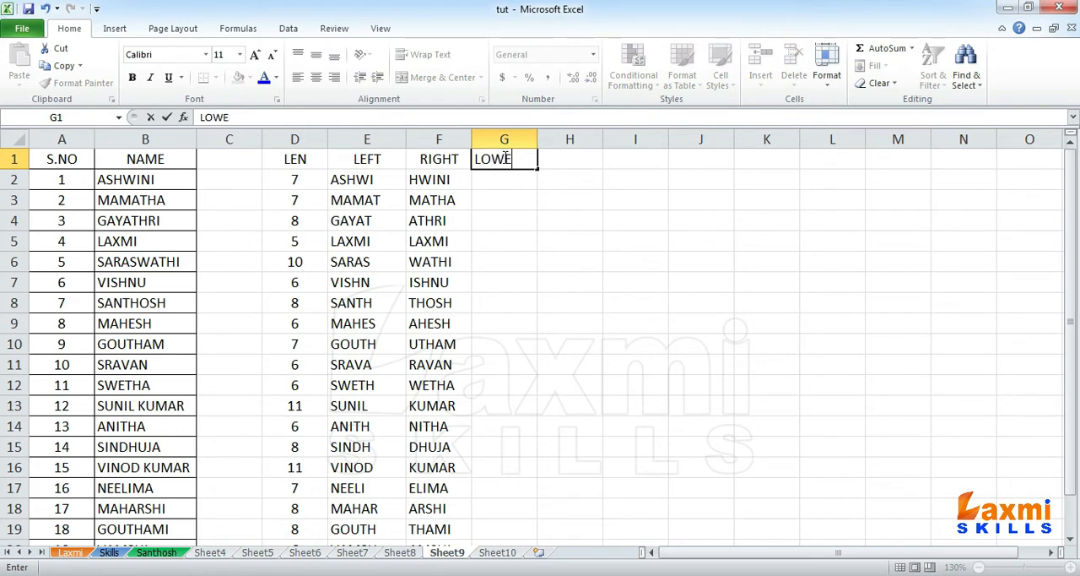
key(Return)
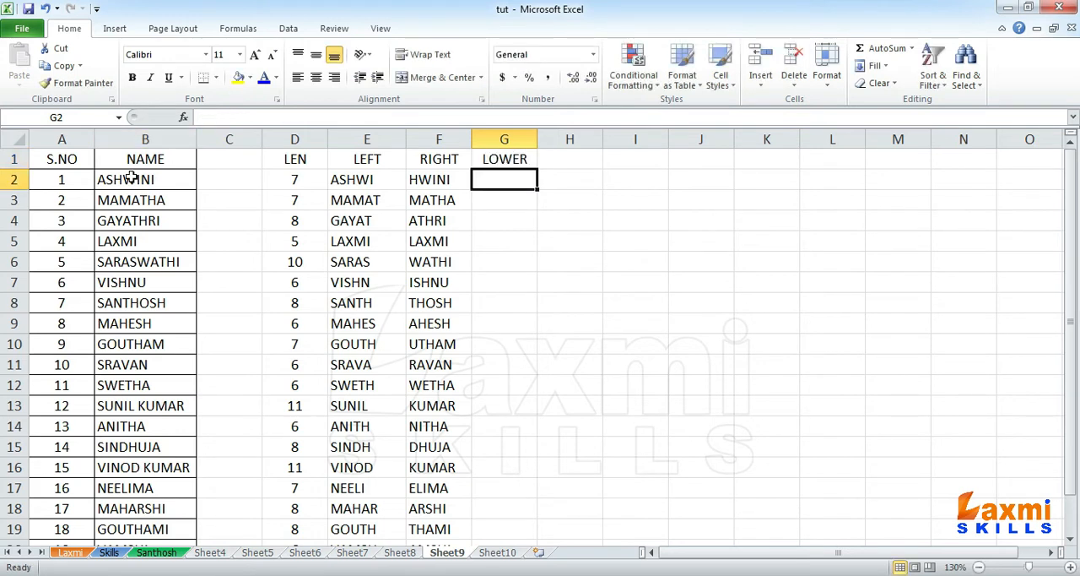
Step: Convert the first name to lowercase with =LOWER(B2) in cell G2
click(128, 178)
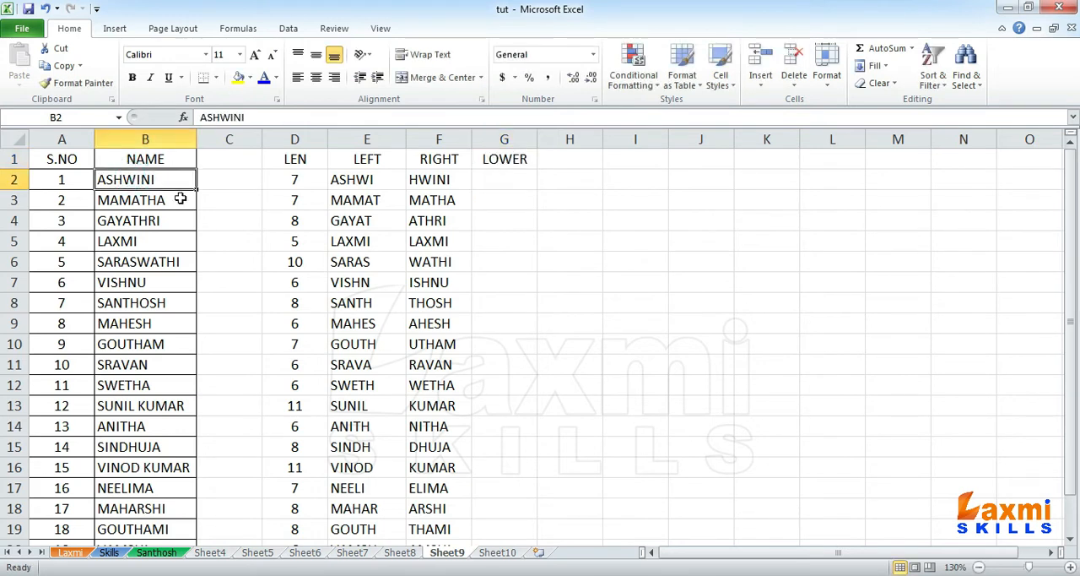
click(506, 177)
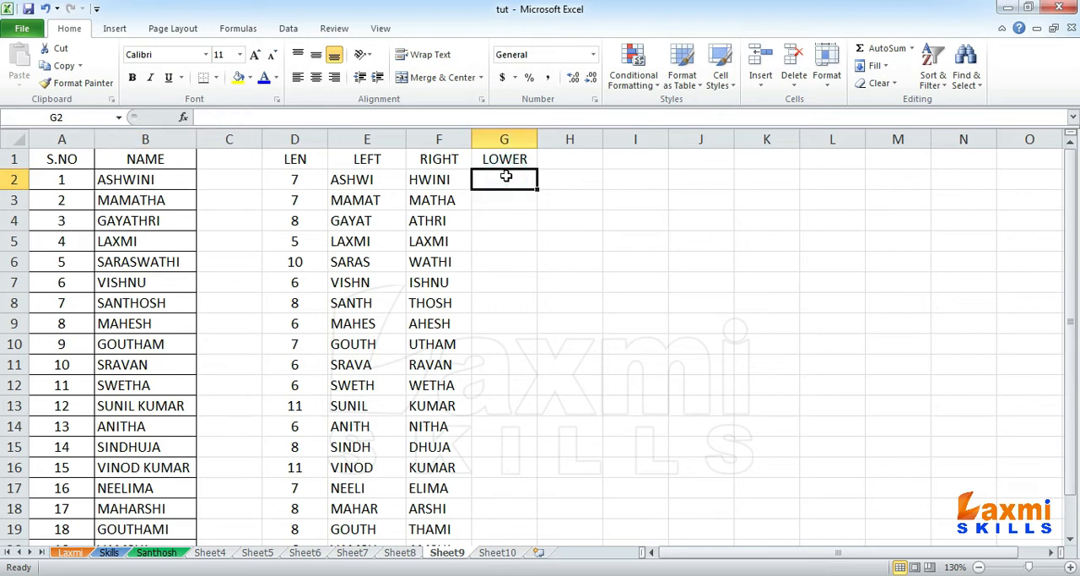
text(=LOWER()
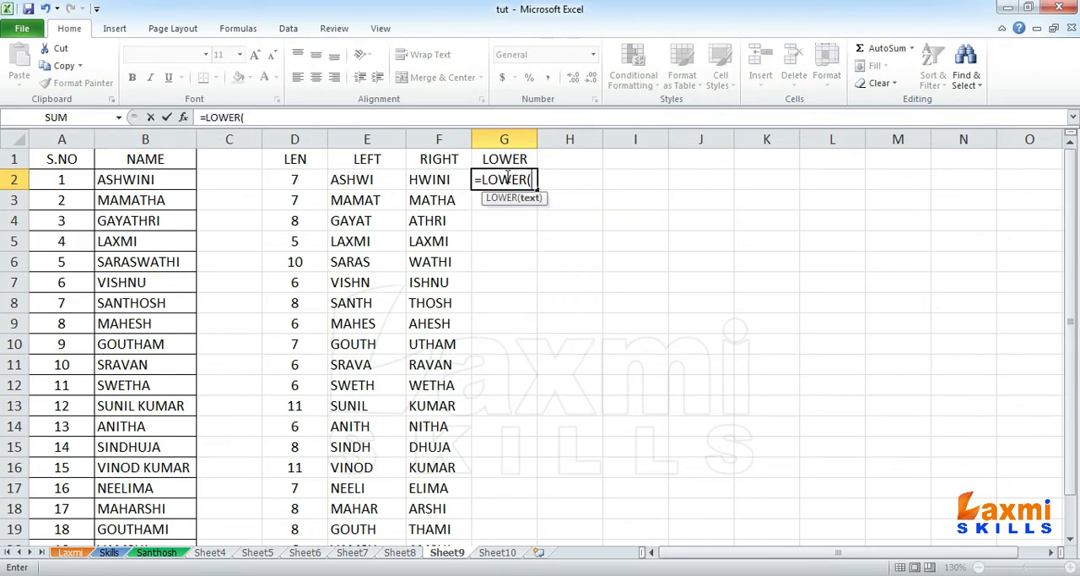
click(146, 176)
text())
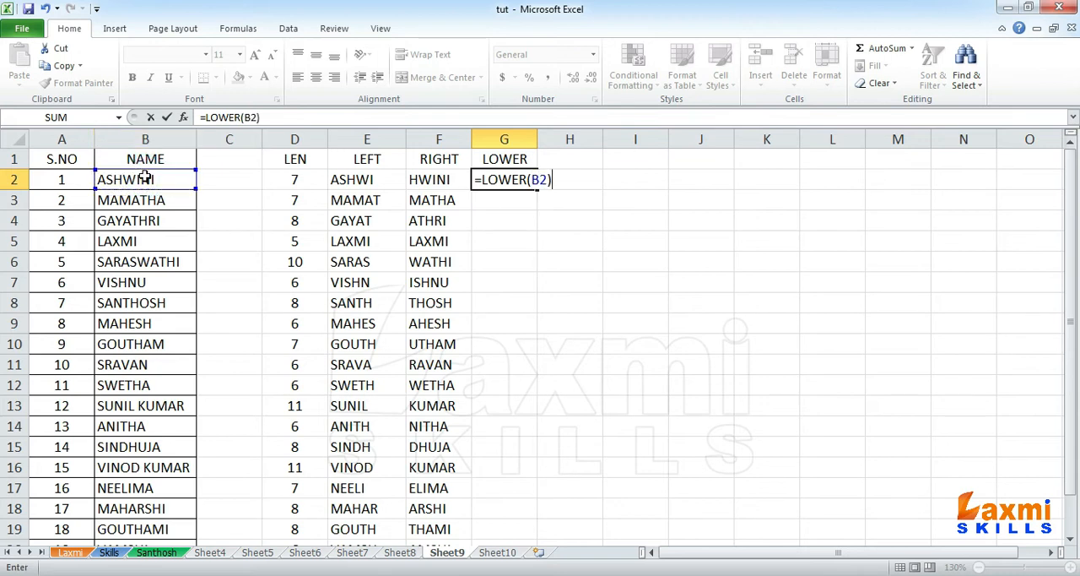
key(Return)
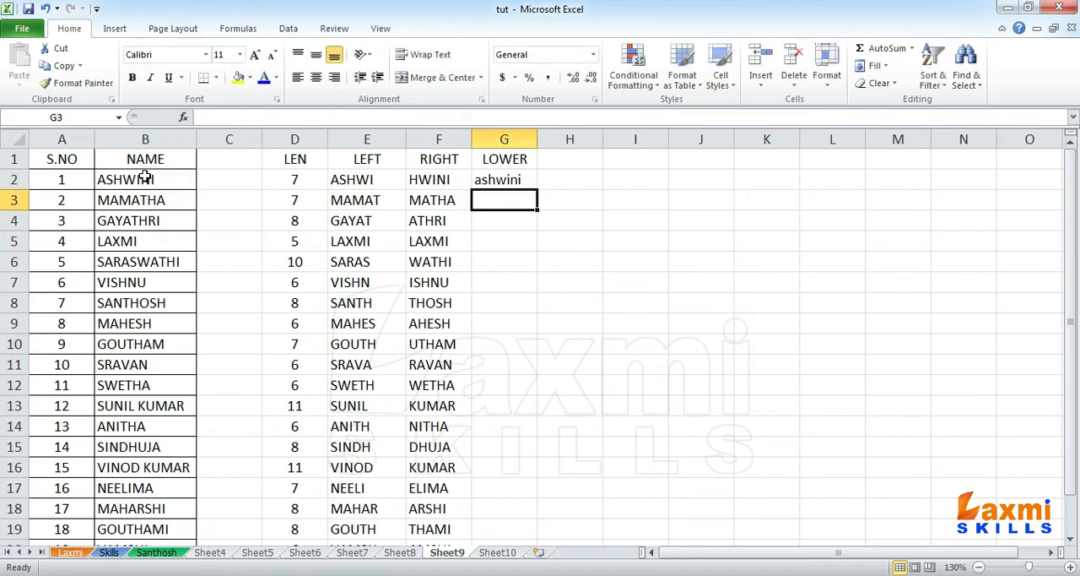
Step: Fill the LOWER formula from G2 down to G21 and auto-fit the width of column G
click(504, 186)
drag(541, 184, 521, 517)
scroll(518, 405, up, 1)
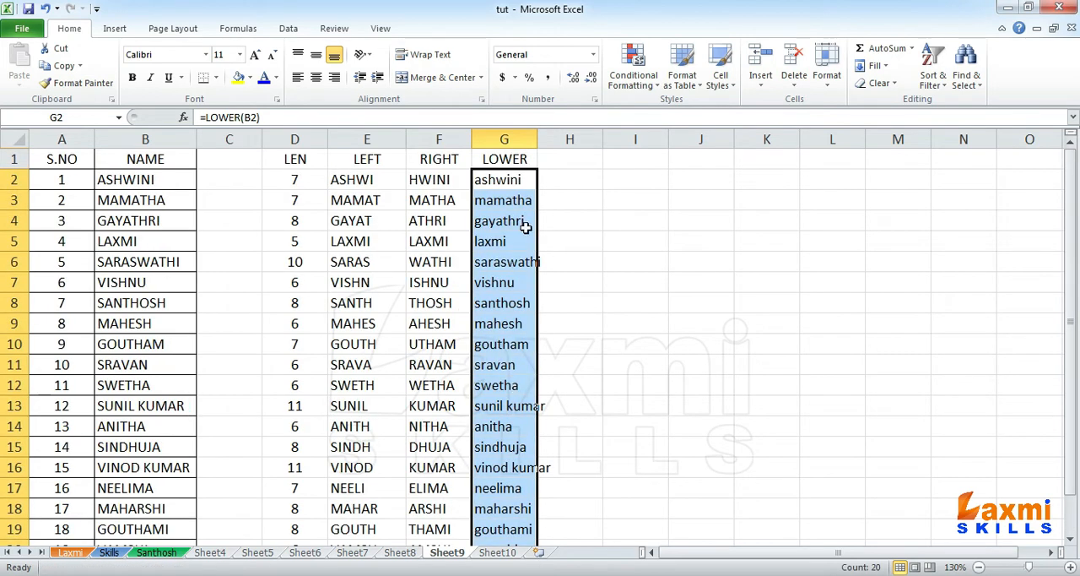
double_click(537, 140)
scroll(552, 338, down, 3)
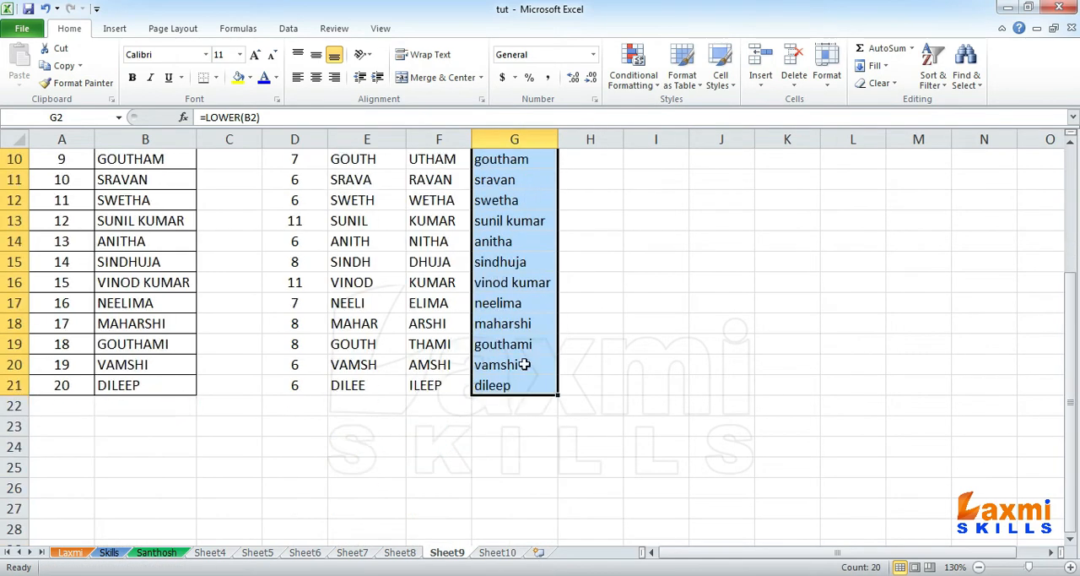
scroll(516, 363, up, 3)
Step: Enter the heading UPPER in cell H1
click(594, 159)
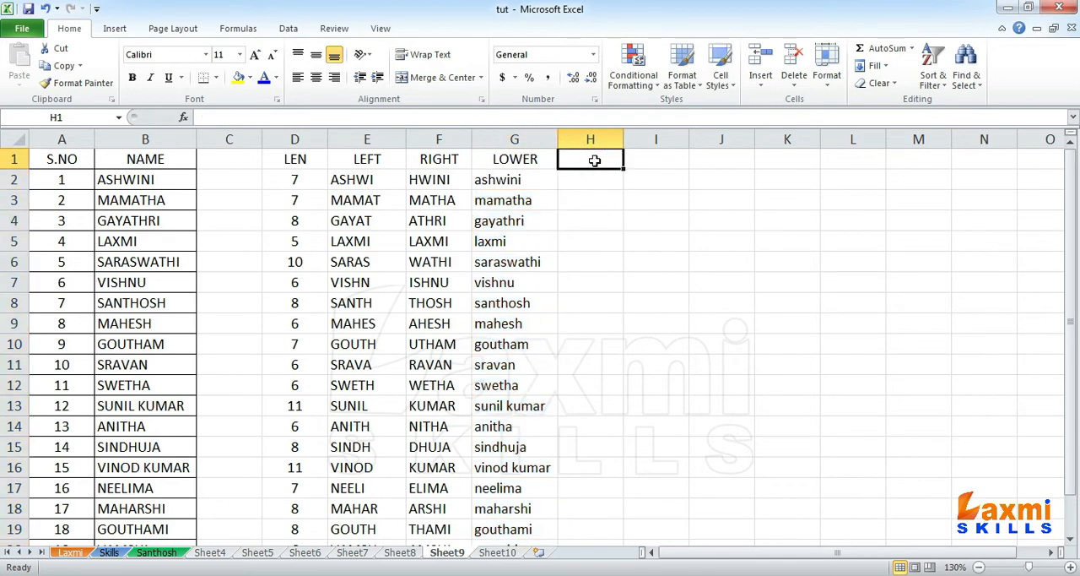
text(UPPER)
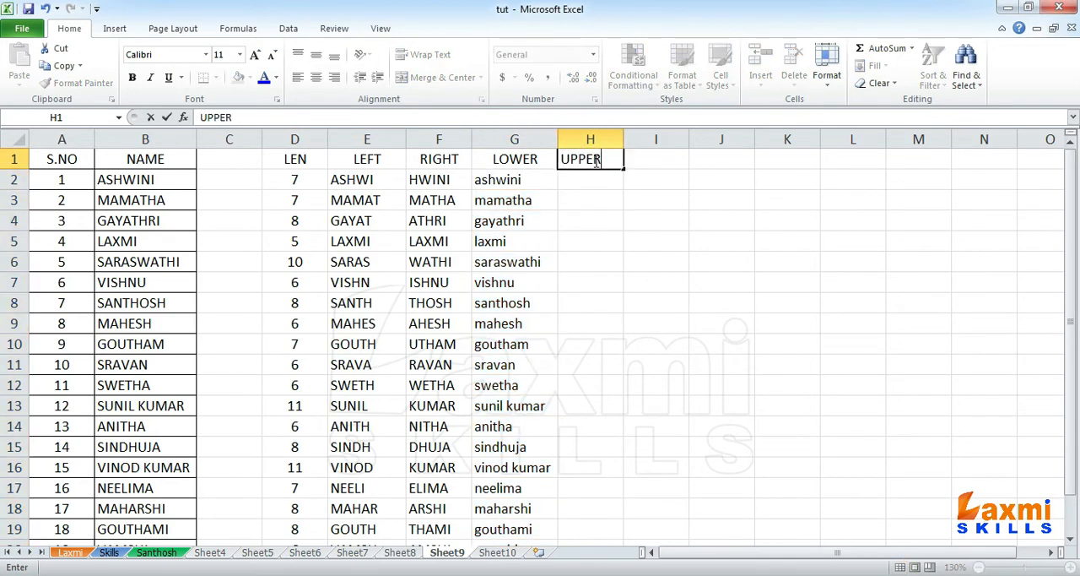
key(Return)
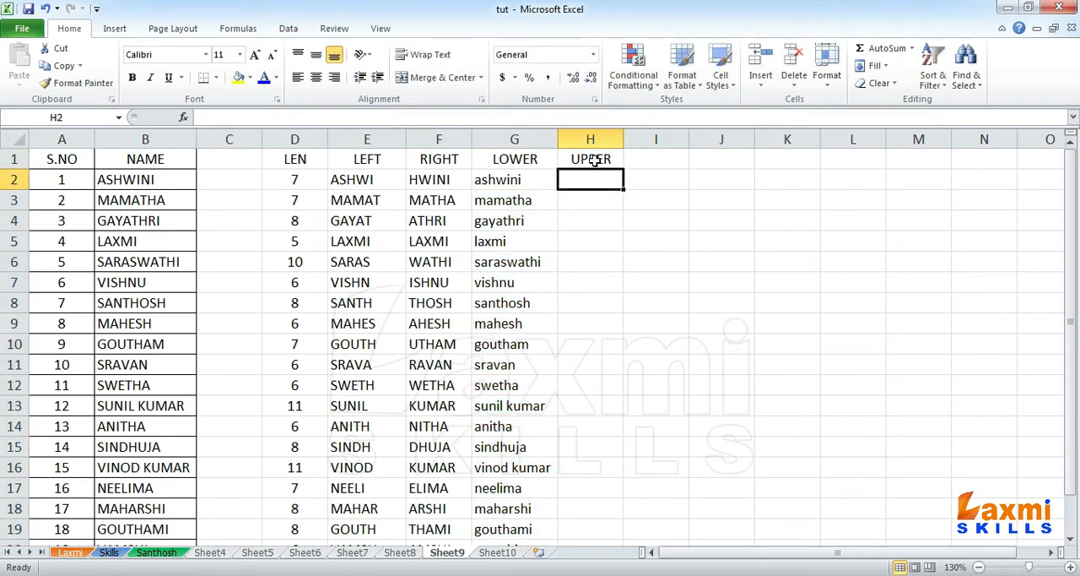
Step: Widen column H and convert the lowercase name to capitals with =UPPER(G2) in cell H2
click(501, 180)
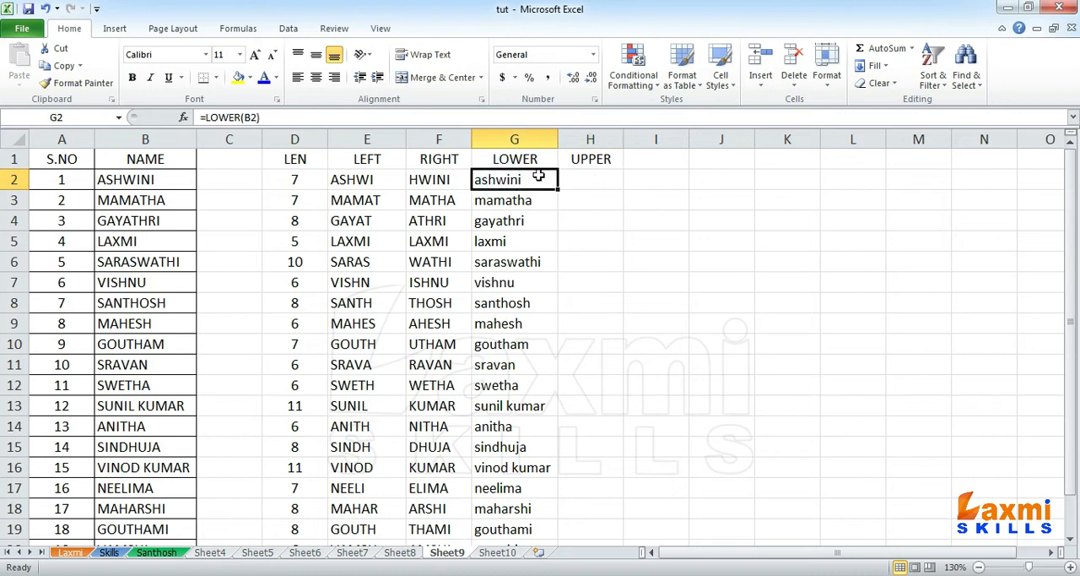
click(591, 178)
drag(627, 137, 687, 138)
text(=)
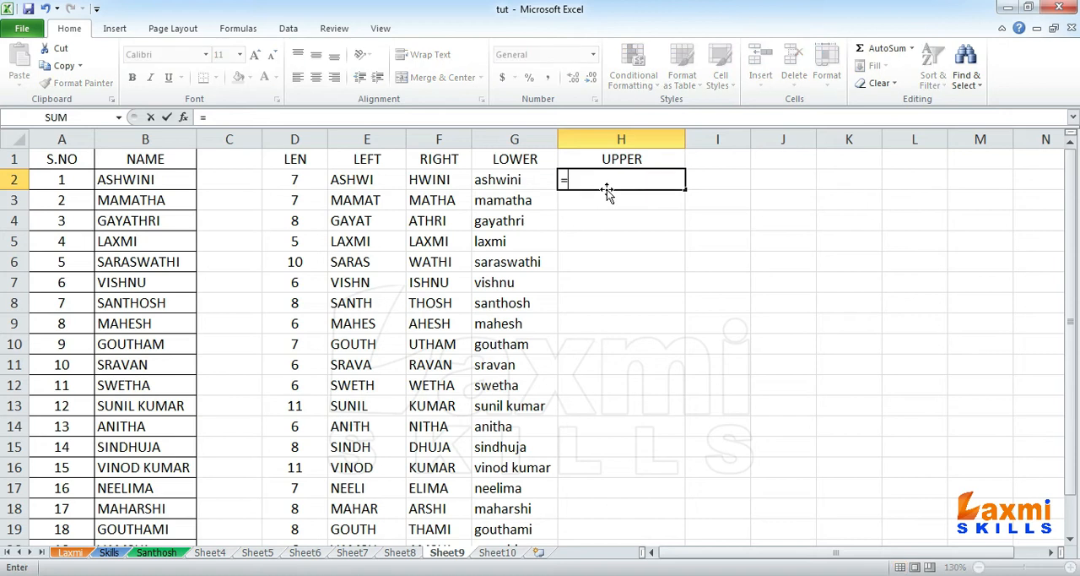
text(UPP)
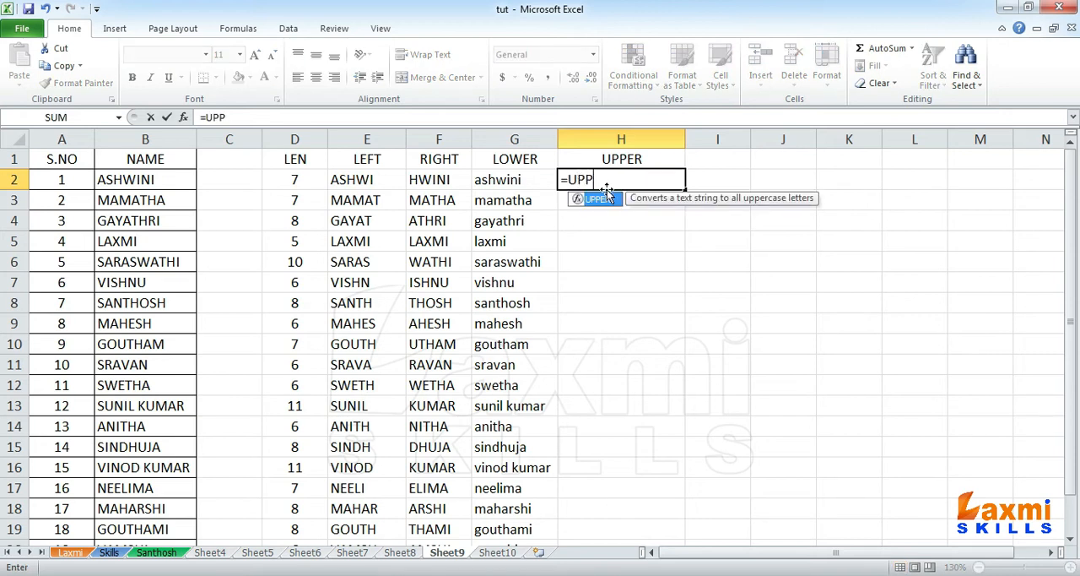
text(ER()
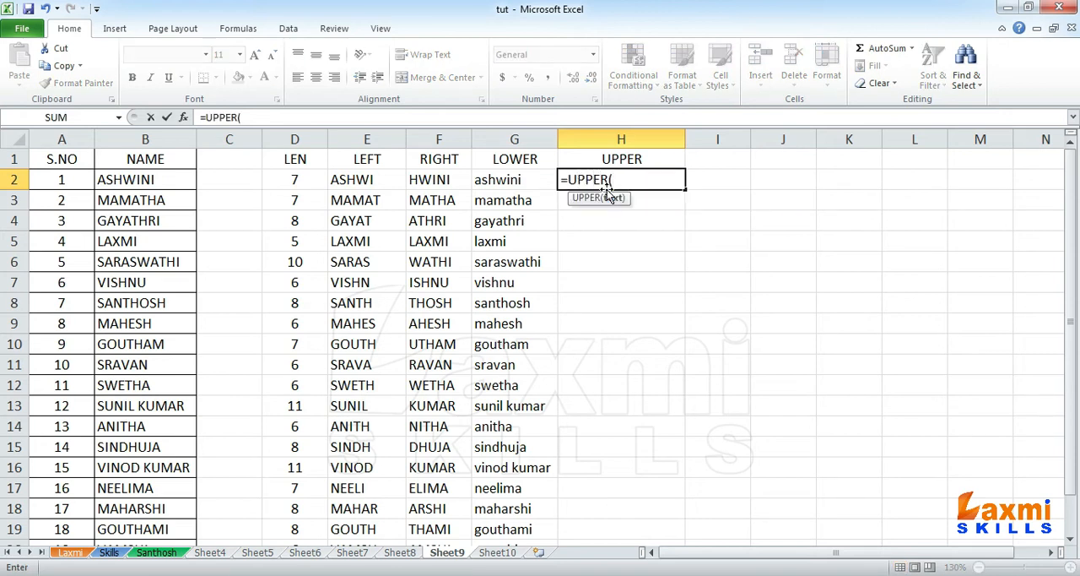
click(500, 181)
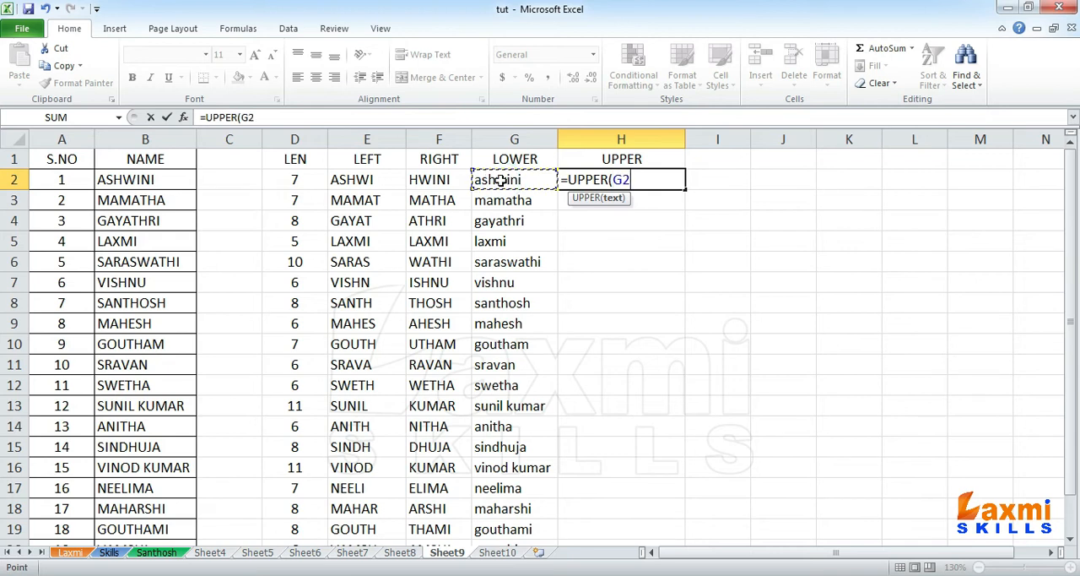
text())
key(Return)
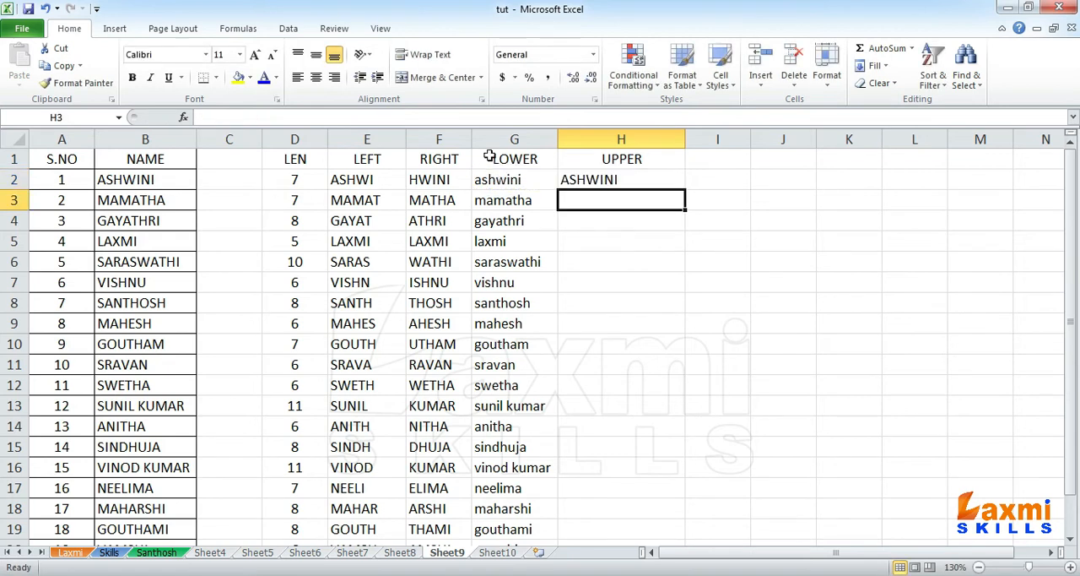
Step: Fill the UPPER formula from H2 down to H21 and auto-fit the width of column H
click(591, 179)
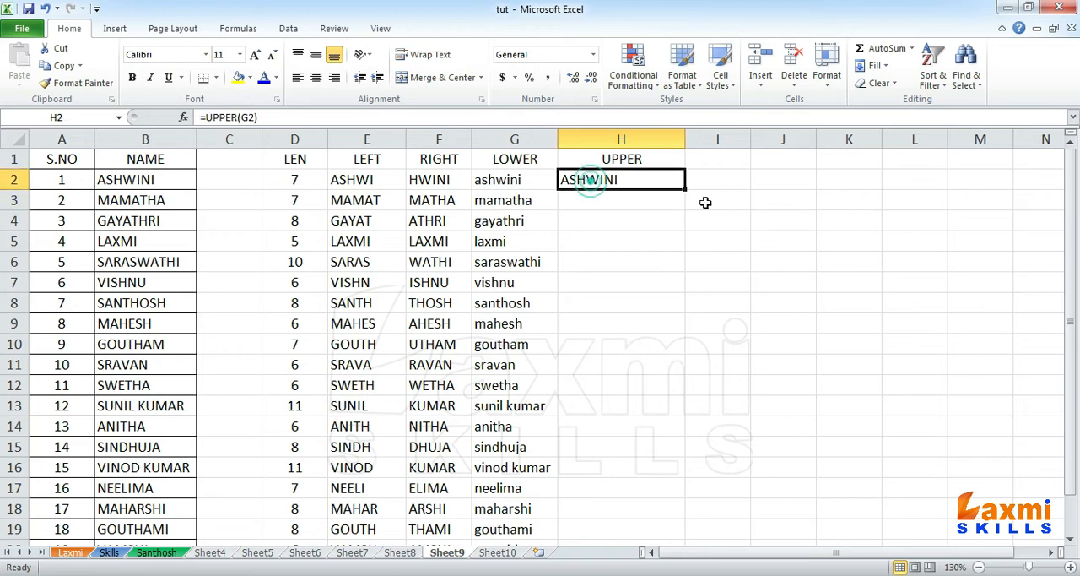
drag(686, 189, 671, 565)
drag(671, 526, 671, 526)
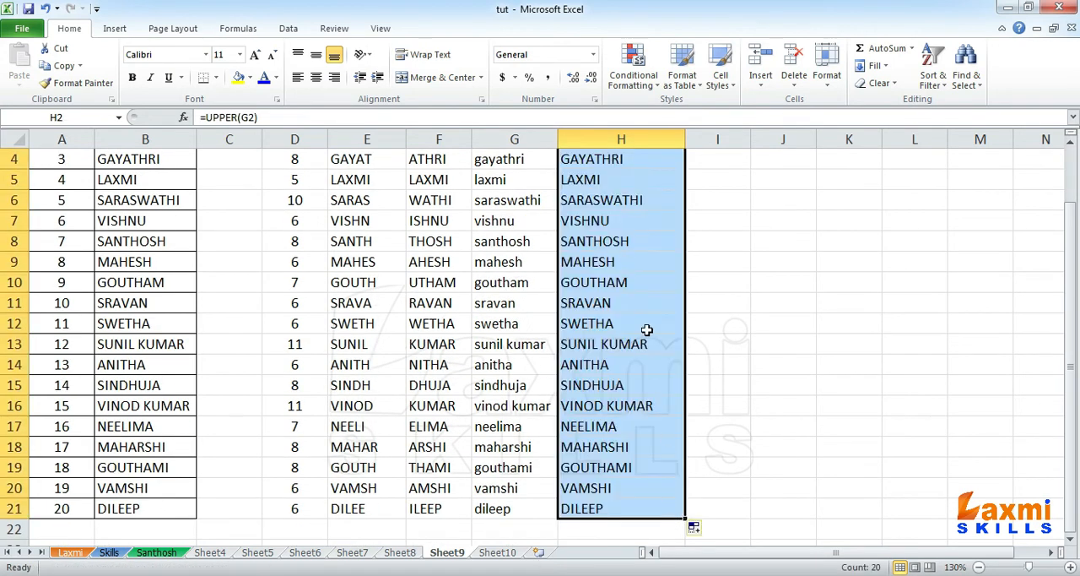
scroll(648, 246, up, 1)
double_click(684, 145)
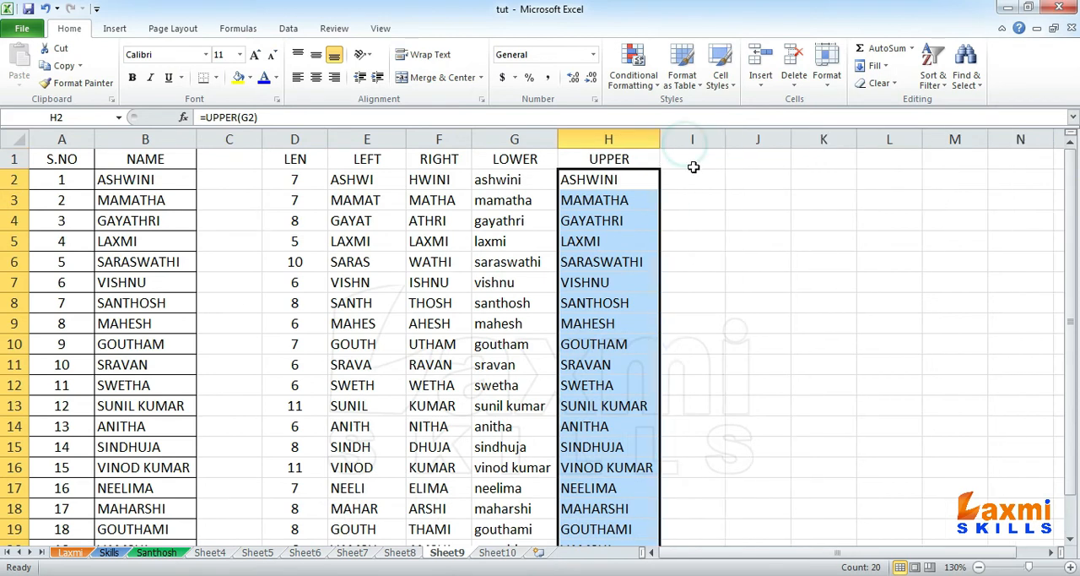
Step: Enter the heading PROPER in cell I1
click(693, 158)
text(P)
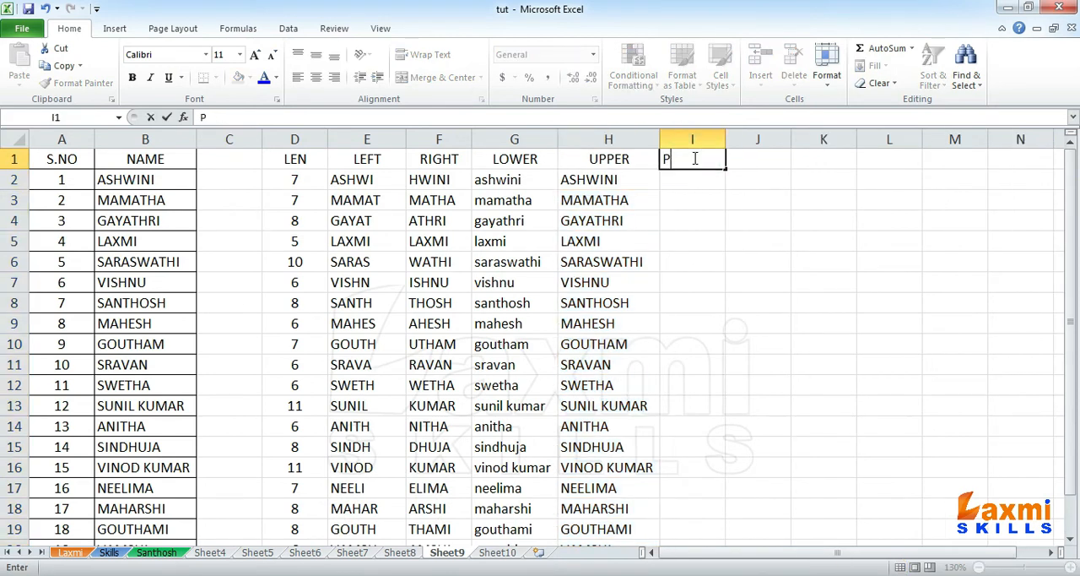
text(ROPER)
key(Return)
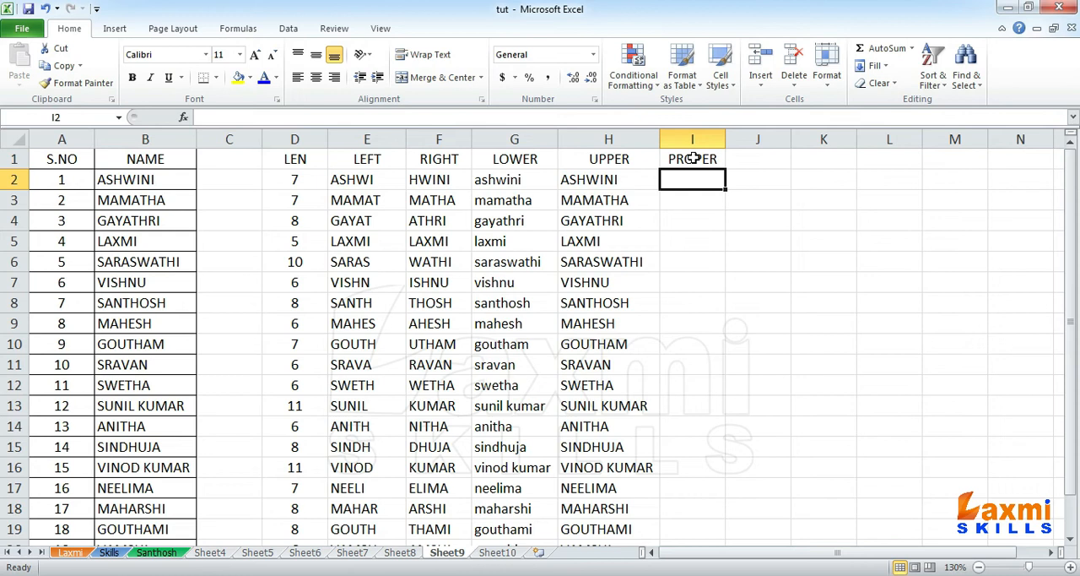
Step: Widen column I and convert the uppercase name to capitalised form with =PROPER(H2) in cell I2
drag(725, 140, 756, 142)
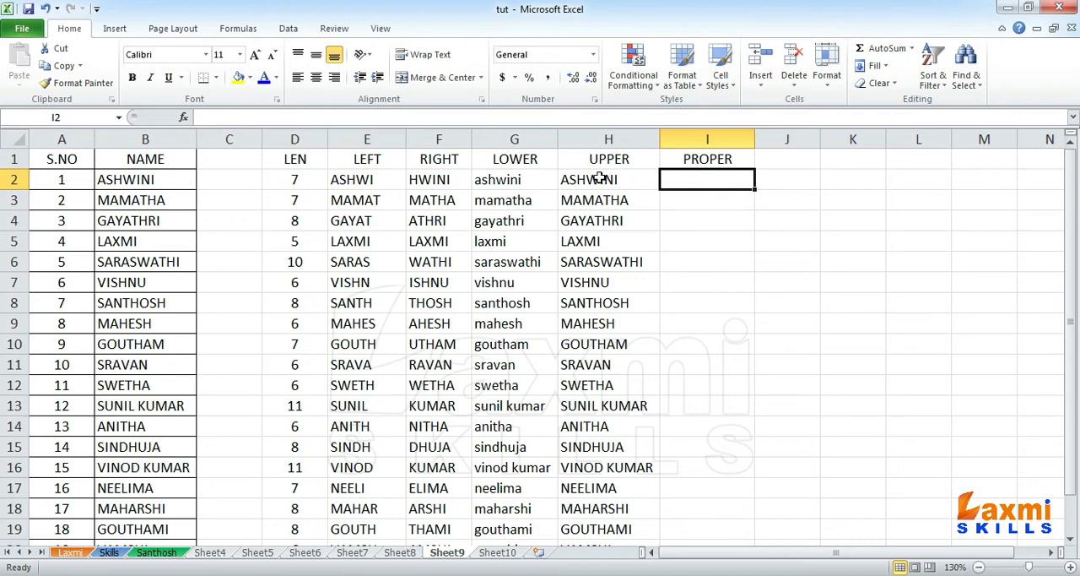
text(=)
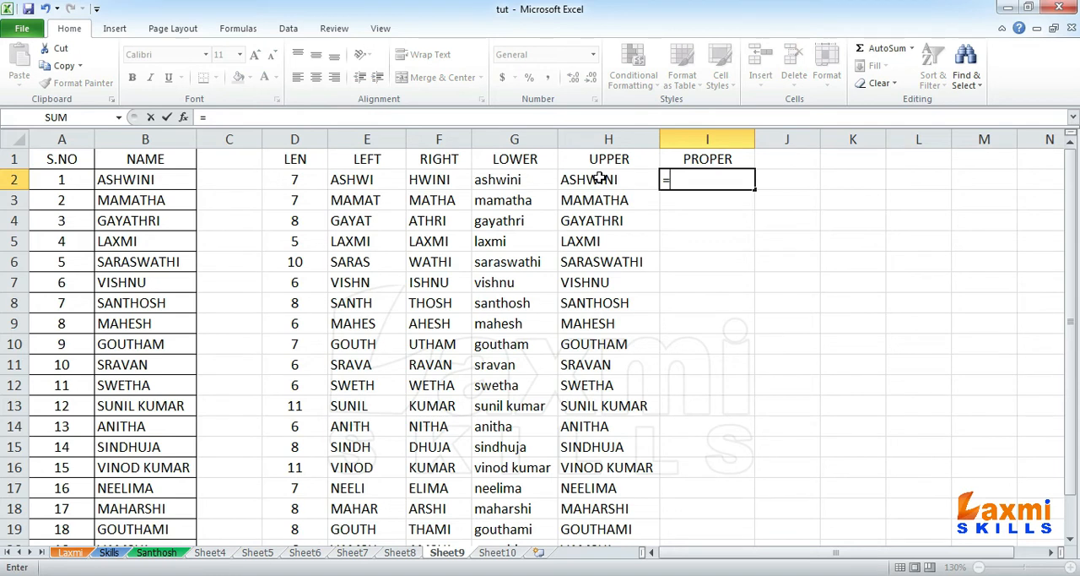
text(PROPER()
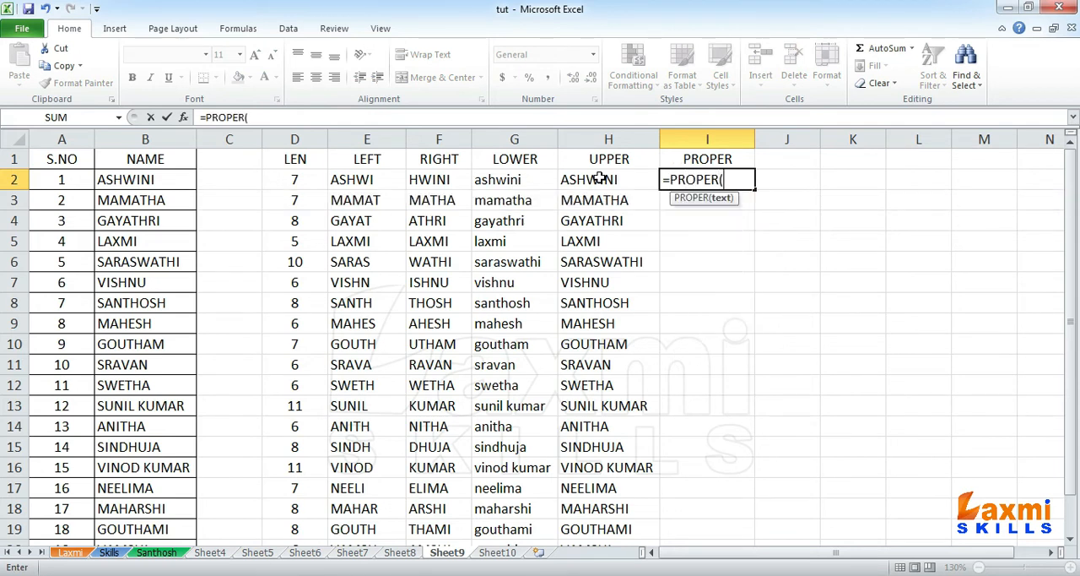
click(579, 179)
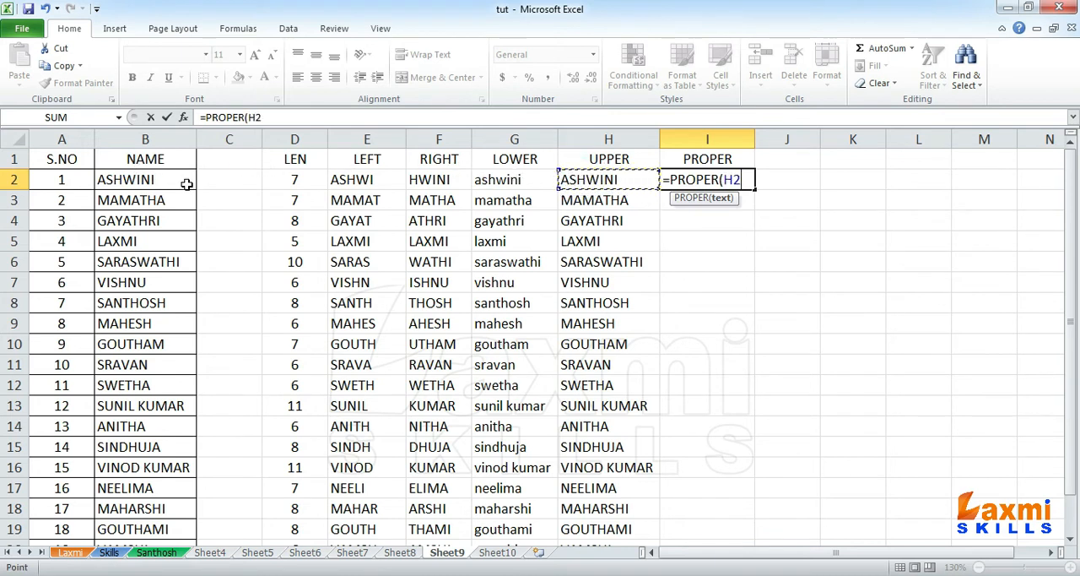
text())
key(Return)
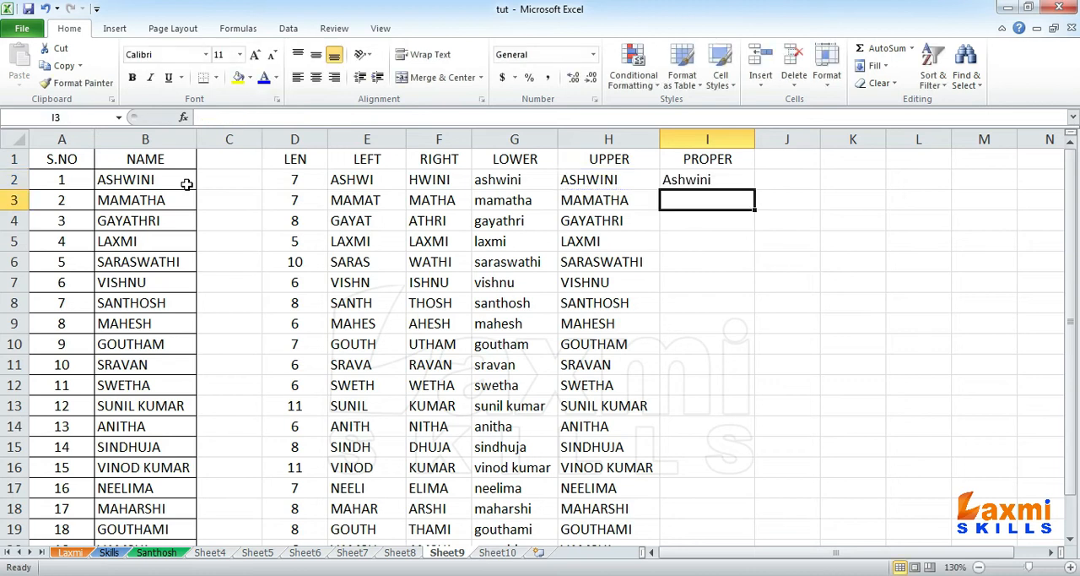
Step: Fill the PROPER formula from I2 down to I21 and check the two-word names in rows 13 and 16
click(712, 182)
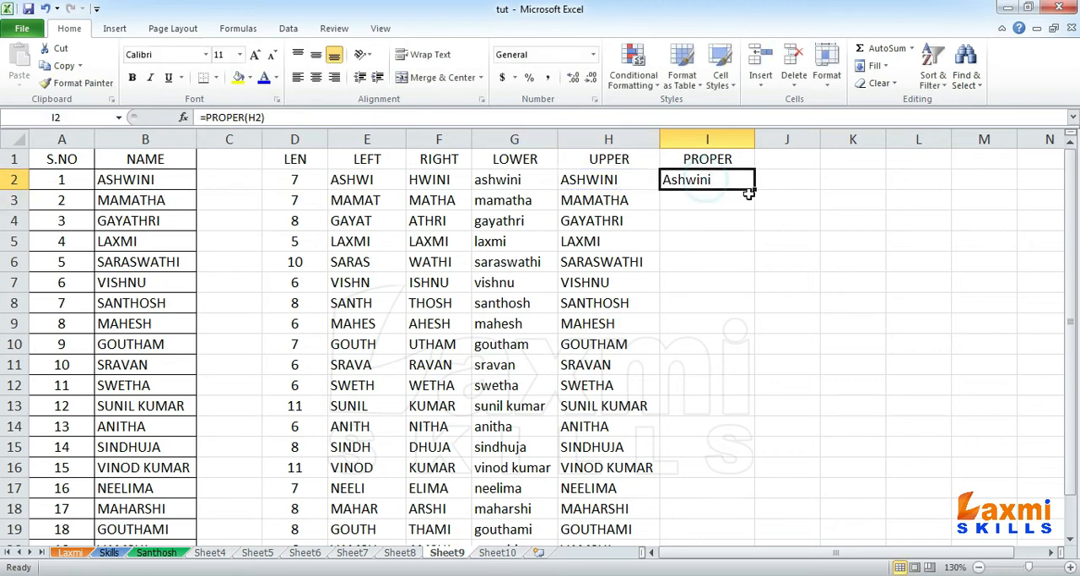
drag(753, 191, 725, 521)
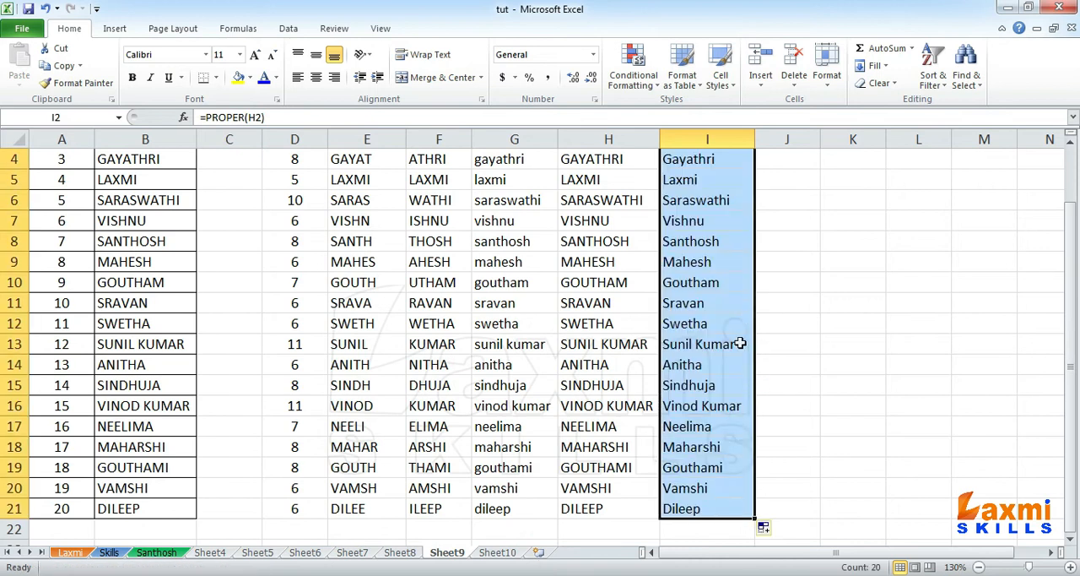
click(717, 409)
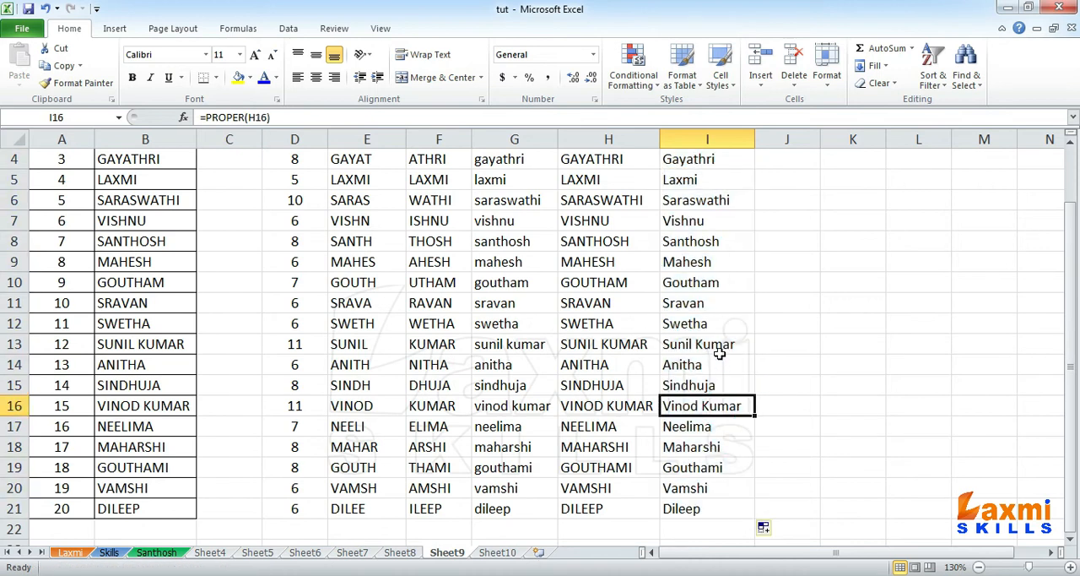
click(717, 346)
click(731, 408)
scroll(711, 407, up, 1)
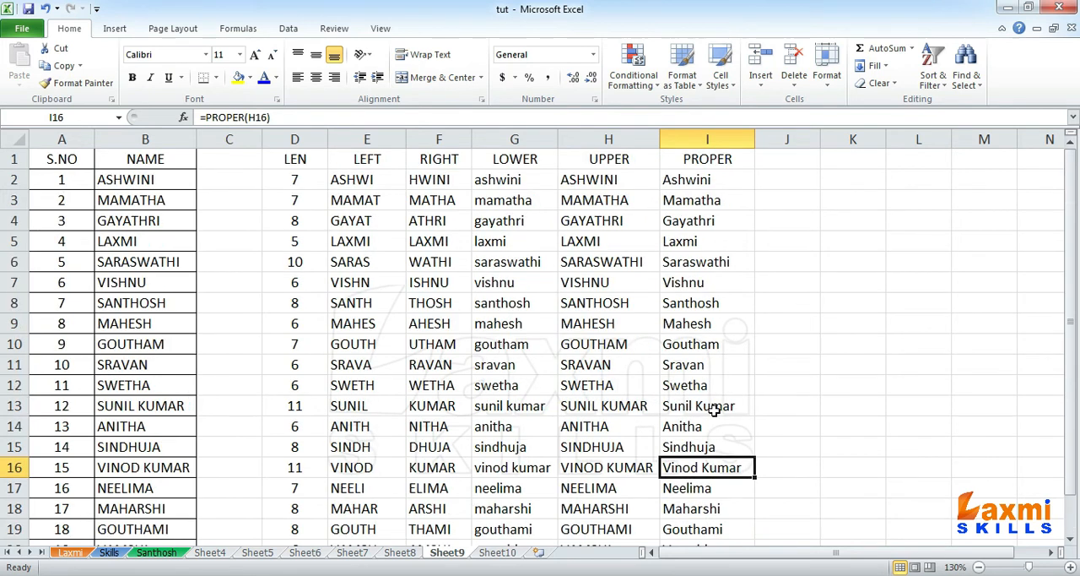
click(705, 160)
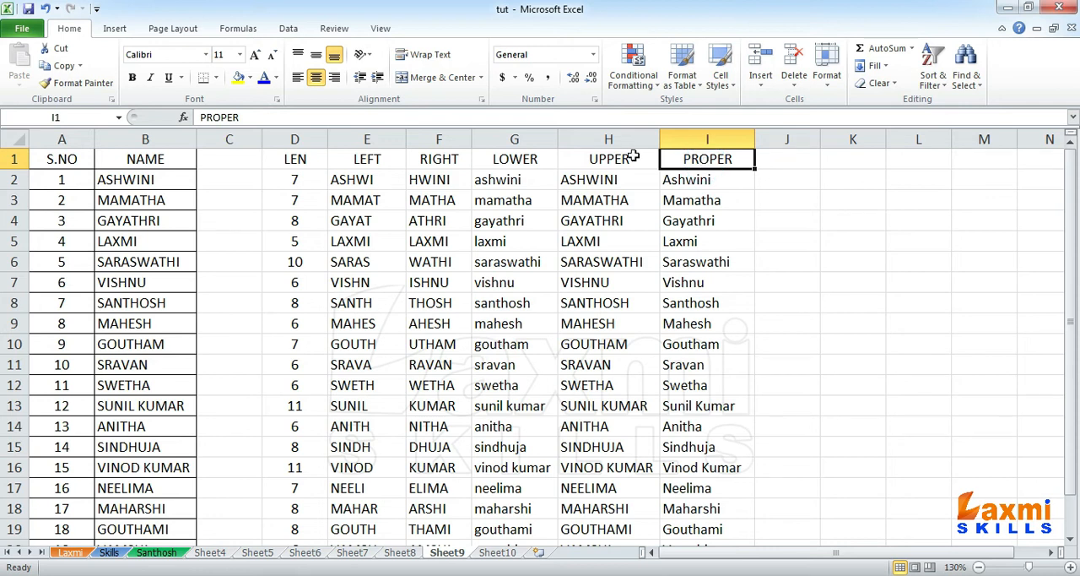
Step: Add three extra spaces between the two words of the names in cells B13 and B16
double_click(140, 407)
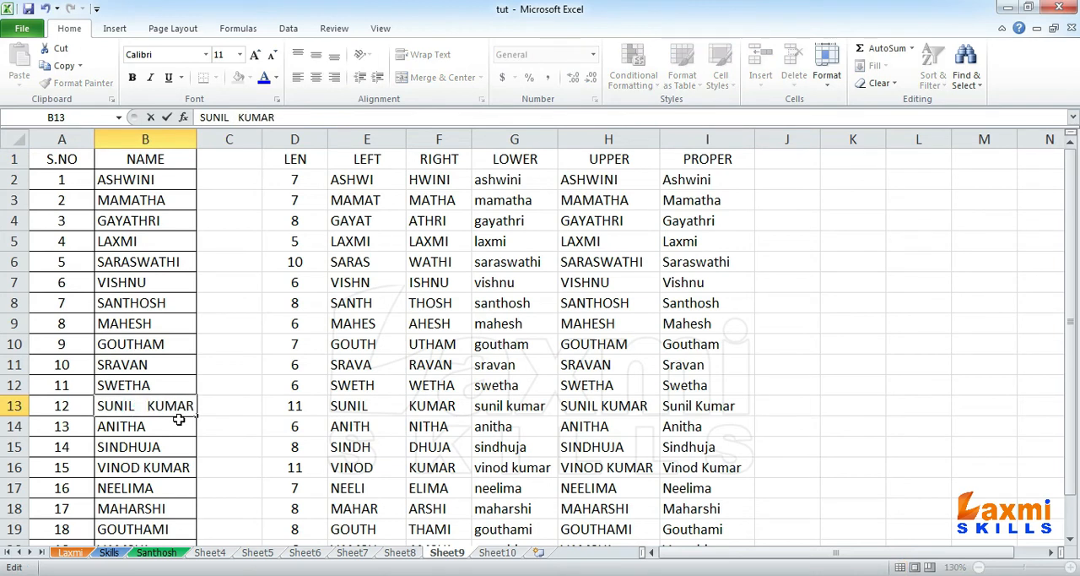
key(Return)
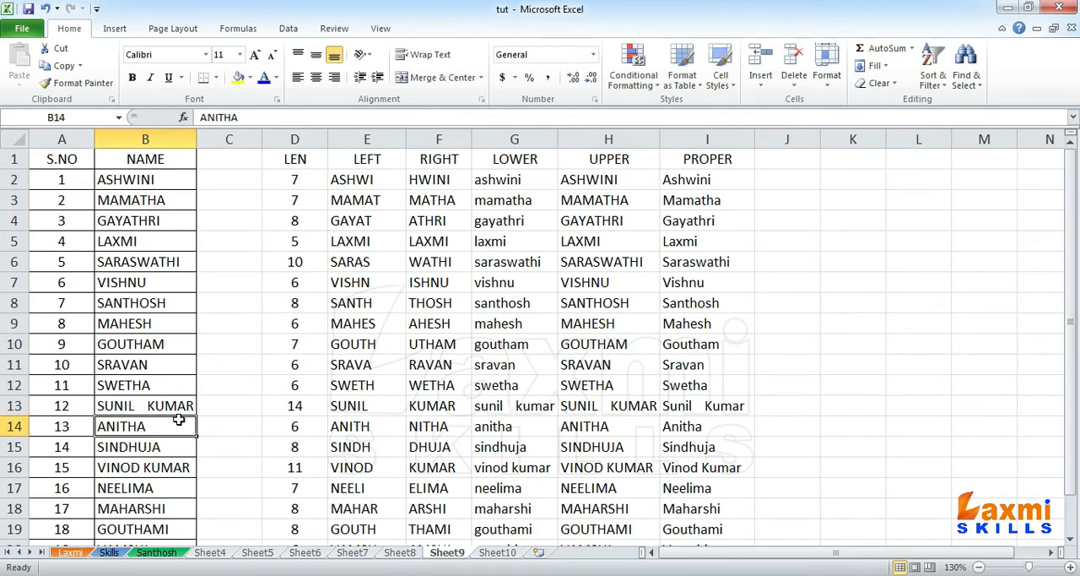
double_click(143, 467)
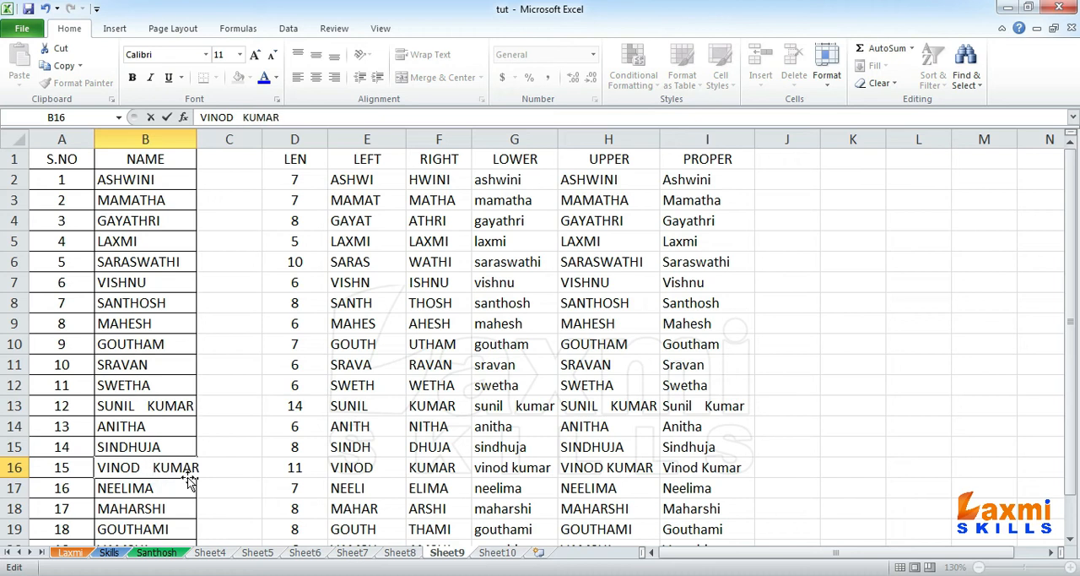
key(Return)
Step: Enter the heading TRIM in cell J1
click(771, 161)
mouse_move(697, 177)
mouse_down()
mouse_move(696, 490)
mouse_move(700, 179)
mouse_up()
click(762, 157)
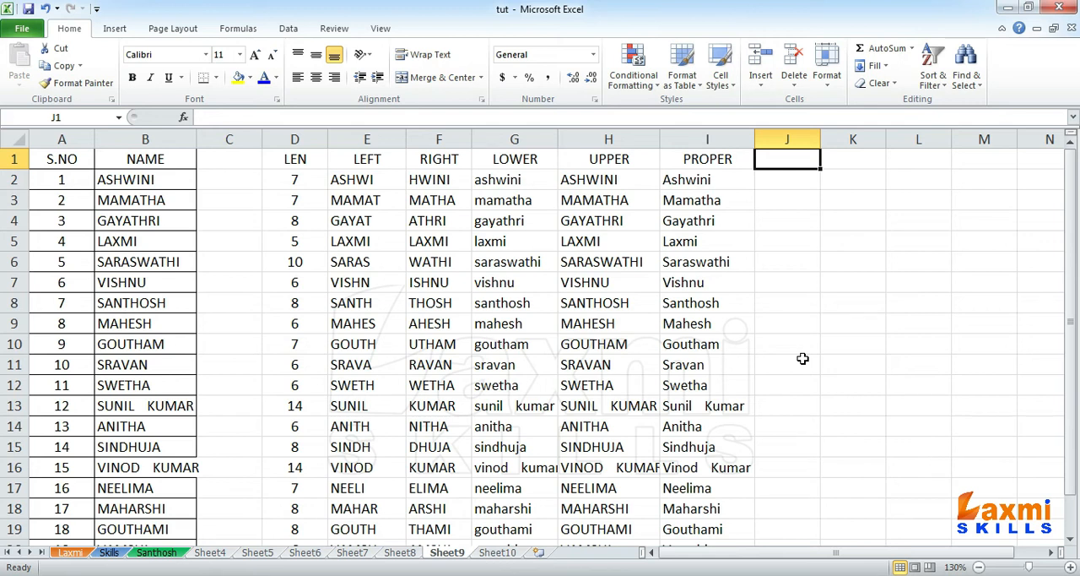
text(TRIM)
key(Return)
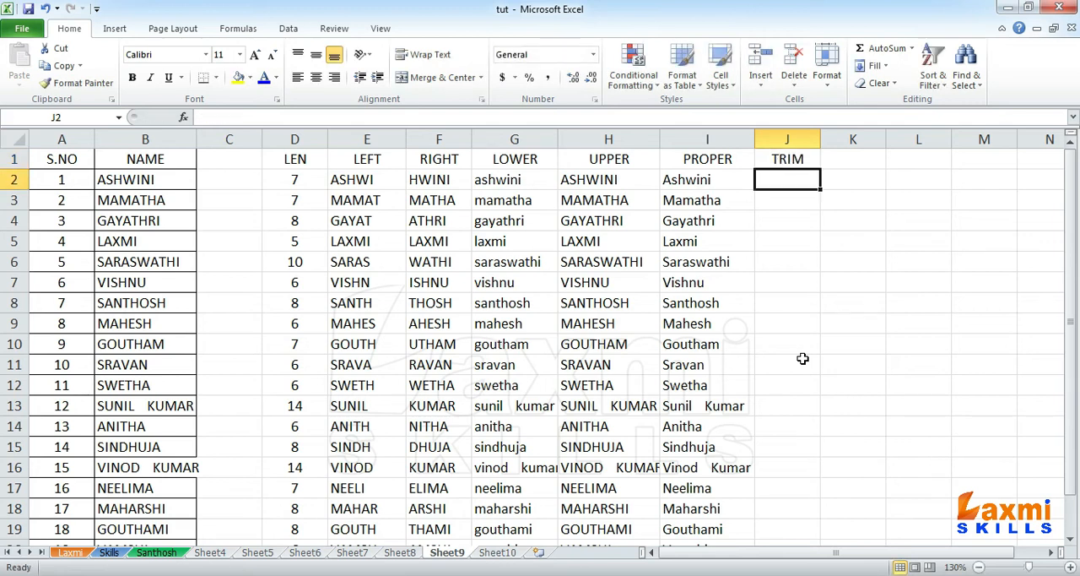
Step: Remove surplus spaces from the first name with =TRIM(B2) in cell J2
text(=TRIM()
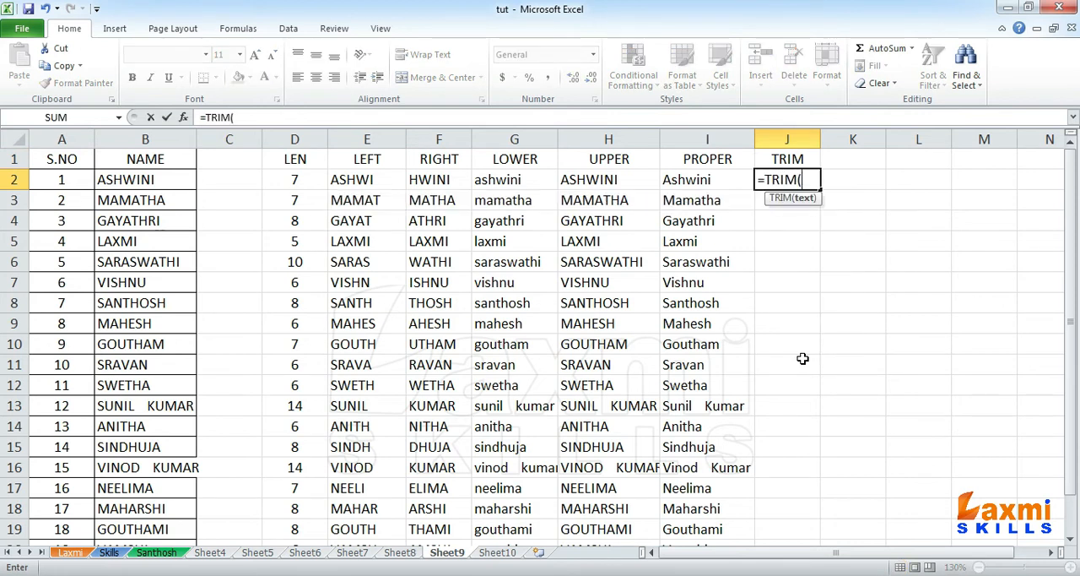
click(193, 182)
text())
key(Return)
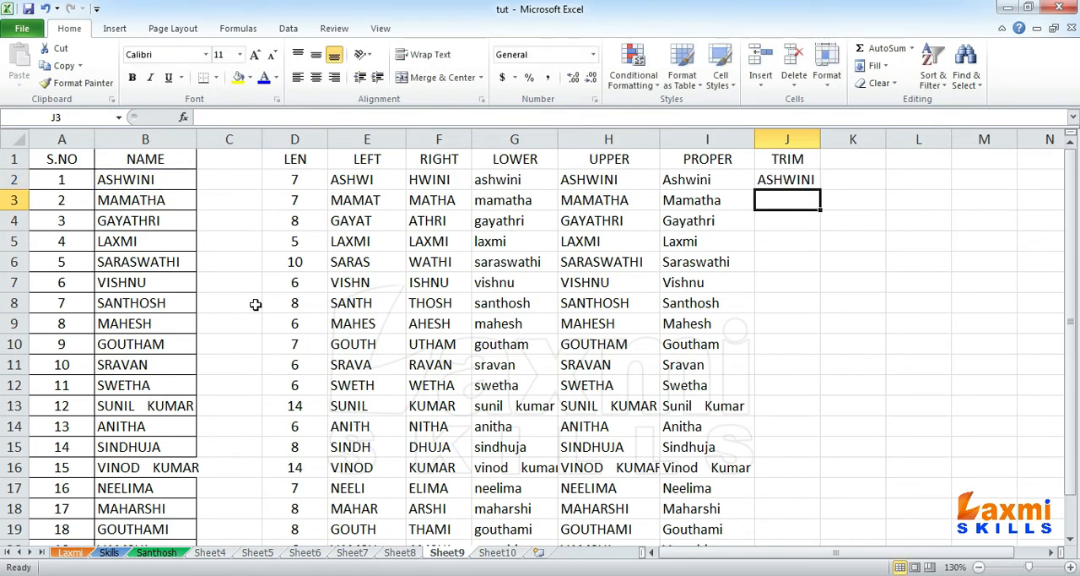
Step: Fill the TRIM formula from J2 down to J21 and auto-fit the width of column J
click(778, 180)
drag(820, 190, 795, 560)
drag(794, 548, 797, 520)
click(810, 365)
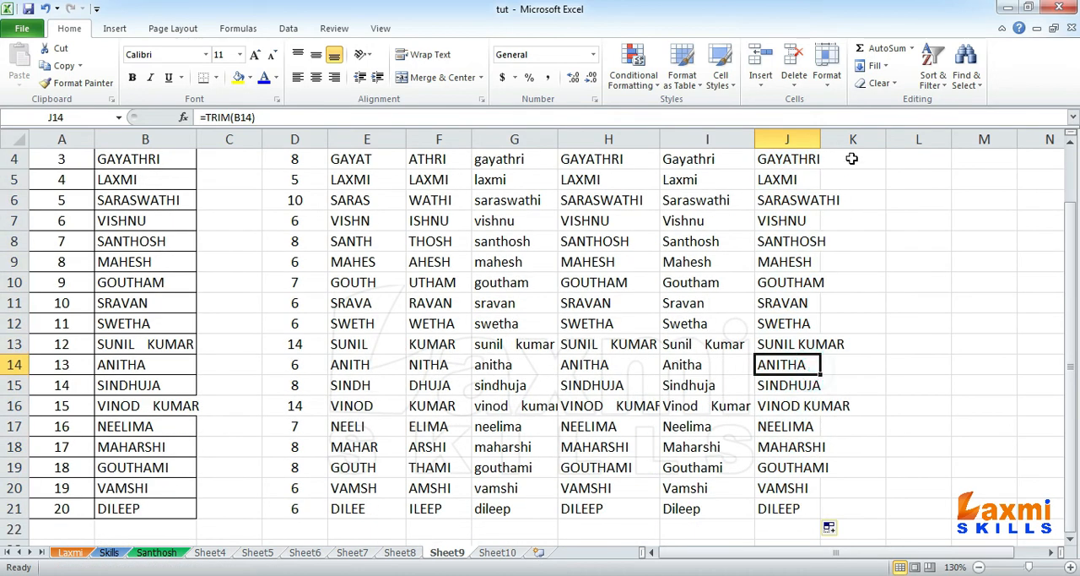
double_click(820, 139)
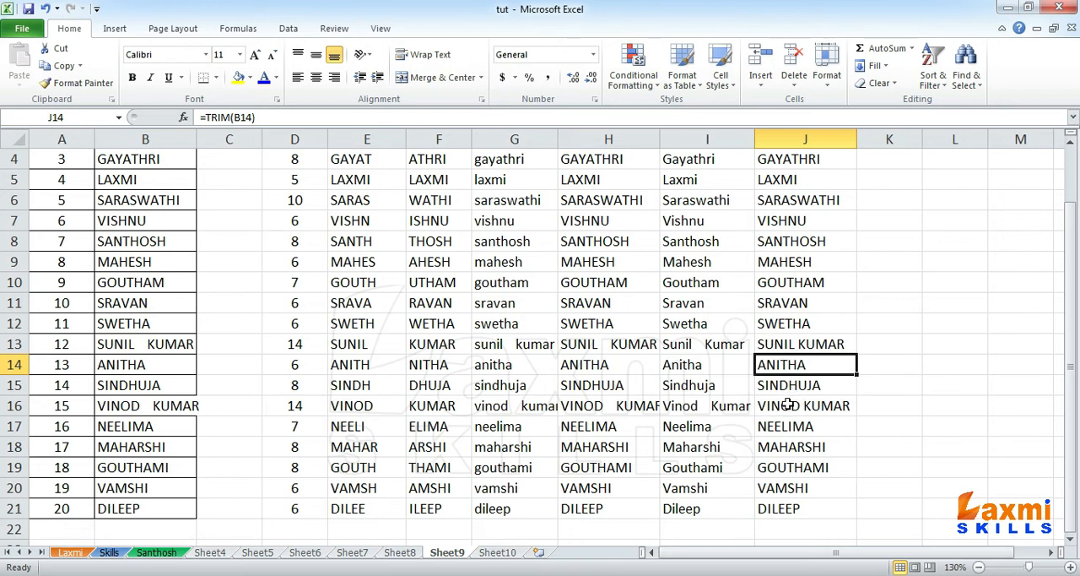
scroll(787, 404, up, 1)
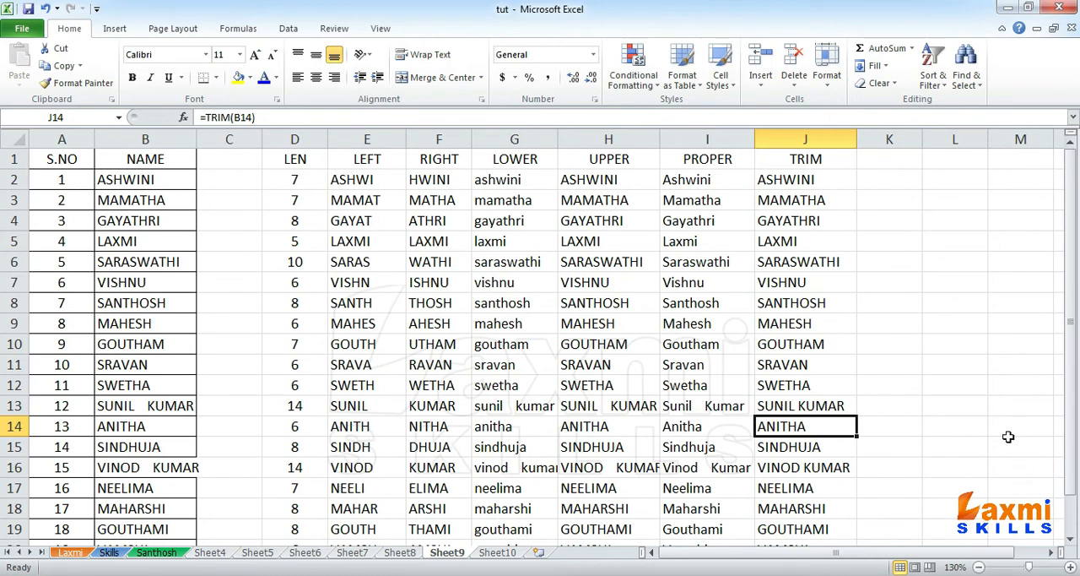
Step: Enter the heading EXACT in cell K1
click(1052, 552)
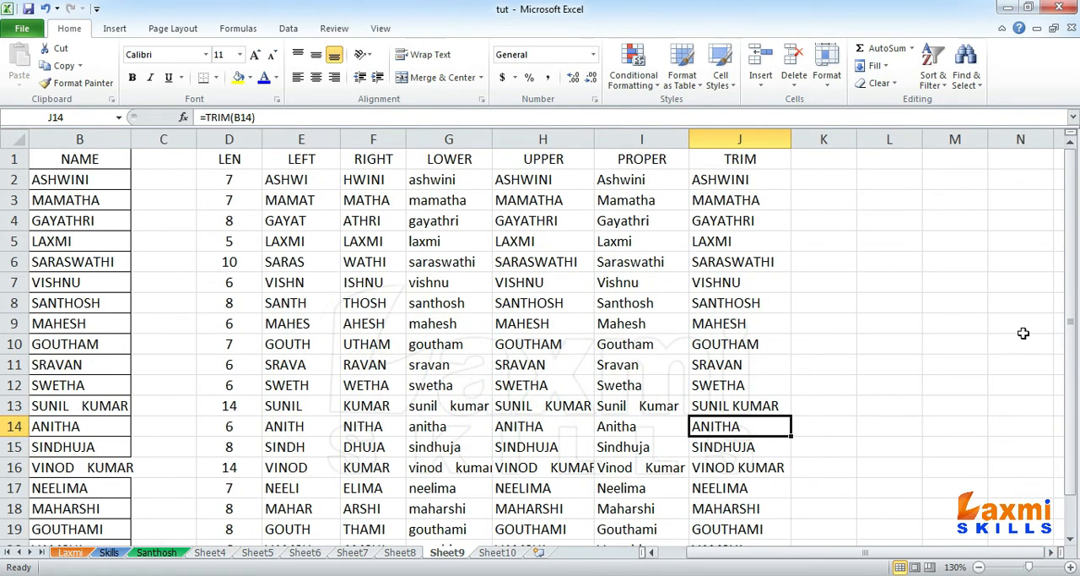
click(826, 165)
text(EXACT)
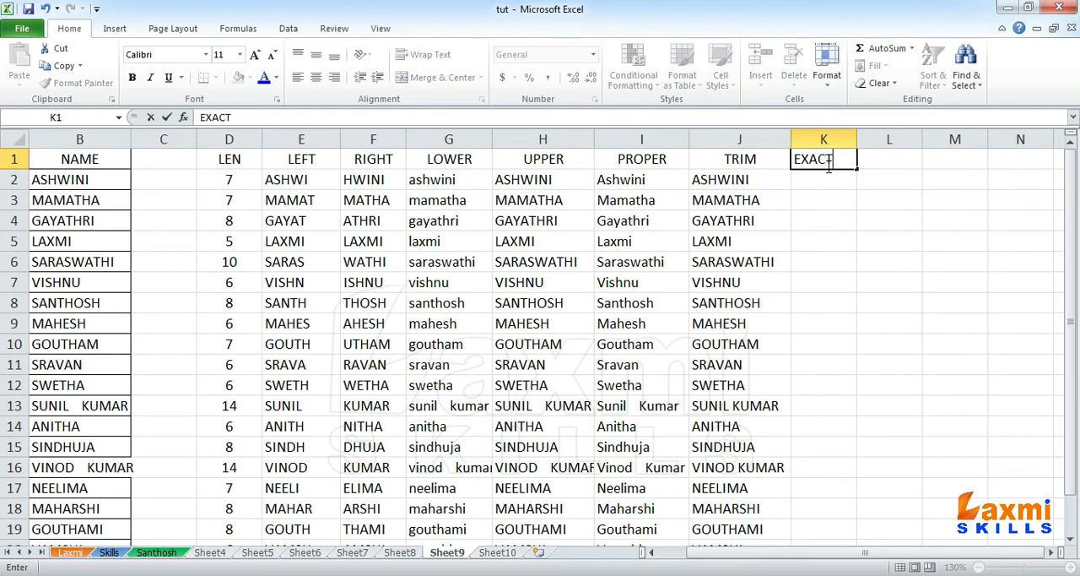
key(Return)
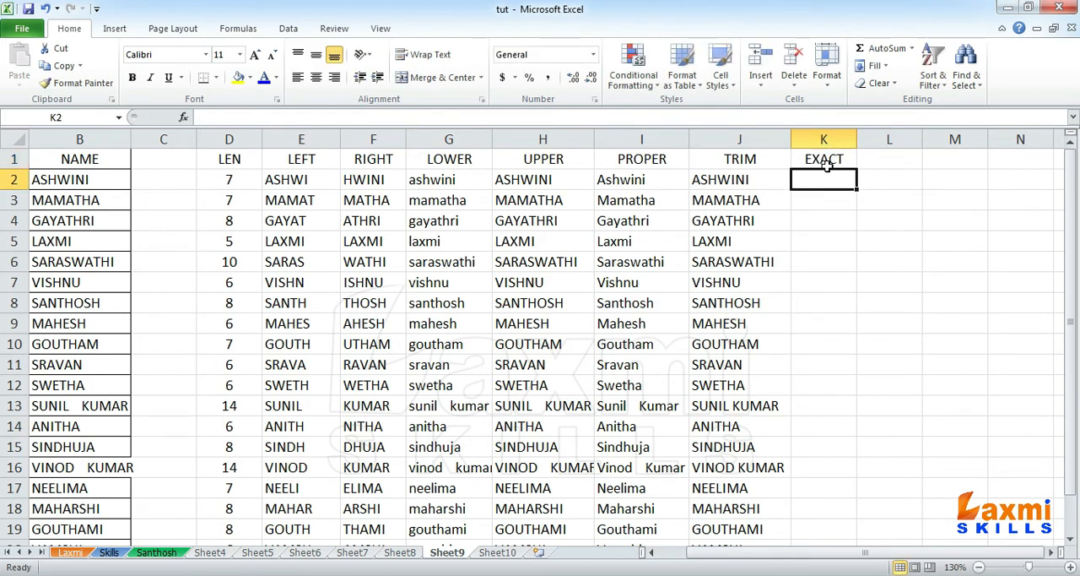
Step: Compare the original name in B2 with its LOWER, UPPER and TRIM versions in G2, H2 and J2
click(100, 183)
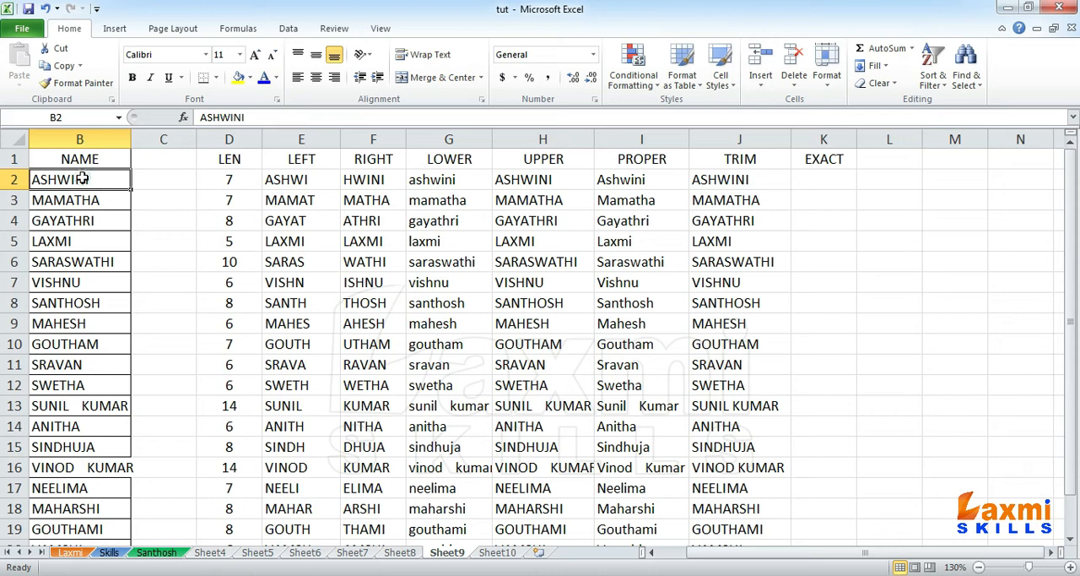
click(453, 180)
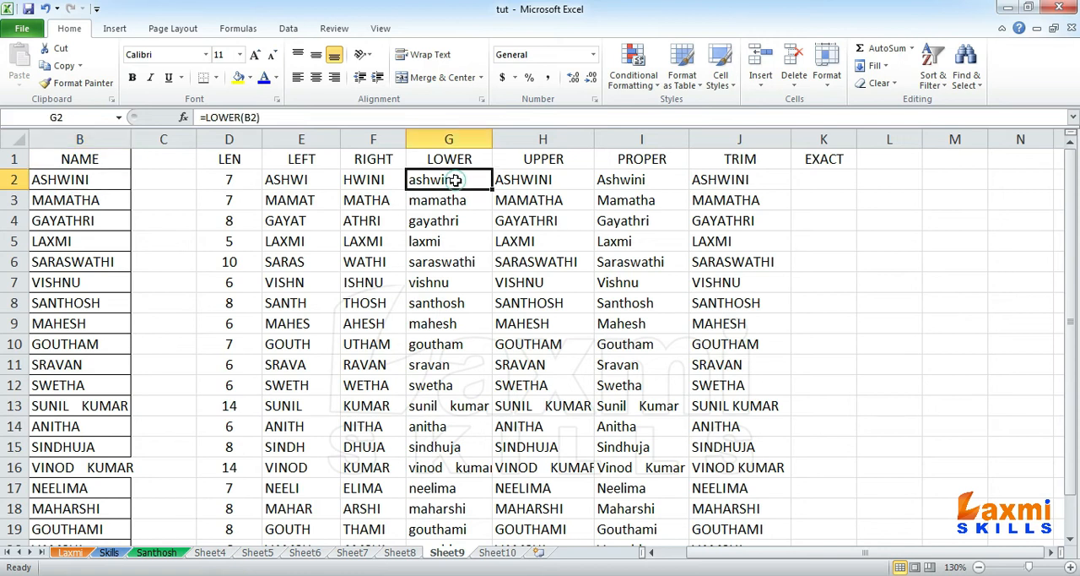
click(94, 178)
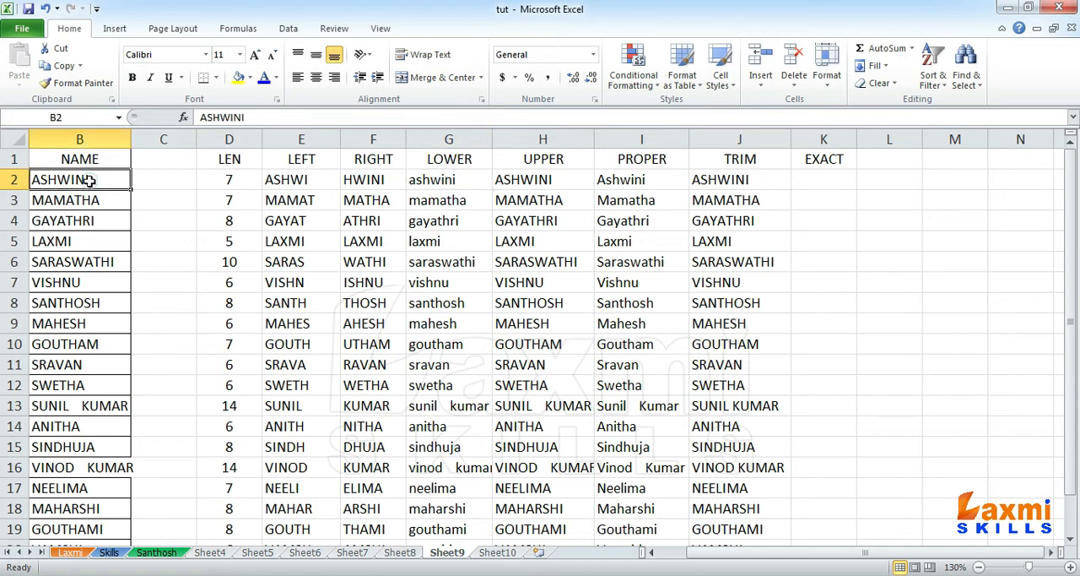
click(436, 181)
click(100, 181)
click(474, 177)
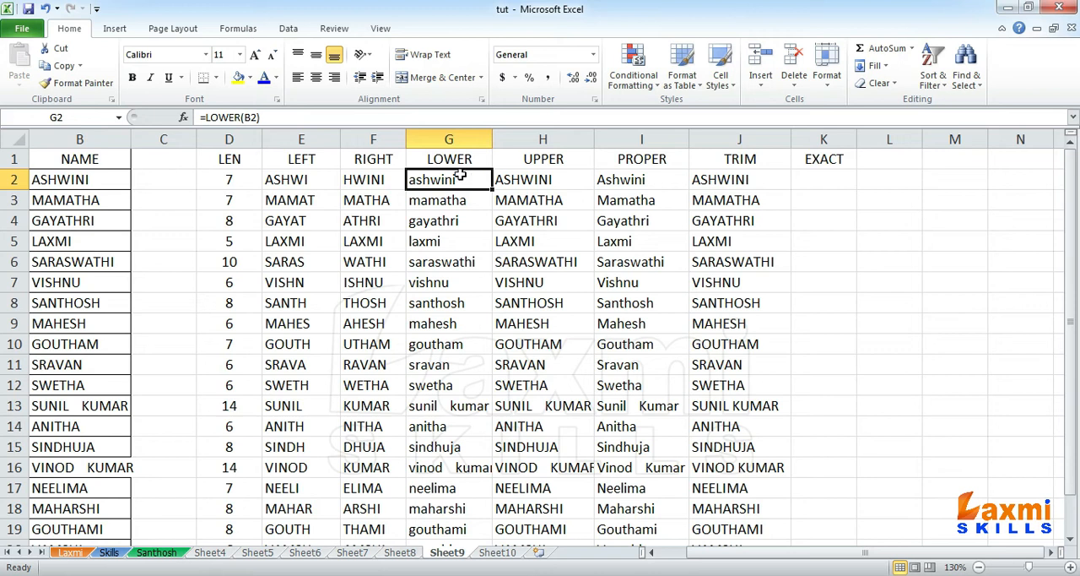
click(65, 183)
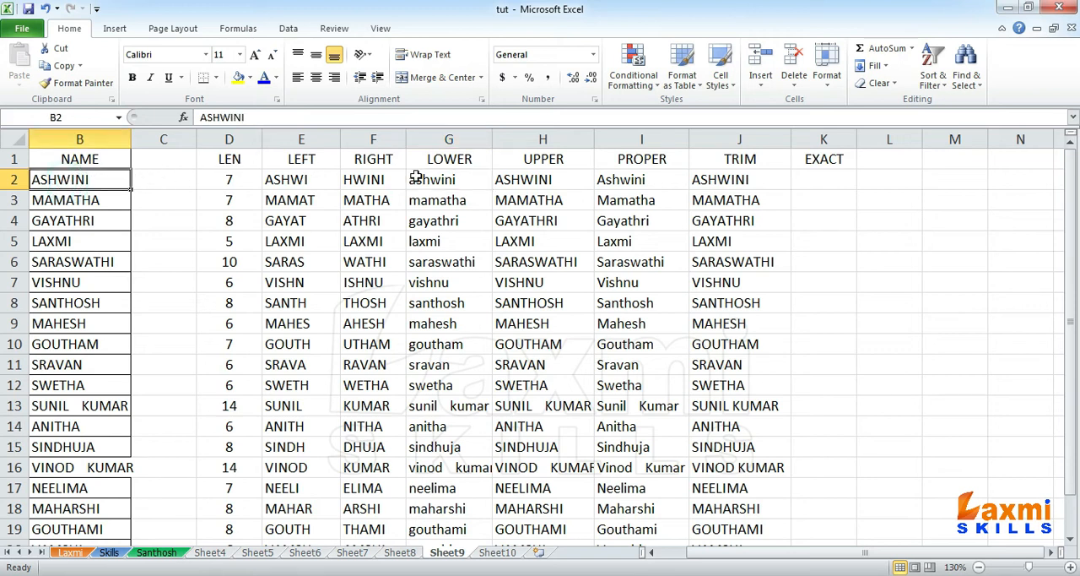
click(545, 176)
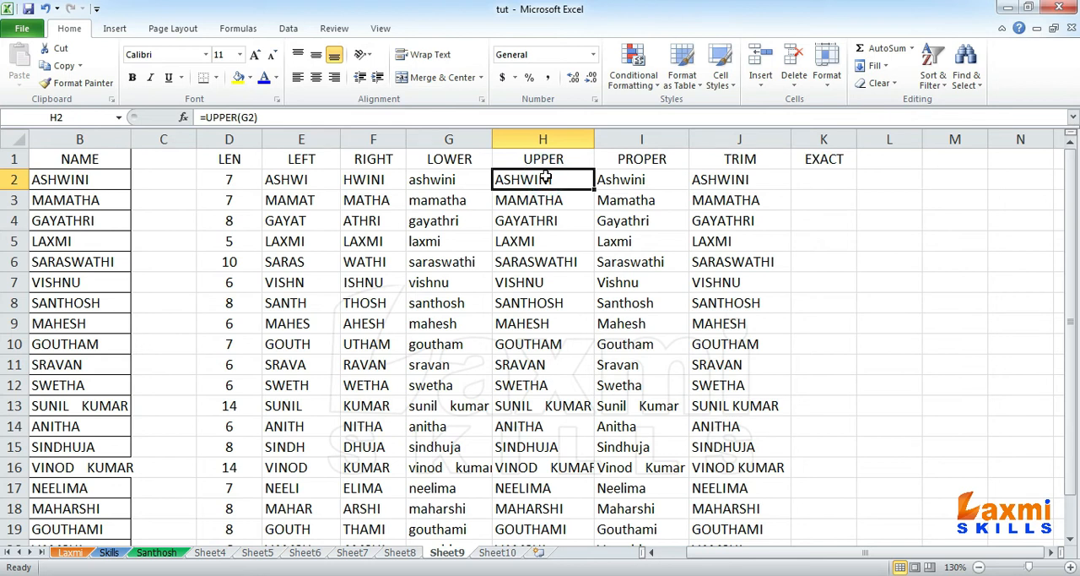
click(57, 180)
click(699, 179)
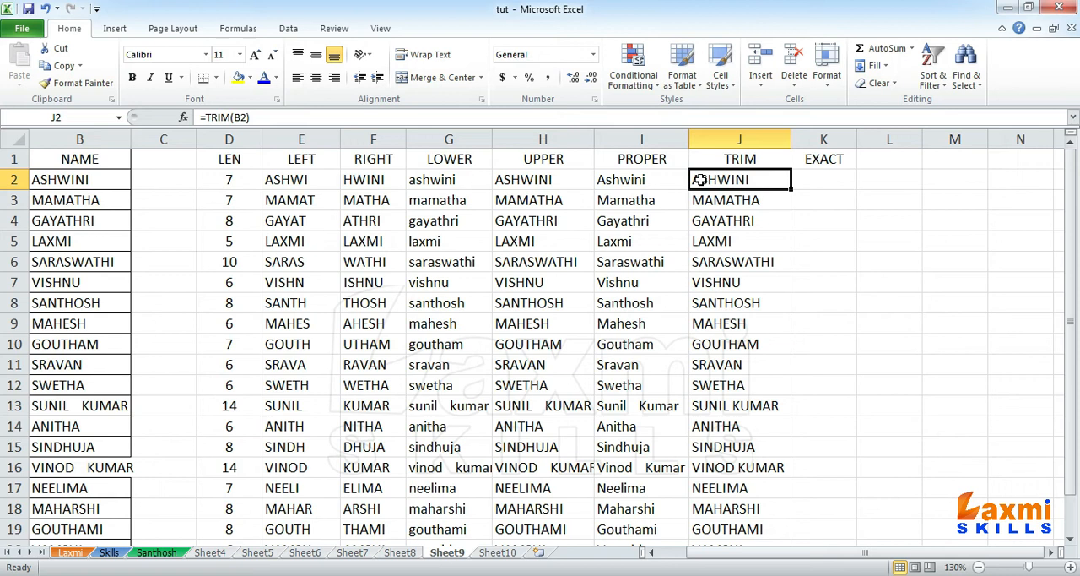
click(540, 178)
click(88, 174)
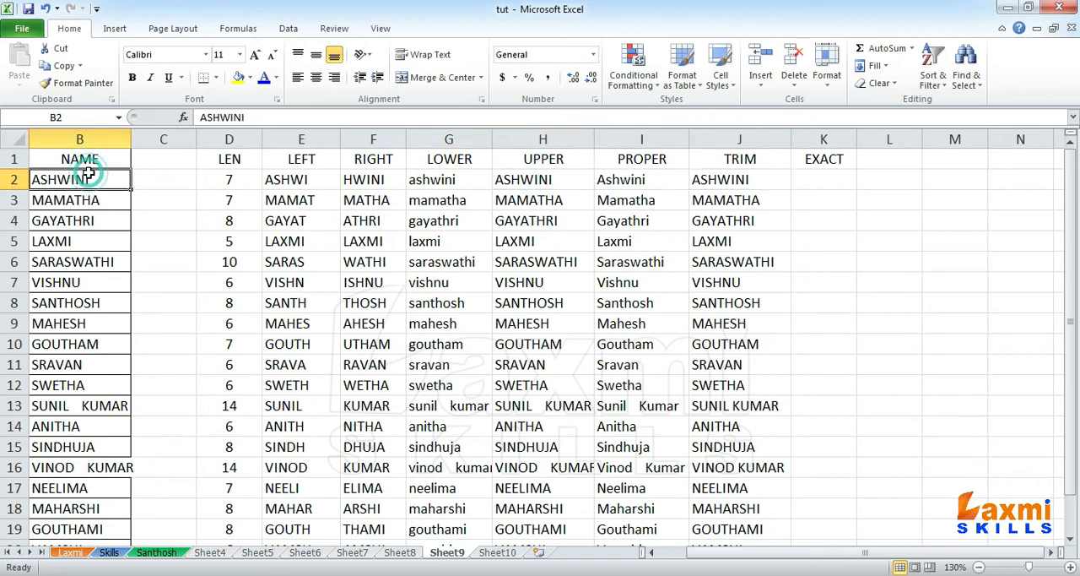
click(830, 179)
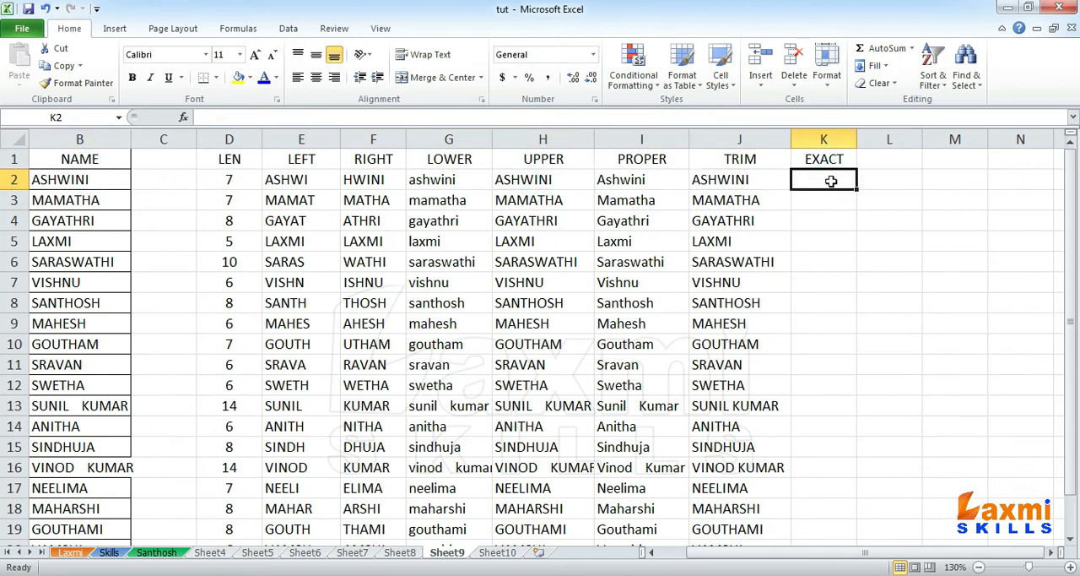
click(95, 180)
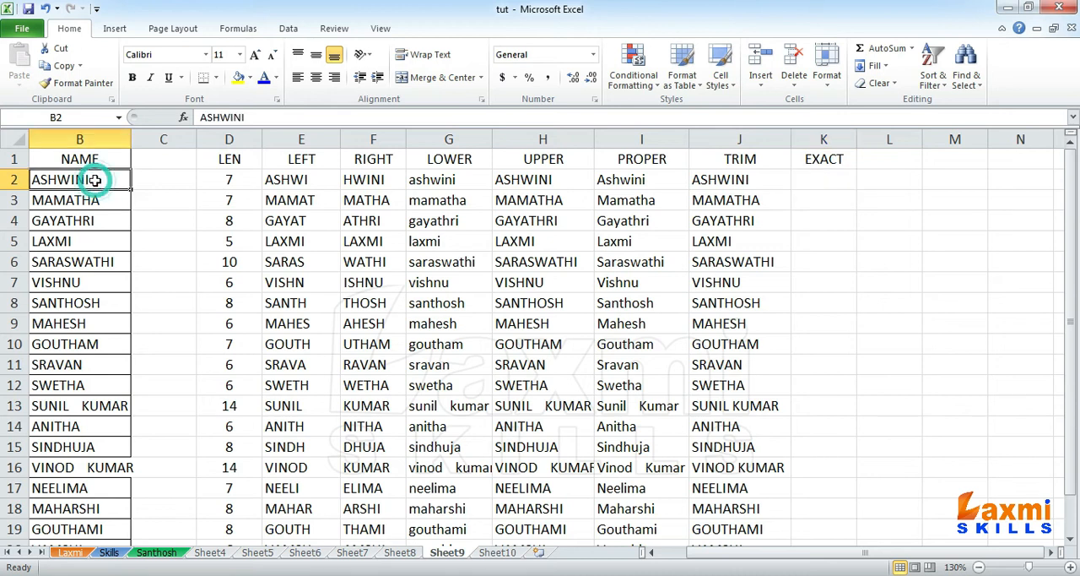
click(466, 180)
Step: Compare the first name with its lowercase version using =EXACT(B2,G2) in cell K2
click(819, 182)
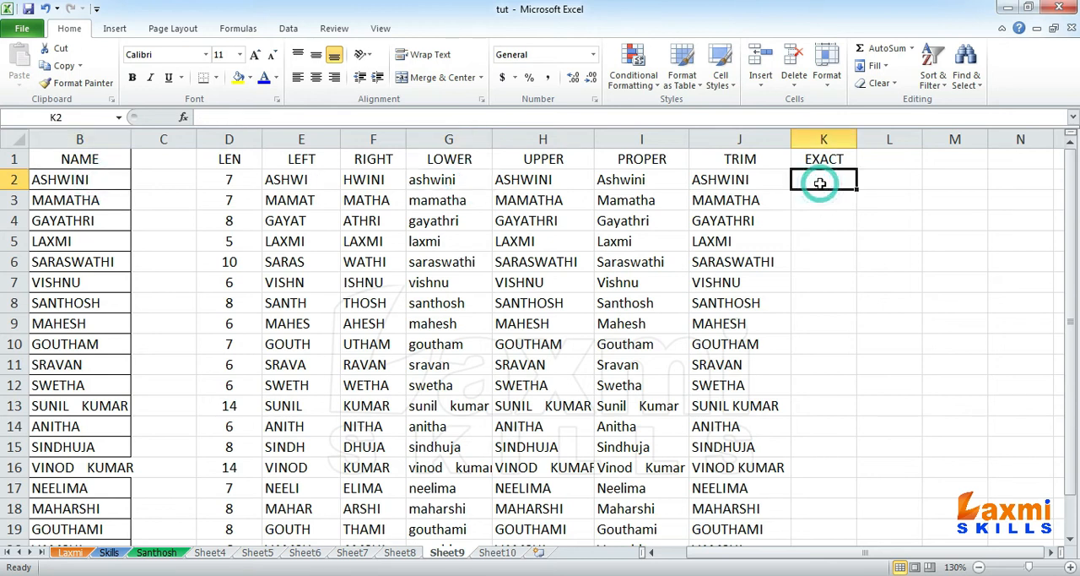
text(=EXA)
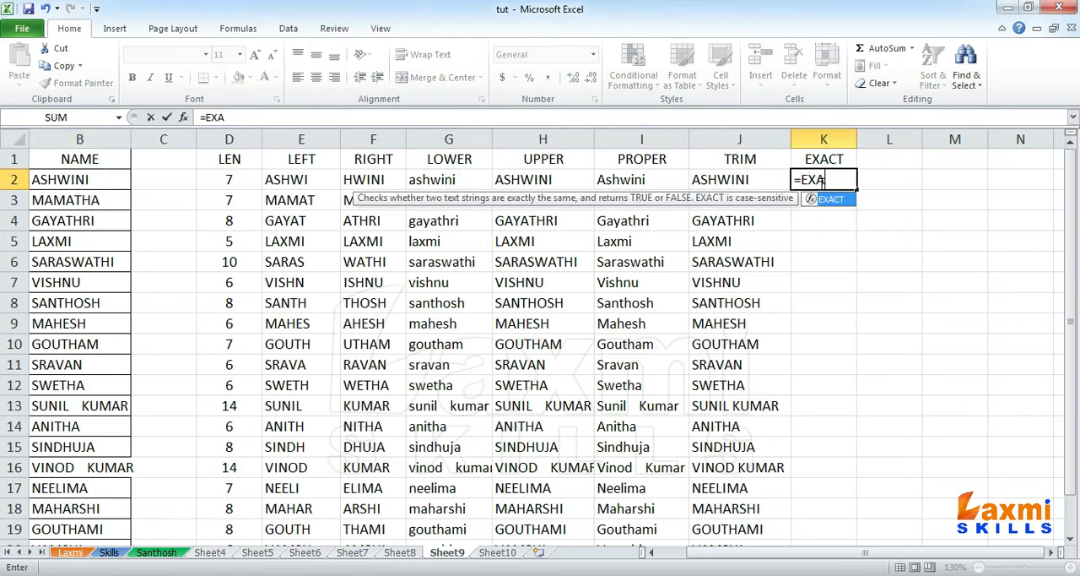
text(CT()
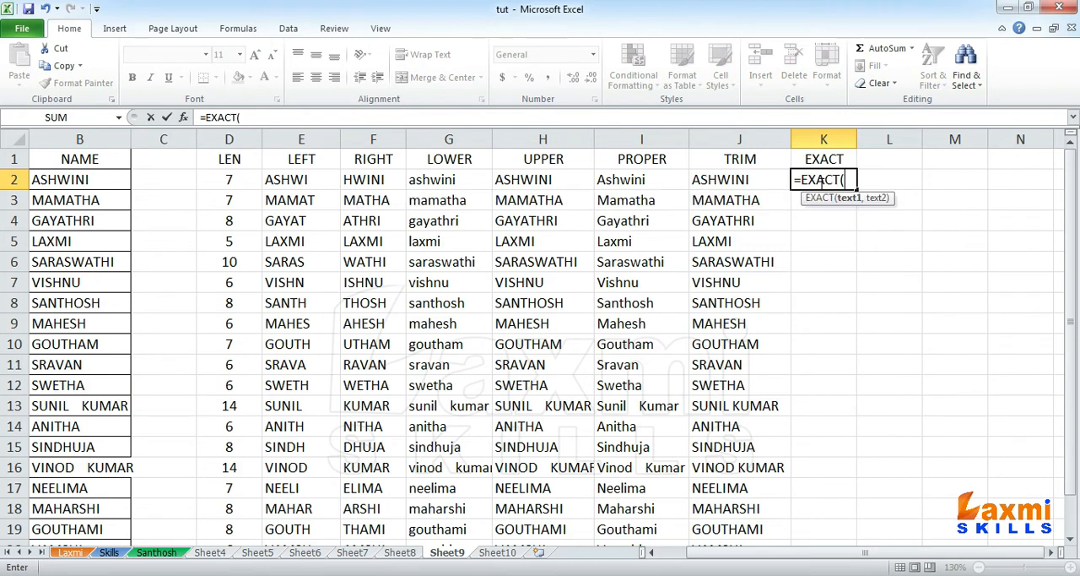
click(72, 179)
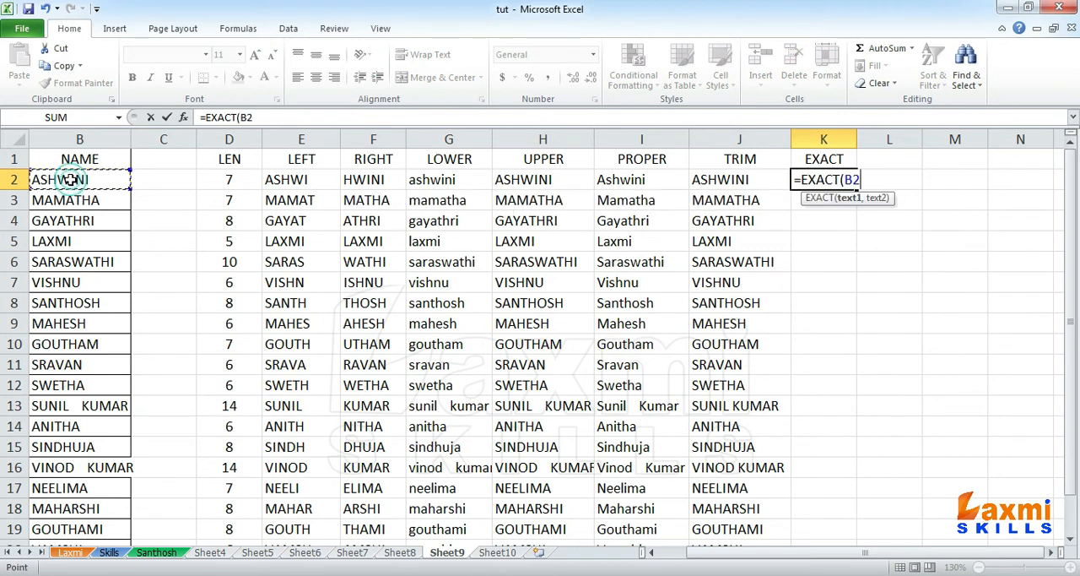
text(,)
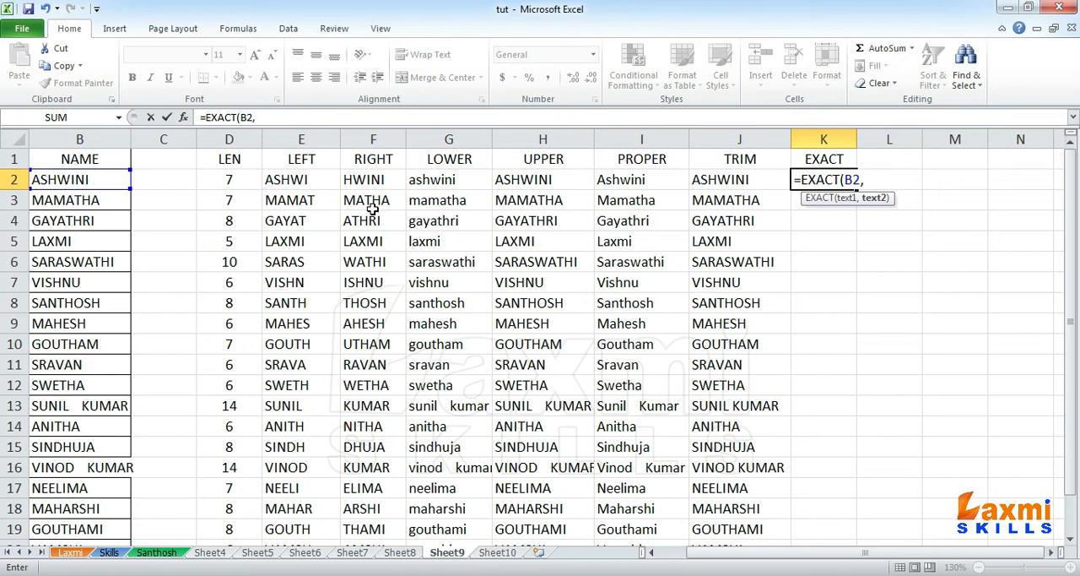
click(422, 180)
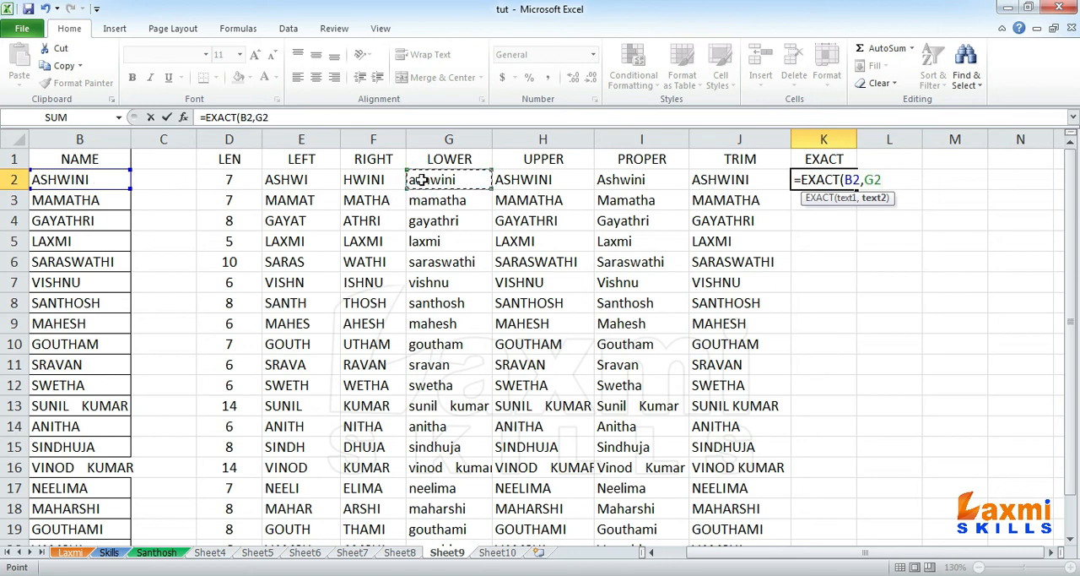
text())
key(Return)
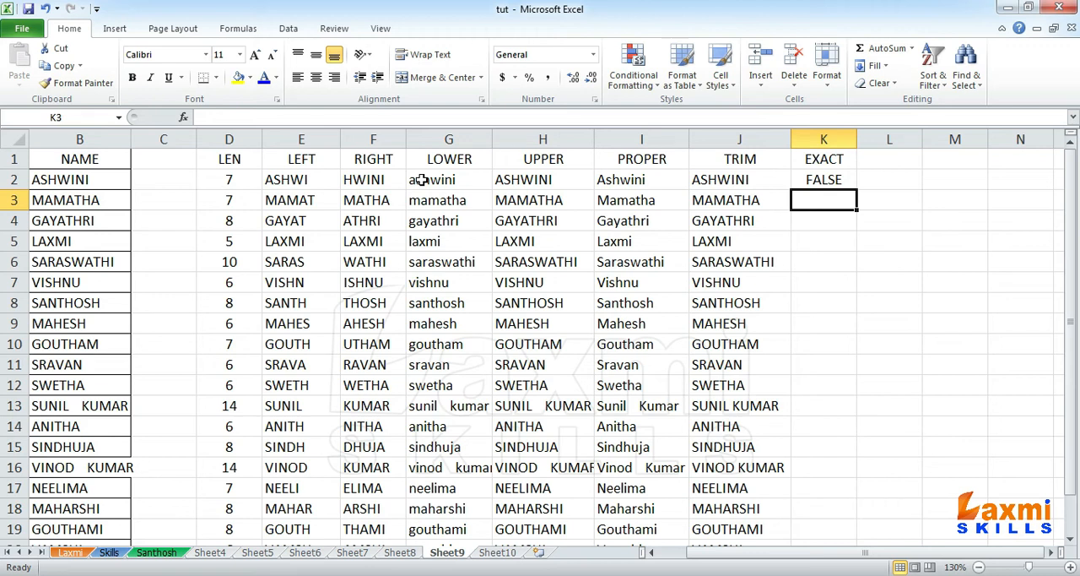
key(Up)
click(93, 179)
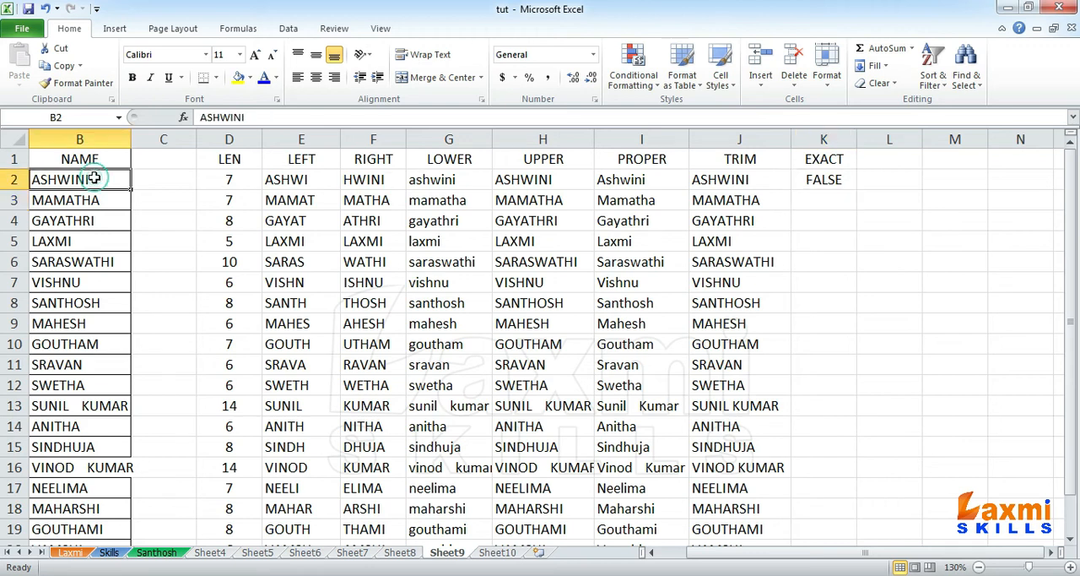
click(435, 180)
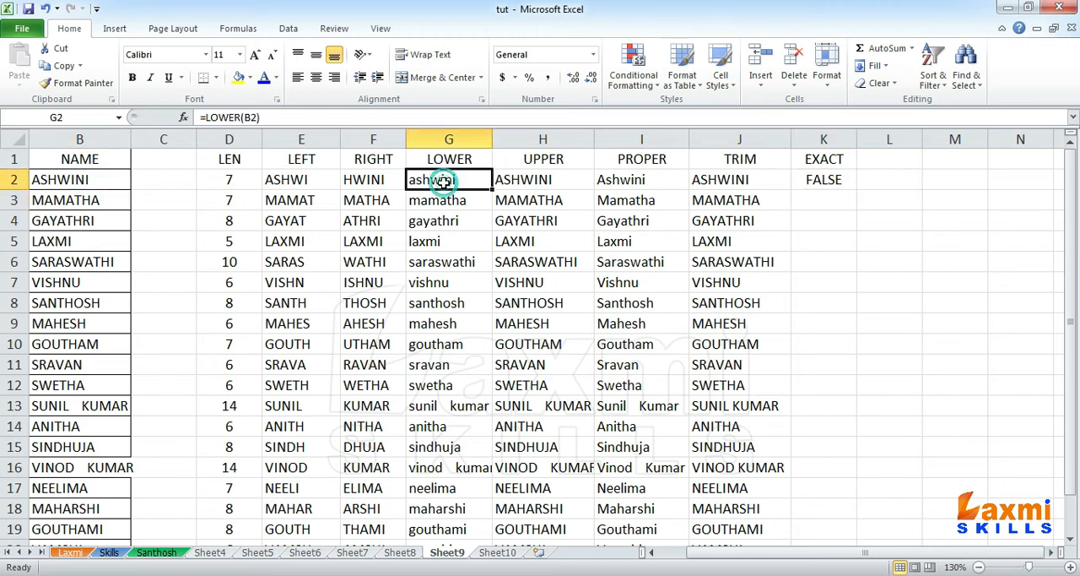
Step: Change the formula in K2 to =EXACT(B2,H2) so the name is compared with its uppercase version
click(834, 184)
key(F2)
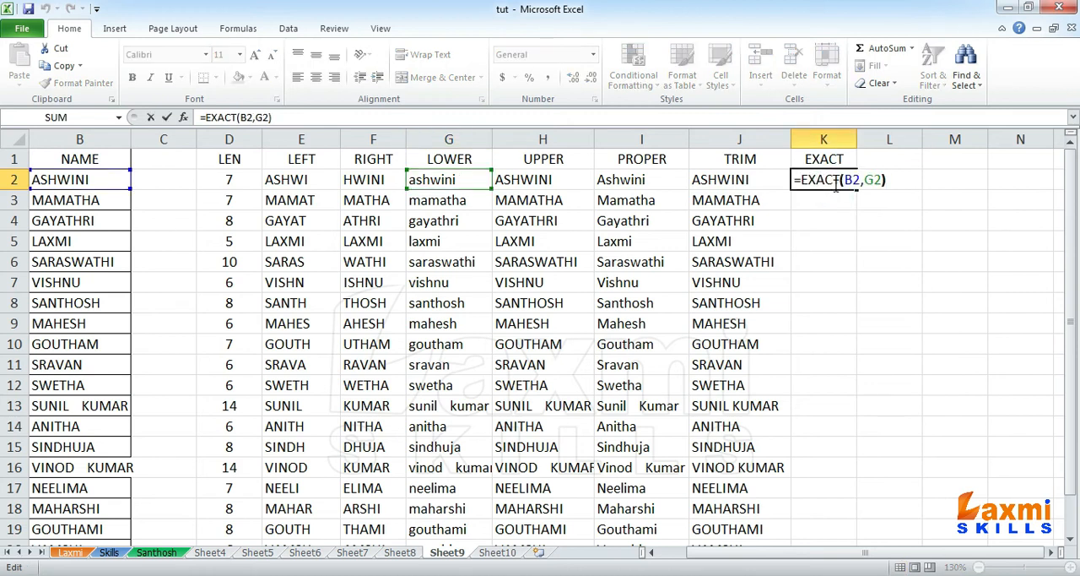
key(Left)
key(BackSpace)
key(BackSpace)
text(H2)
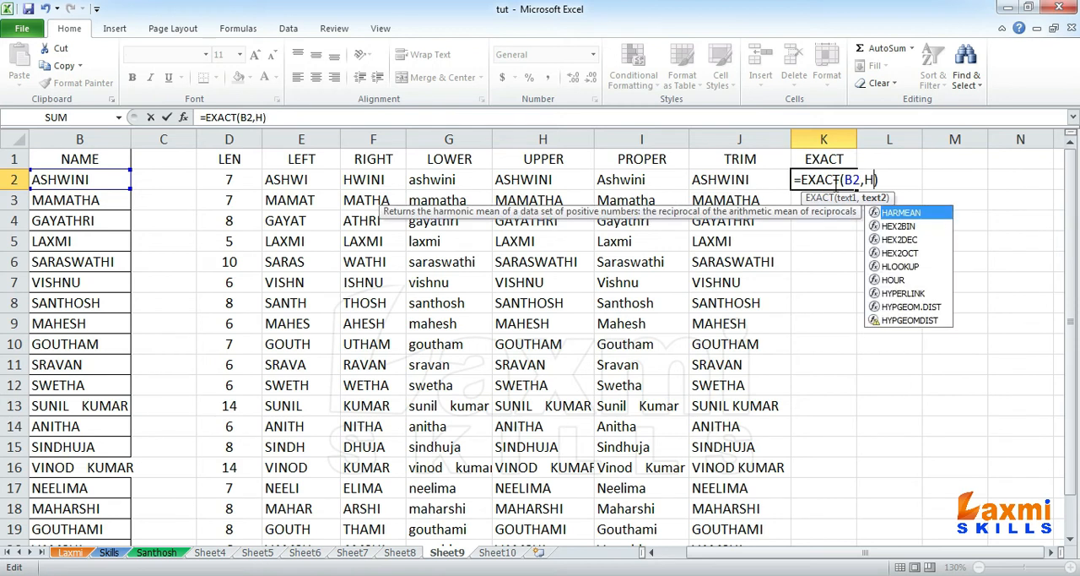
key(Return)
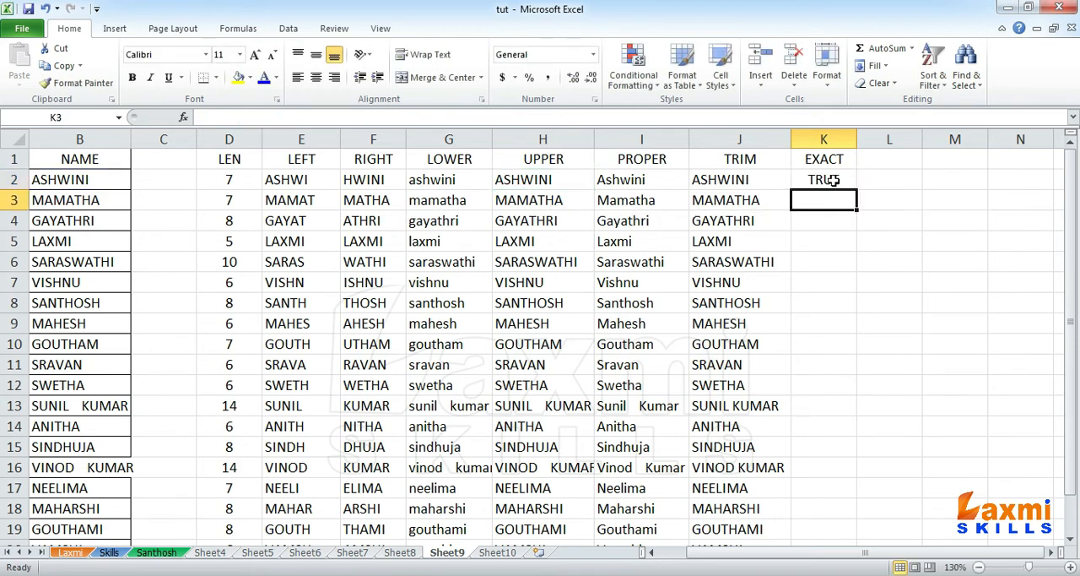
Step: Fill the EXACT formula from K2 down to K21
click(833, 184)
click(548, 177)
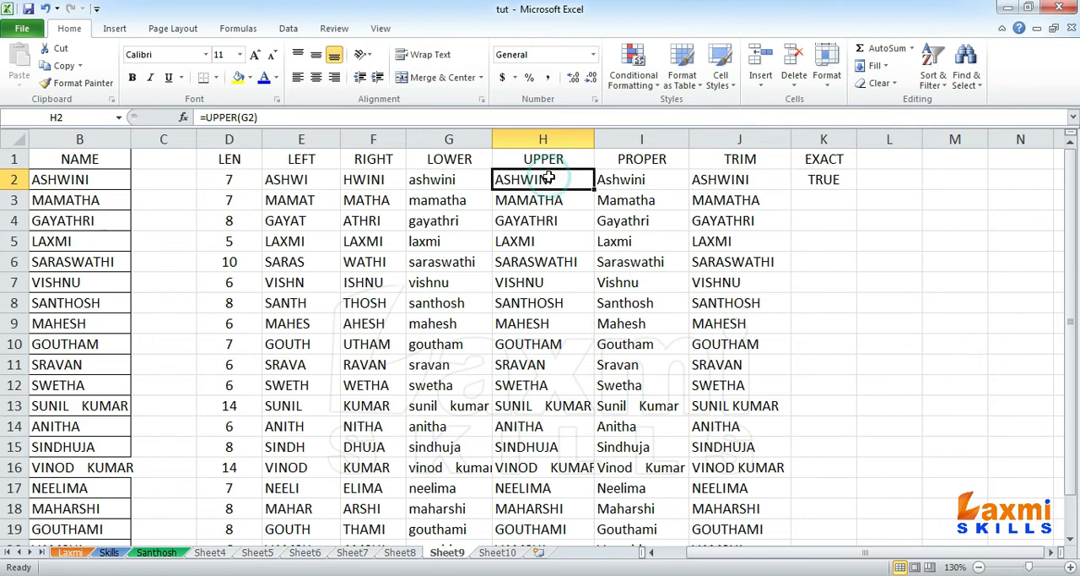
click(811, 189)
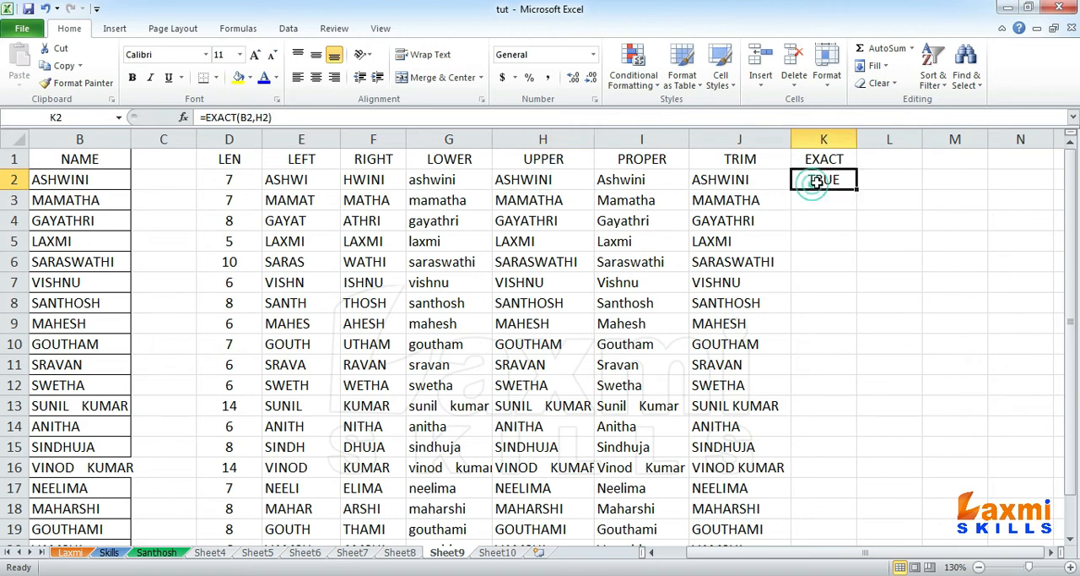
drag(857, 190, 834, 516)
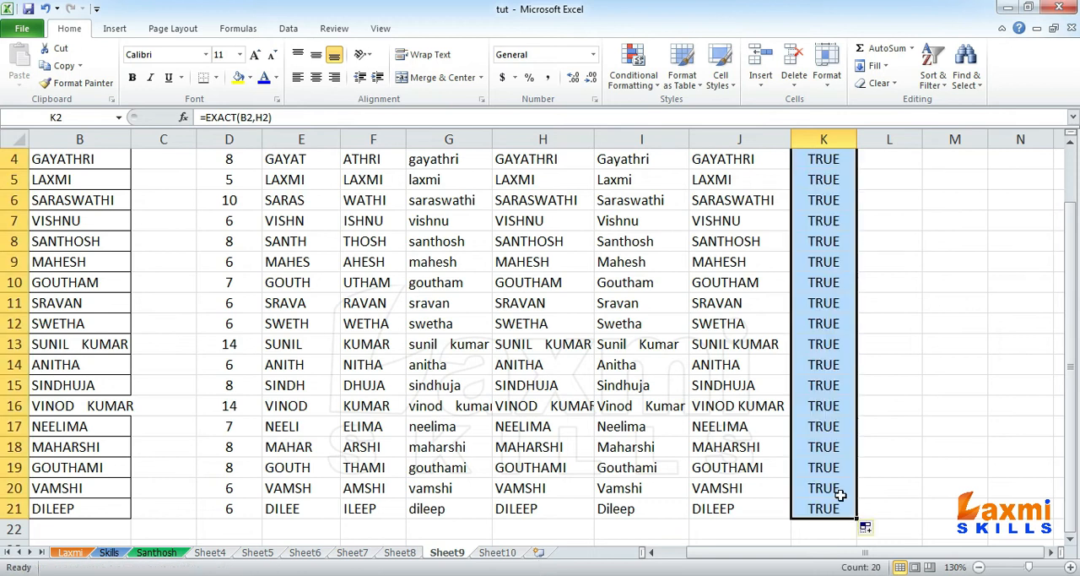
scroll(844, 418, up, 1)
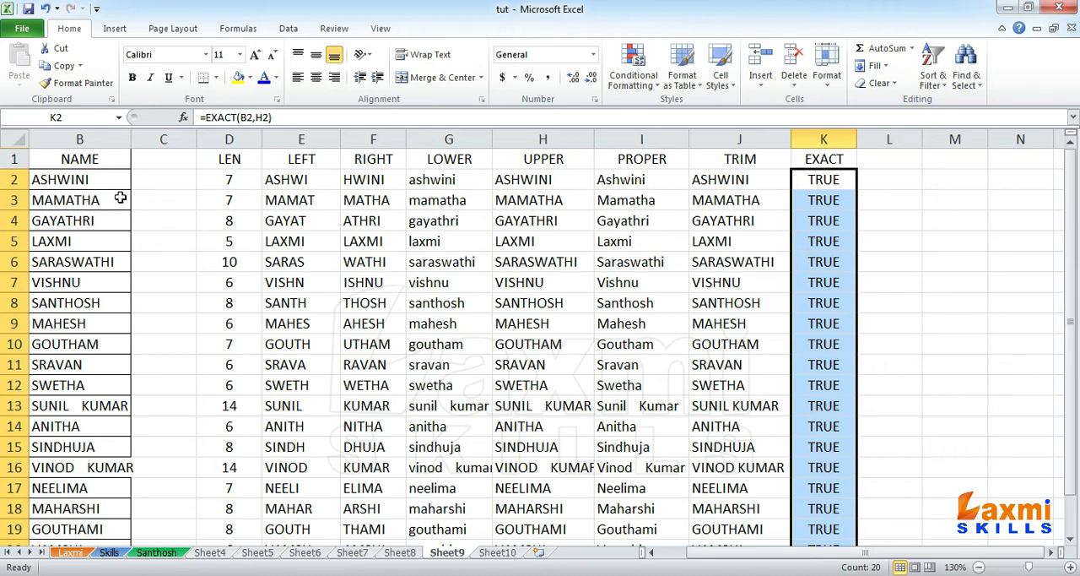
Step: Widen the empty column C and auto-fit the width of column B
drag(197, 139, 250, 135)
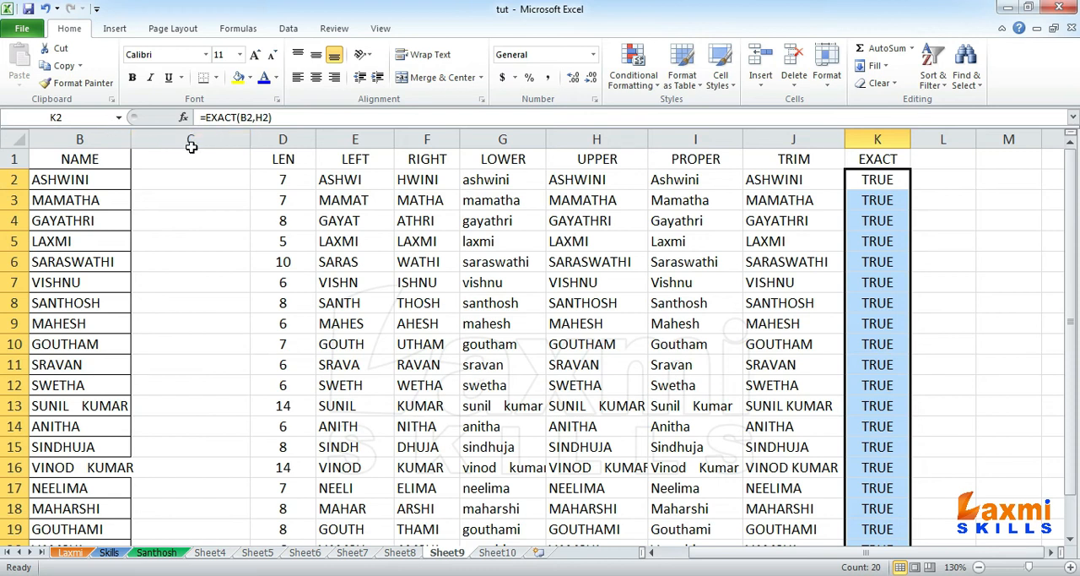
double_click(131, 138)
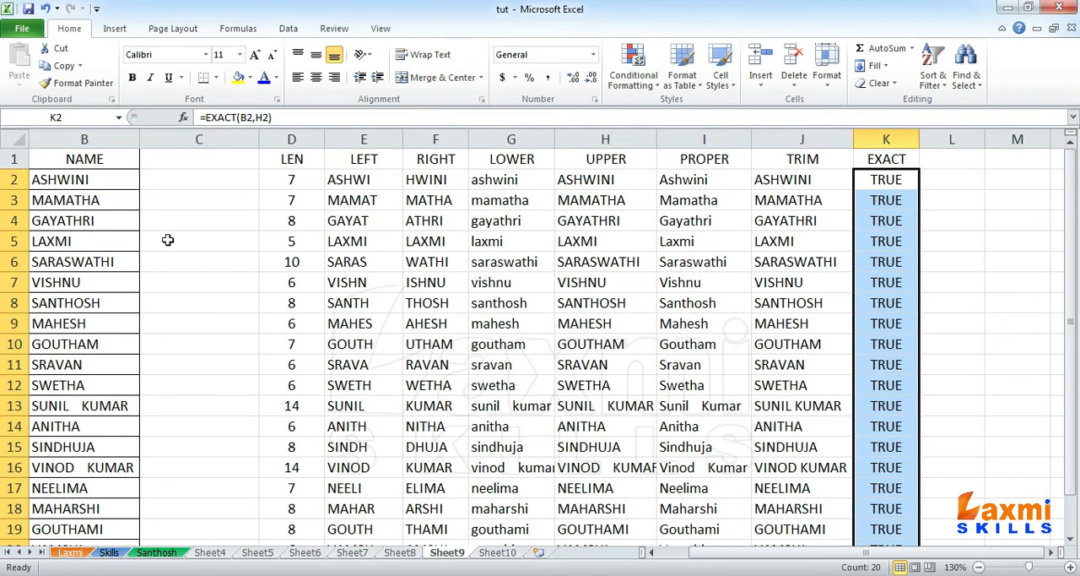
drag(258, 137, 270, 137)
Step: Remove the surplus spaces between the two words of the name in cell B13, leaving a single space
double_click(74, 405)
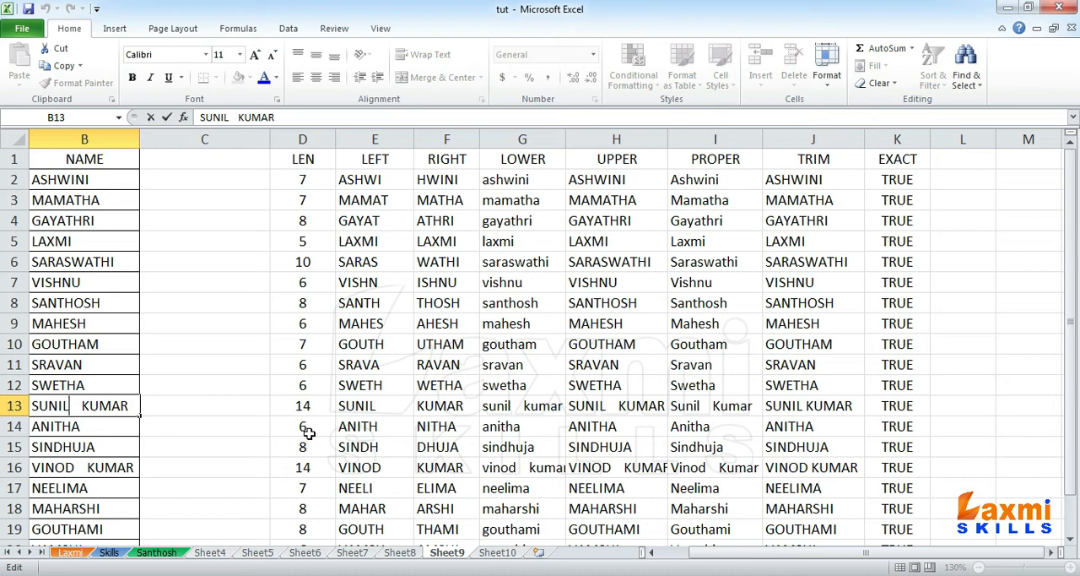
key(Delete)
key(Delete)
key(Delete)
key(Delete)
key(Return)
Step: Reduce the gap between the two words of the name in cell B16 to a single space
key(Down)
key(Down)
key(F2)
key(ctrl+Left)
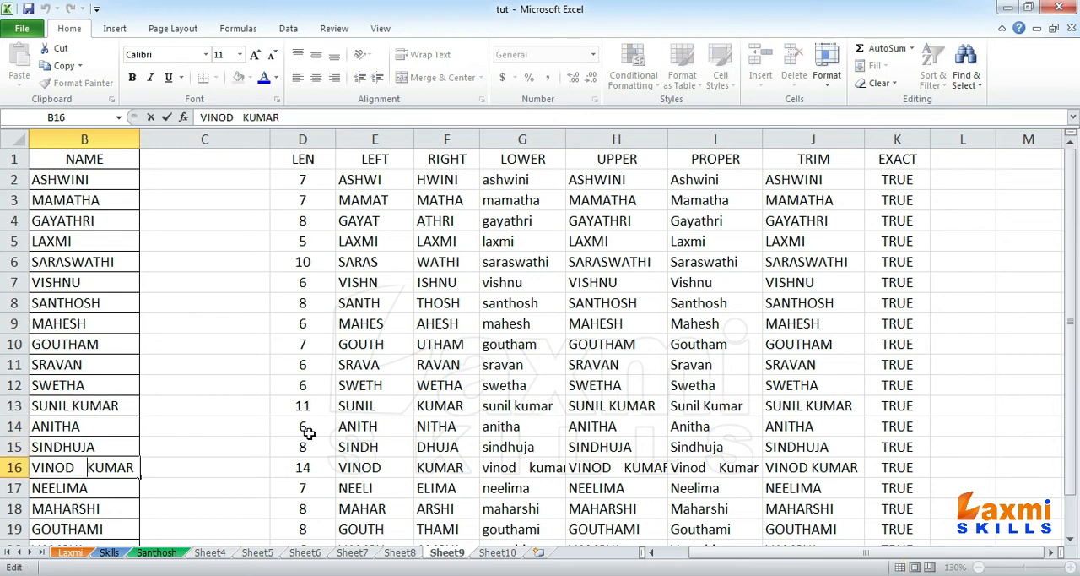
key(Left)
key(Left)
key(Left)
key(Delete)
key(Delete)
key(Delete)
key(Return)
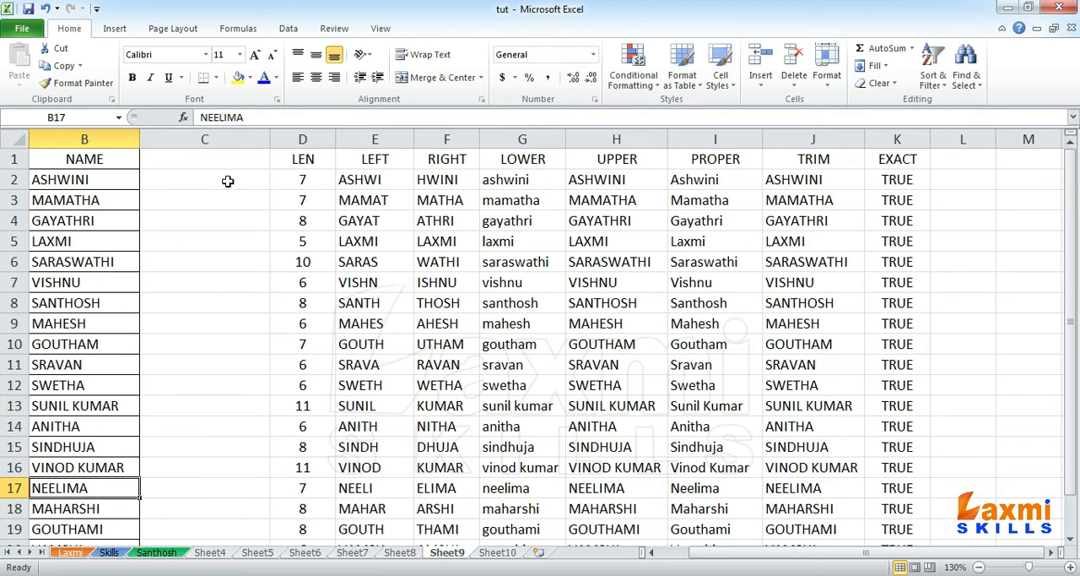
Step: Enter the heading SPOUSE in cell C1 and center it
click(212, 159)
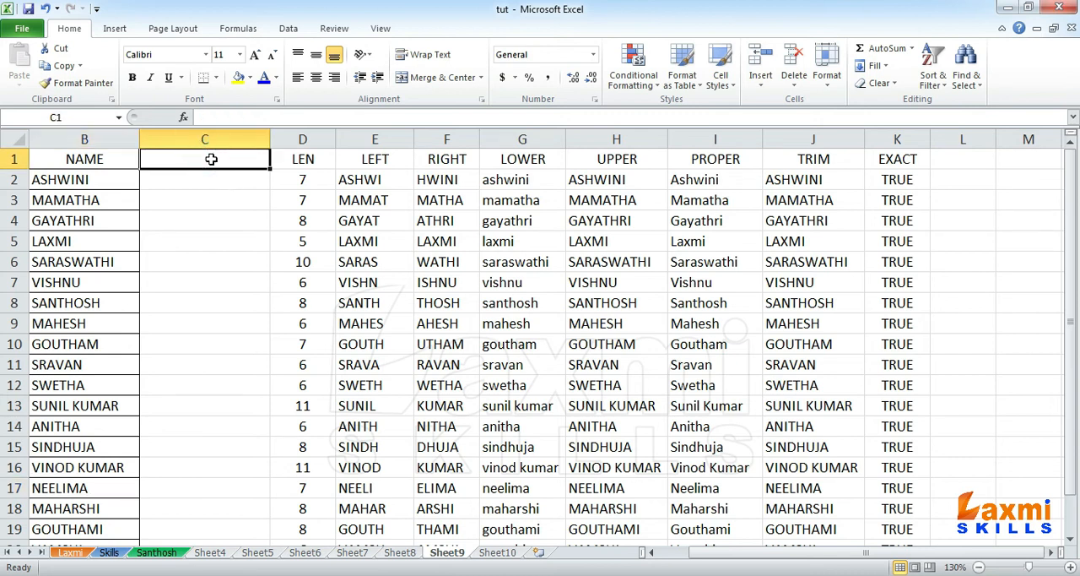
text(SPOUSE)
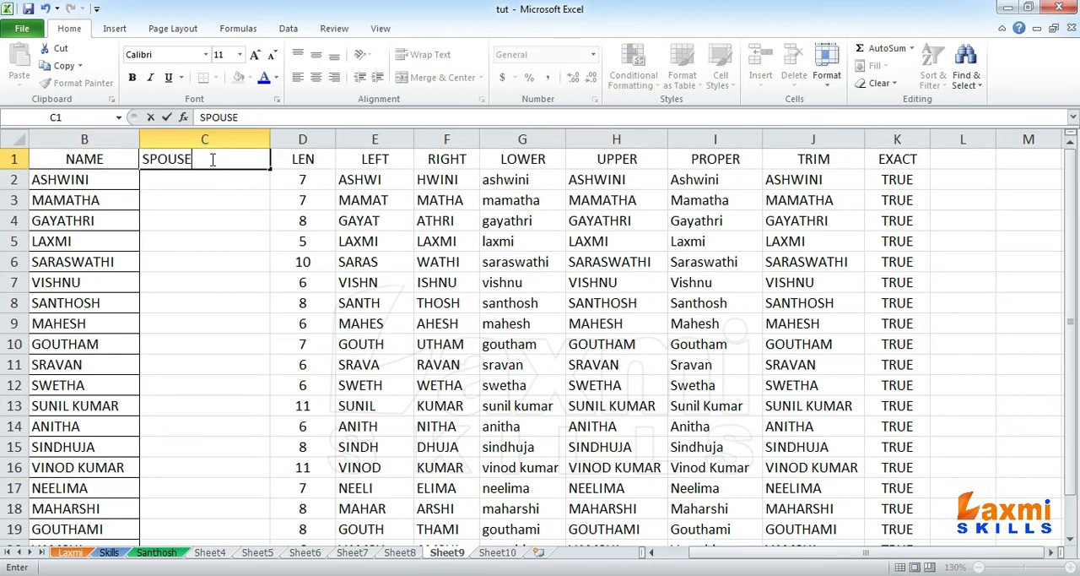
key(Return)
click(211, 159)
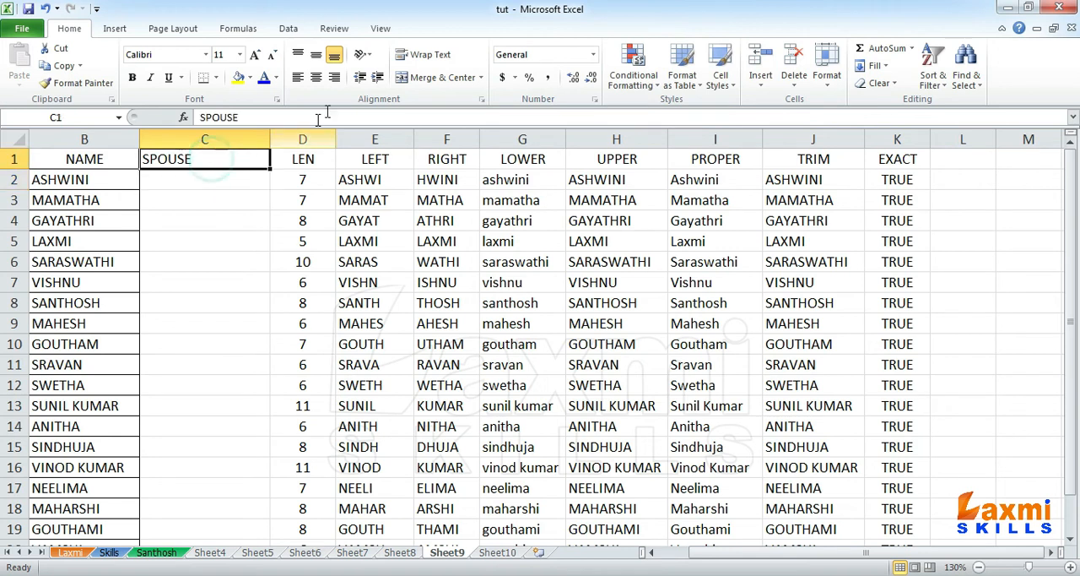
click(315, 77)
Step: Examine how the names in B2 and B8 pair with the SPOUSE cells C2 and C8
click(94, 179)
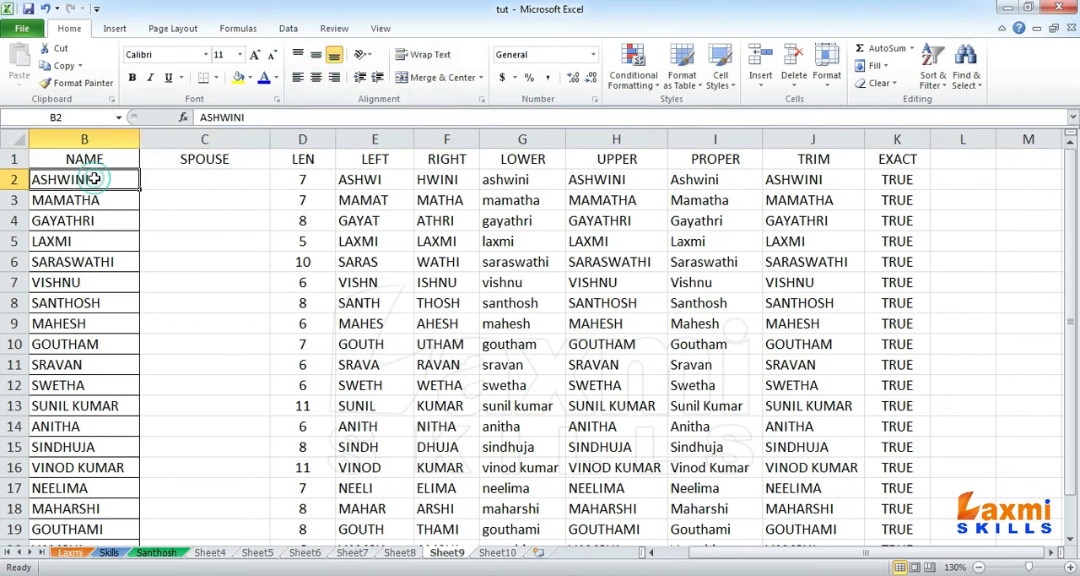
click(171, 177)
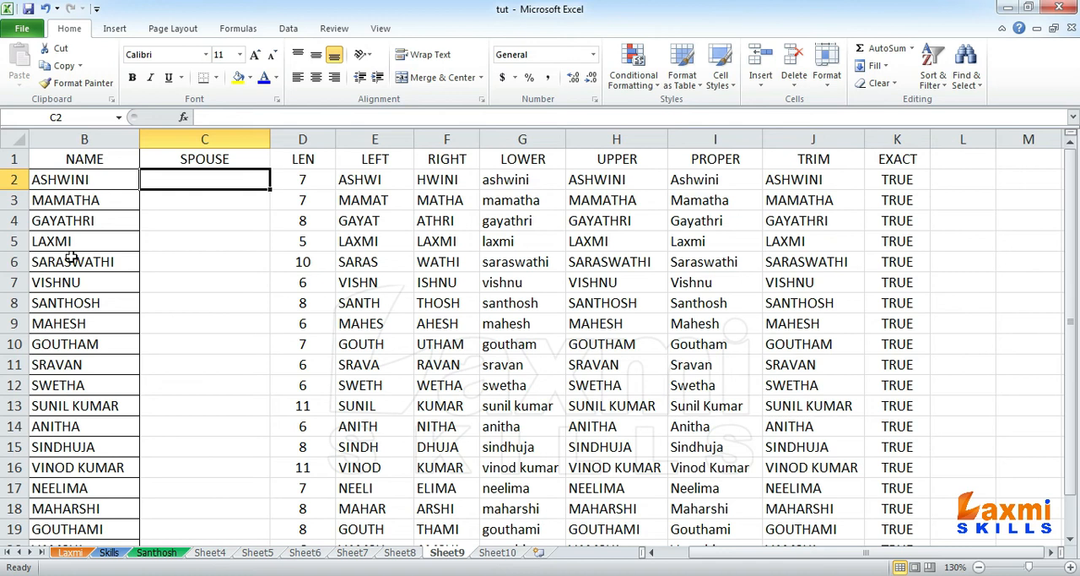
click(78, 179)
click(195, 179)
click(98, 309)
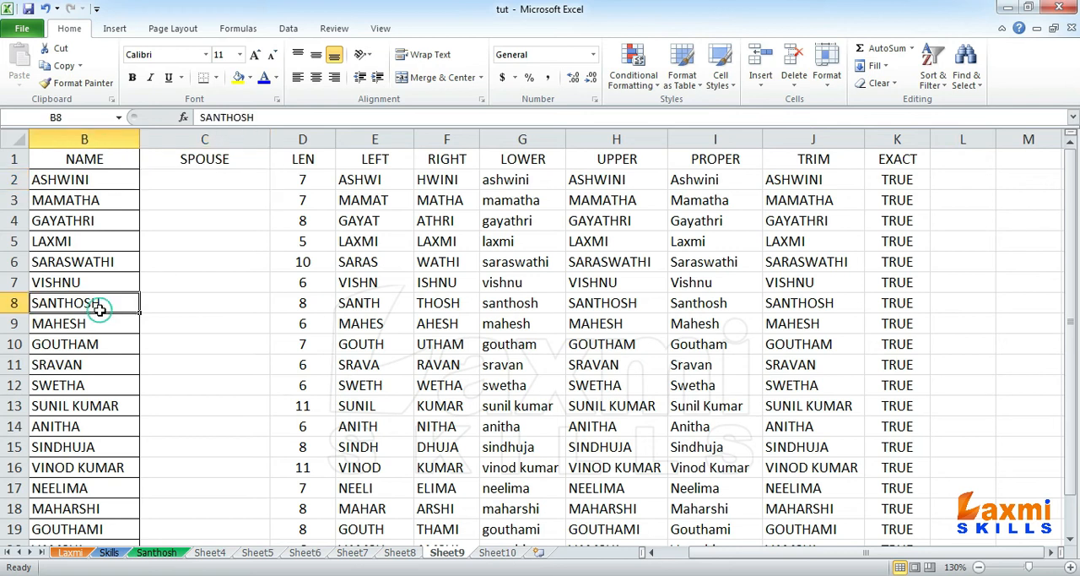
click(181, 302)
Step: Enter a one-word spouse name in each of cells C2 to C6 beside the first five names
click(193, 173)
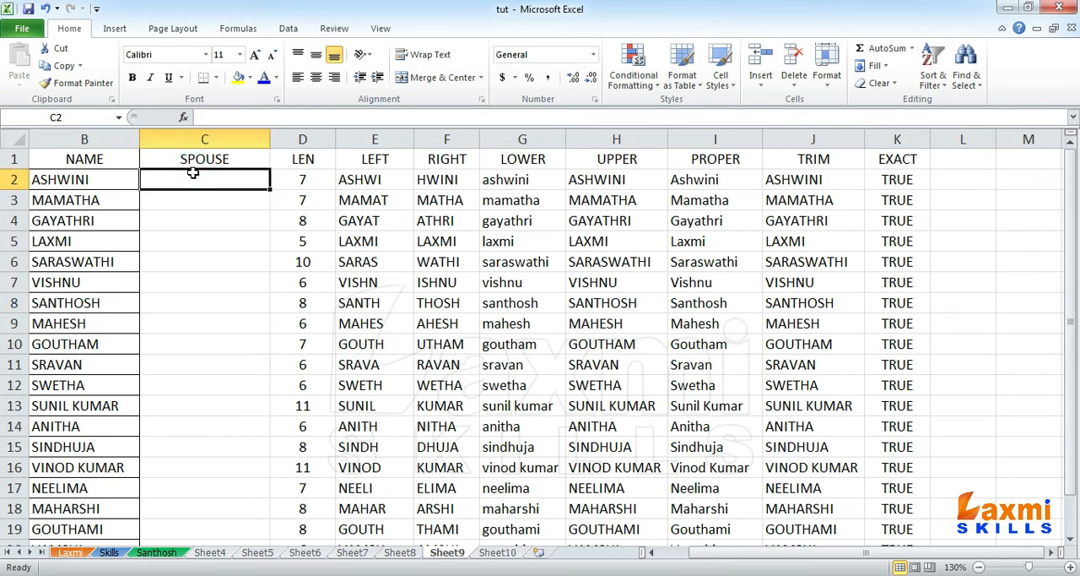
text(ARUN)
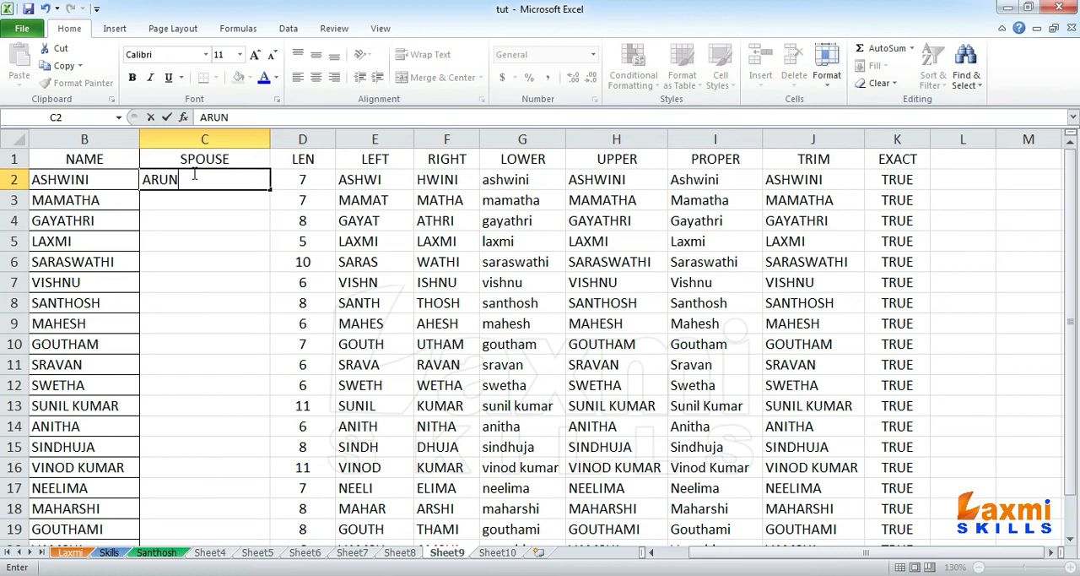
key(Return)
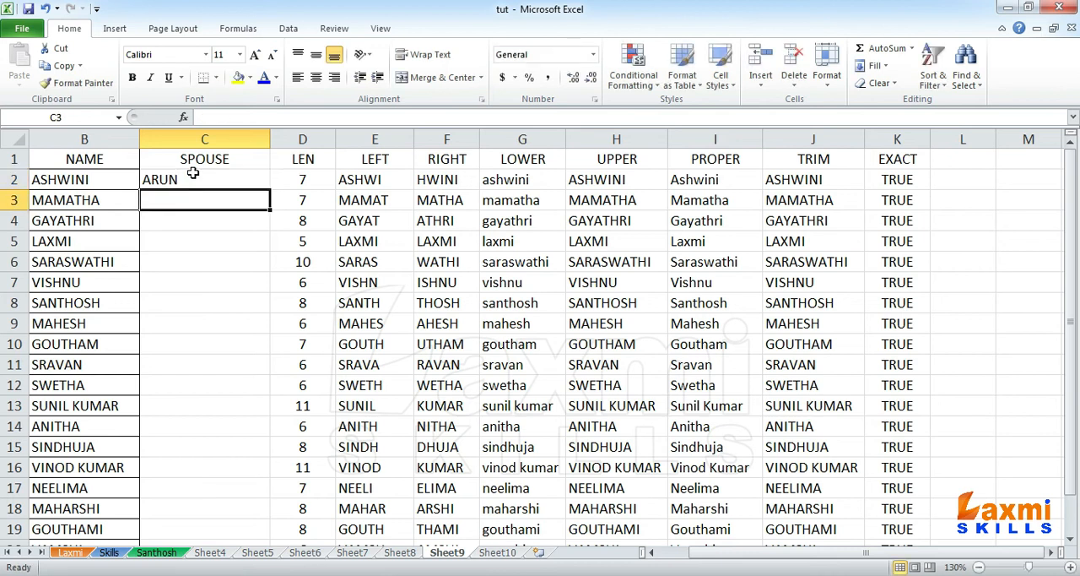
text(BHASKAR)
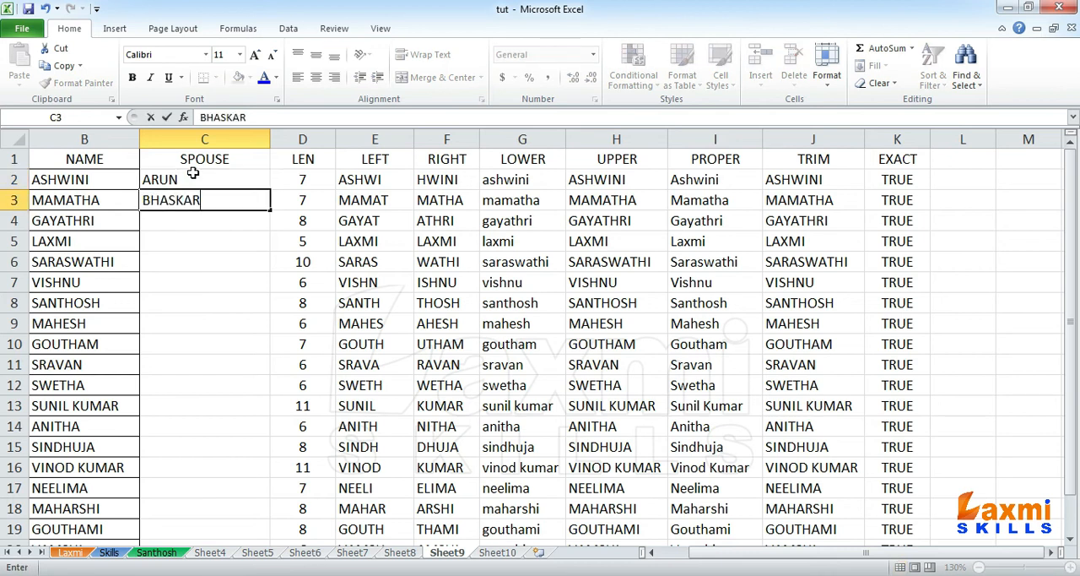
key(Return)
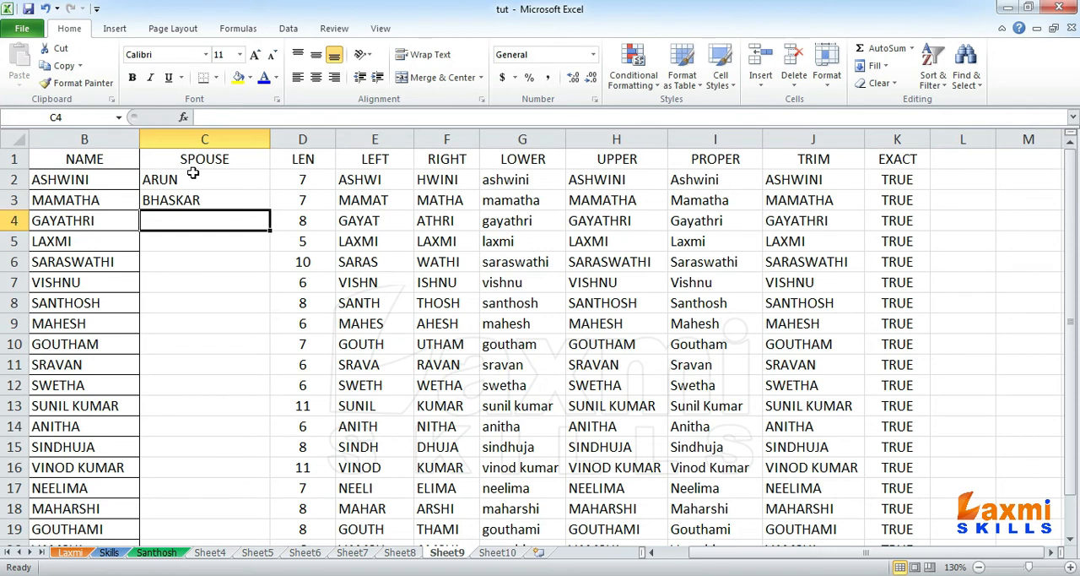
text(HARISH)
key(Return)
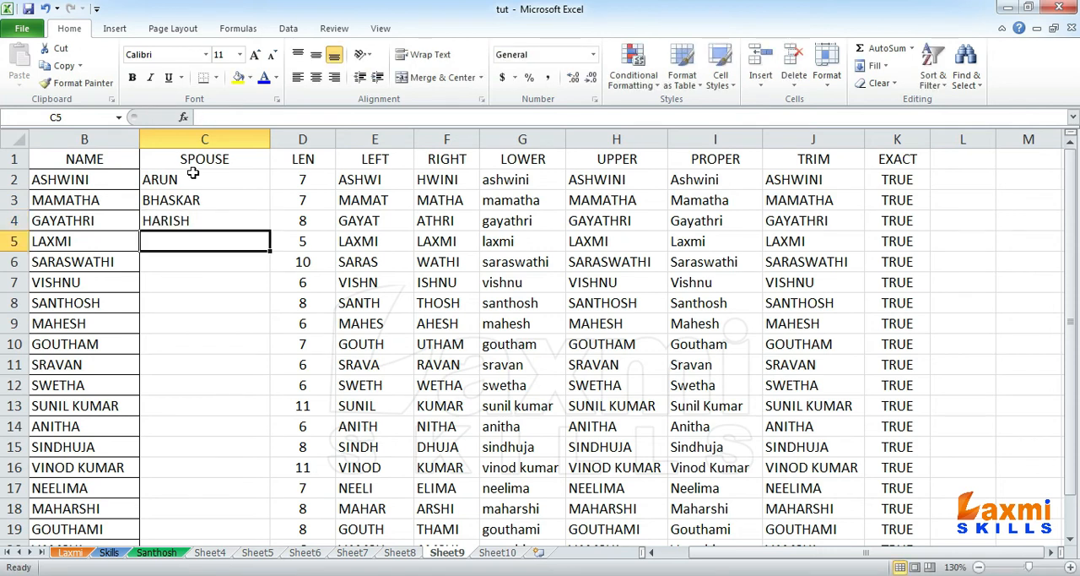
text(MAHESH)
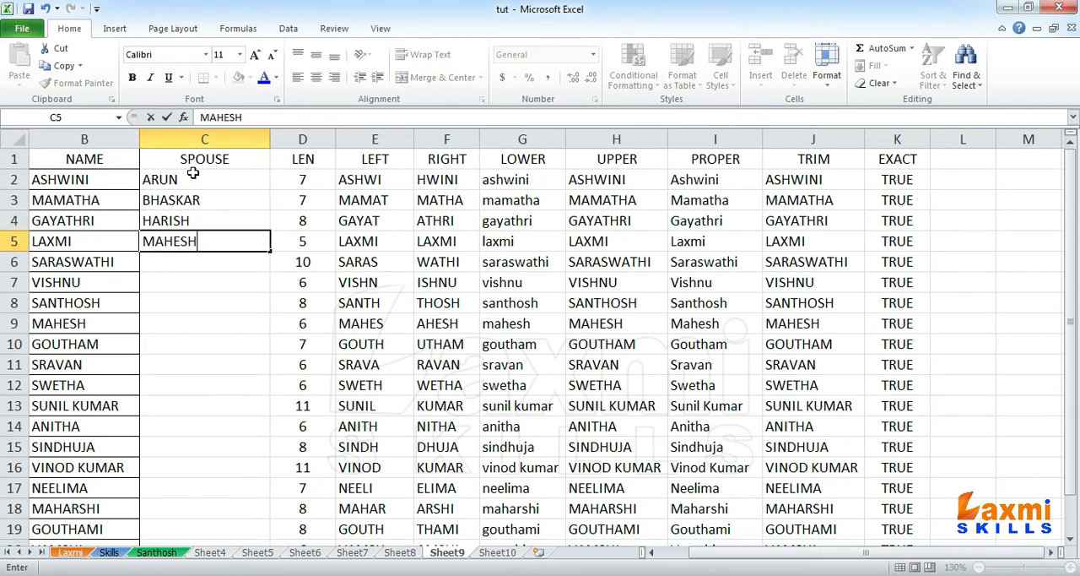
key(Return)
text(GANESH)
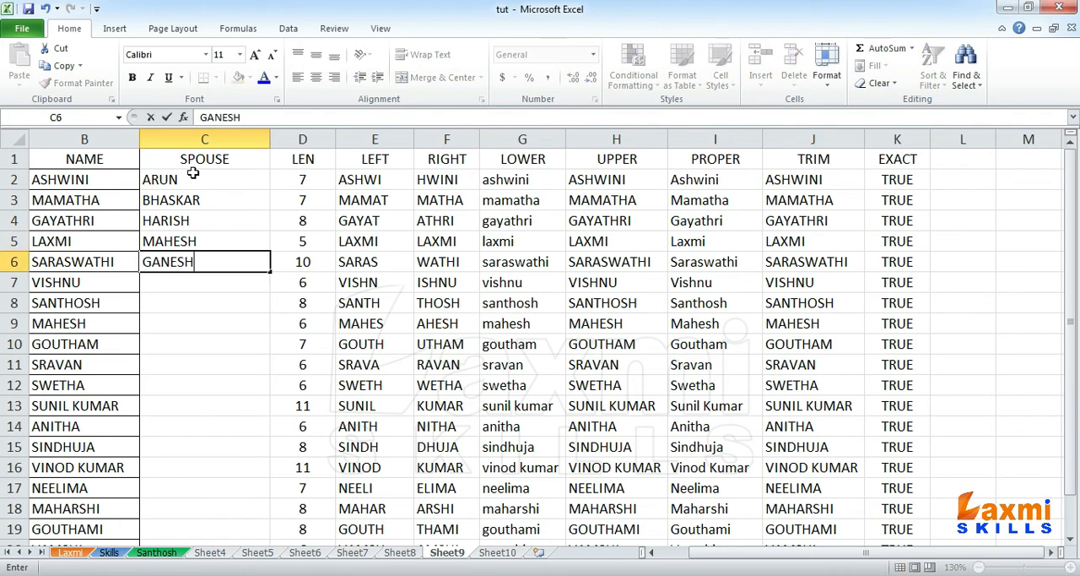
key(Return)
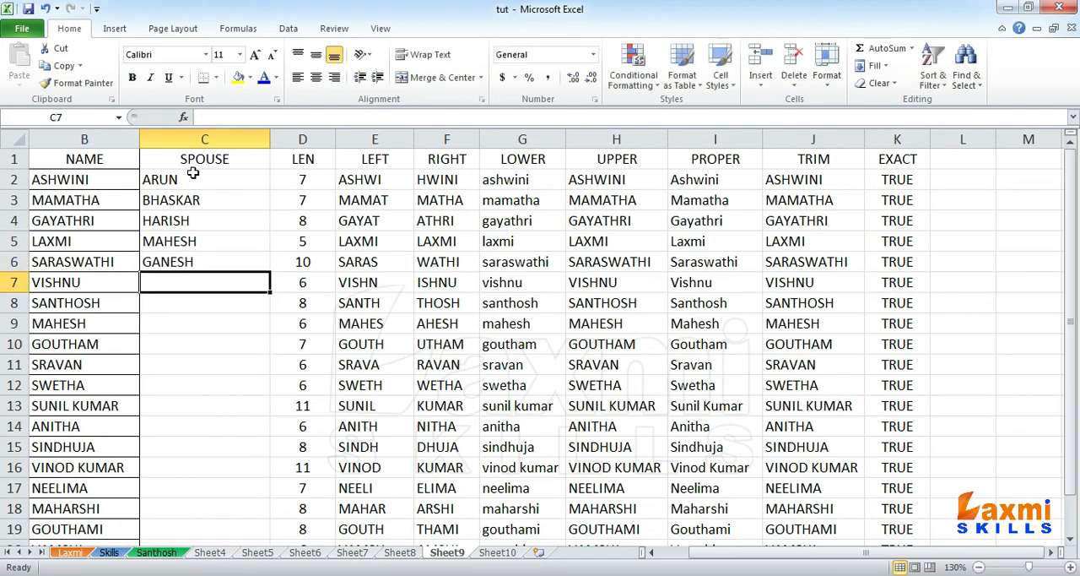
Step: Continue the SPOUSE column by entering a one-word spouse name in each of cells C7 to C11
text(ANITHA)
key(Return)
text(SINDHUJA)
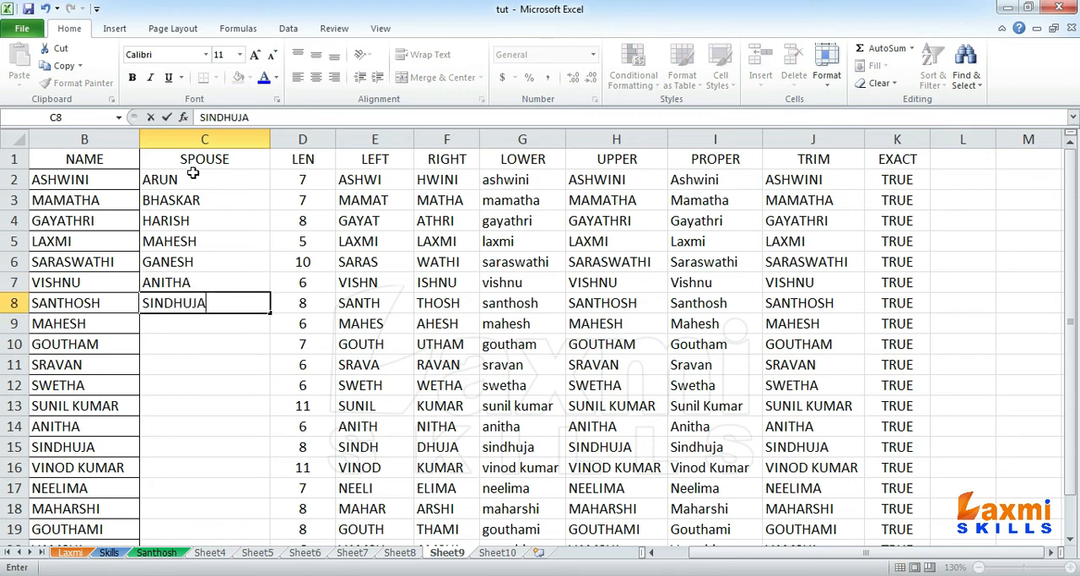
key(Return)
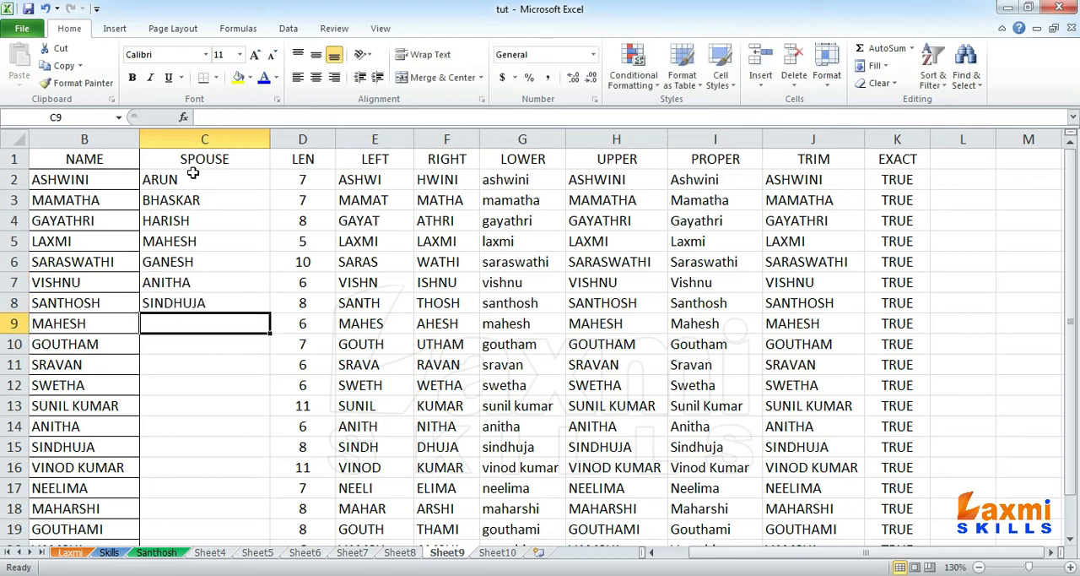
text(RADHA)
key(Return)
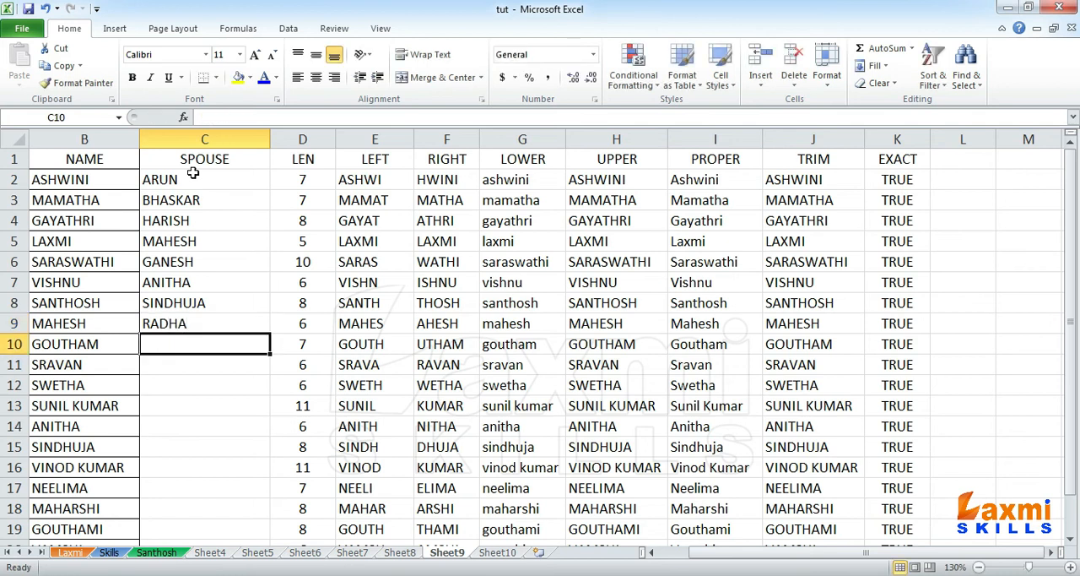
text(NAVYA)
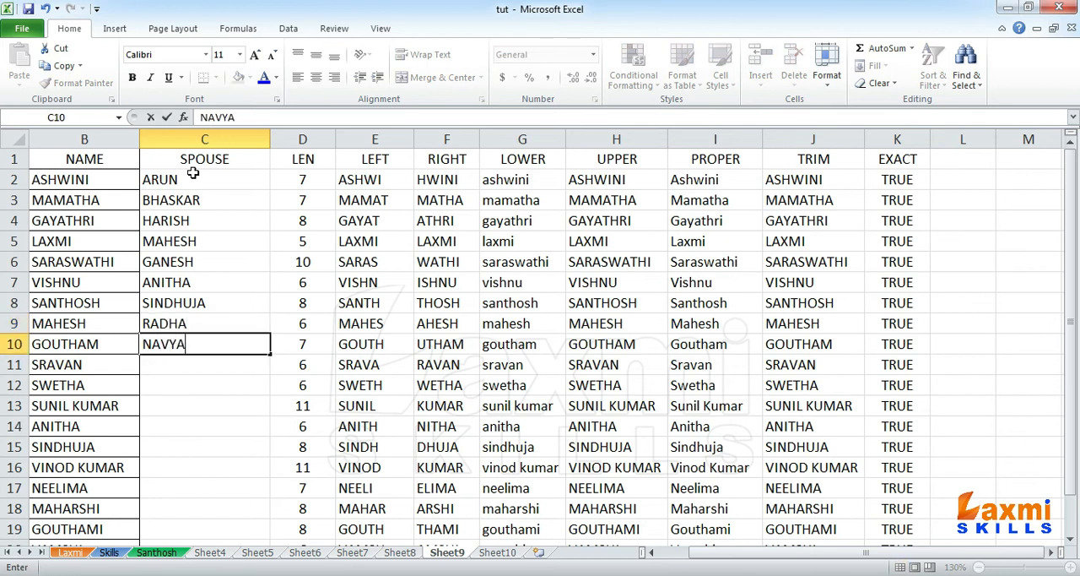
key(Return)
text(DIVYA)
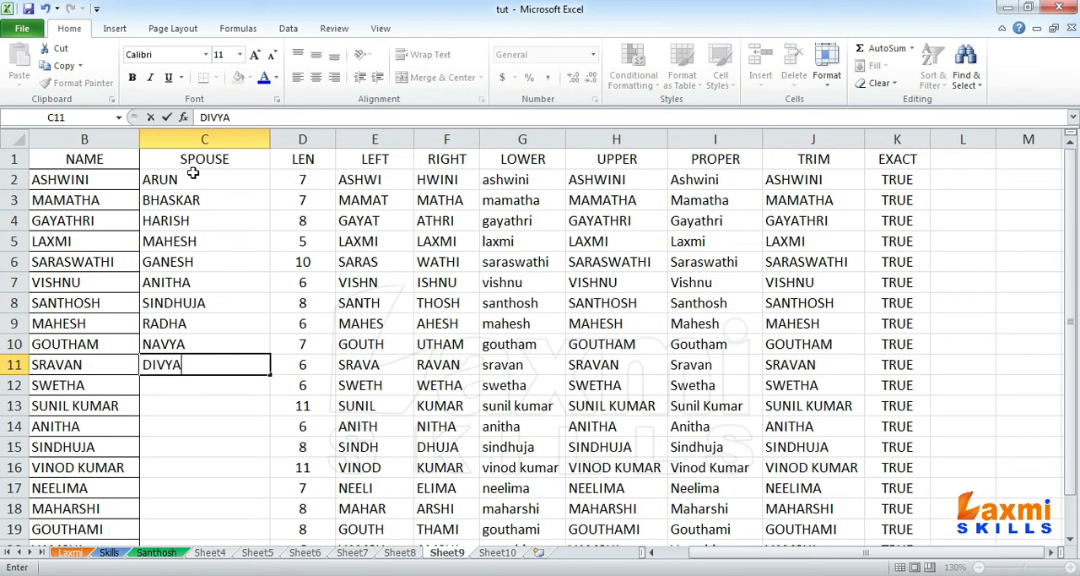
key(Return)
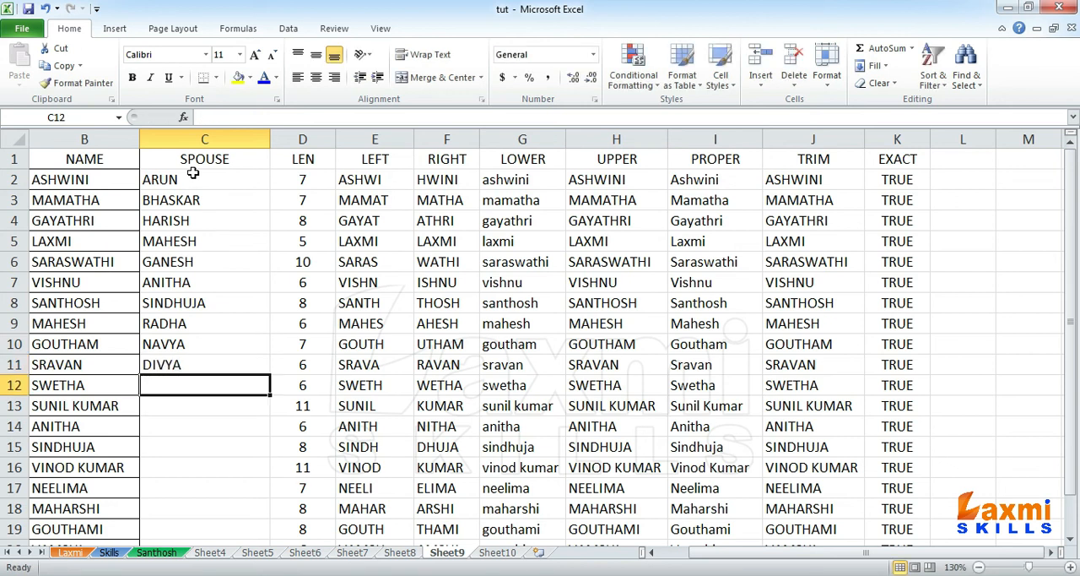
Step: Fill cells C12 to C15 of the SPOUSE column with one-word spouse names for the people in those rows
text(HARI)
key(BackSpace)
key(Return)
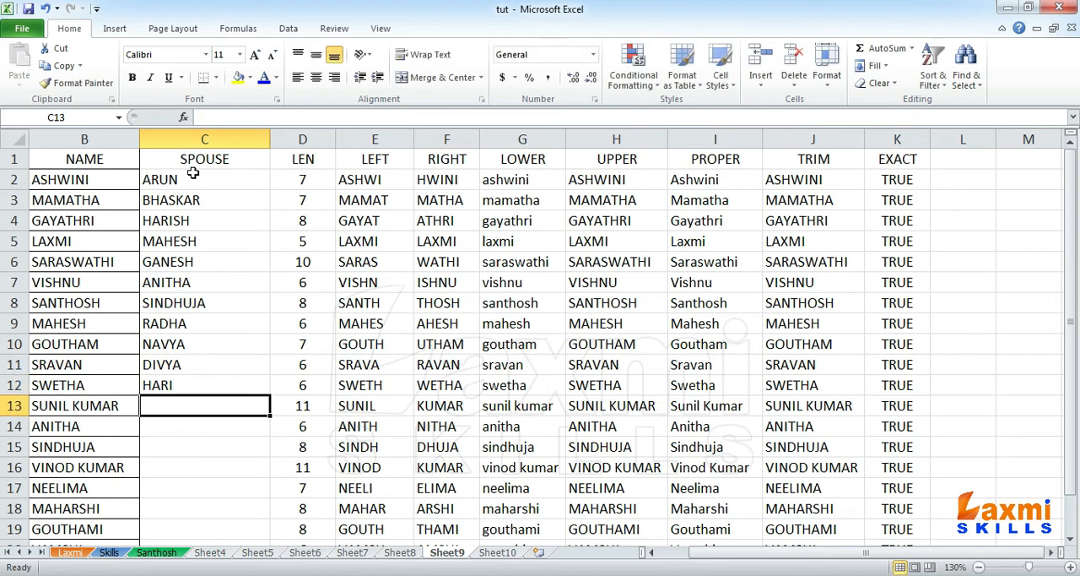
text(RAJANI)
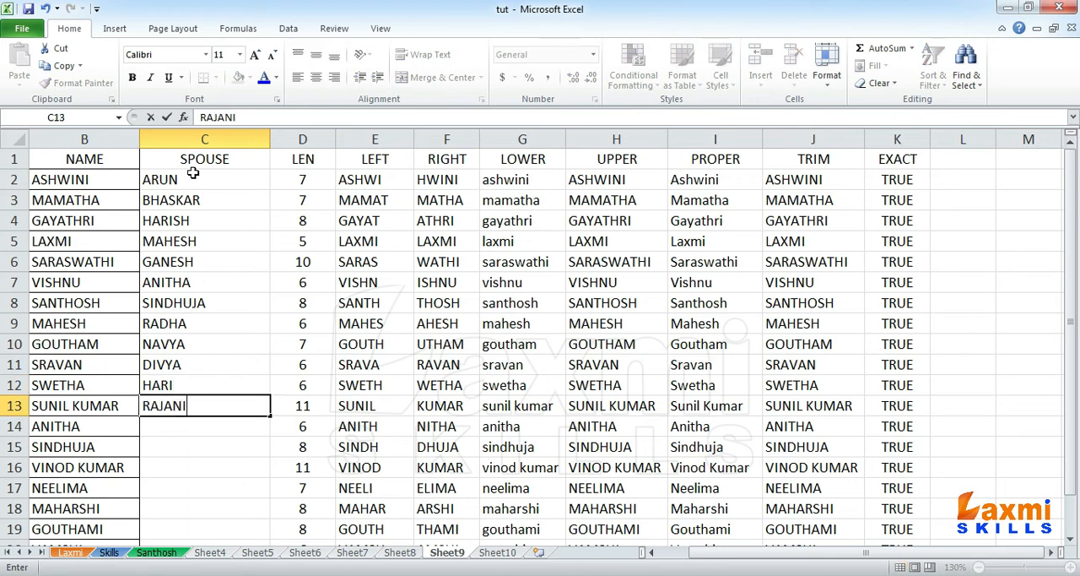
key(Return)
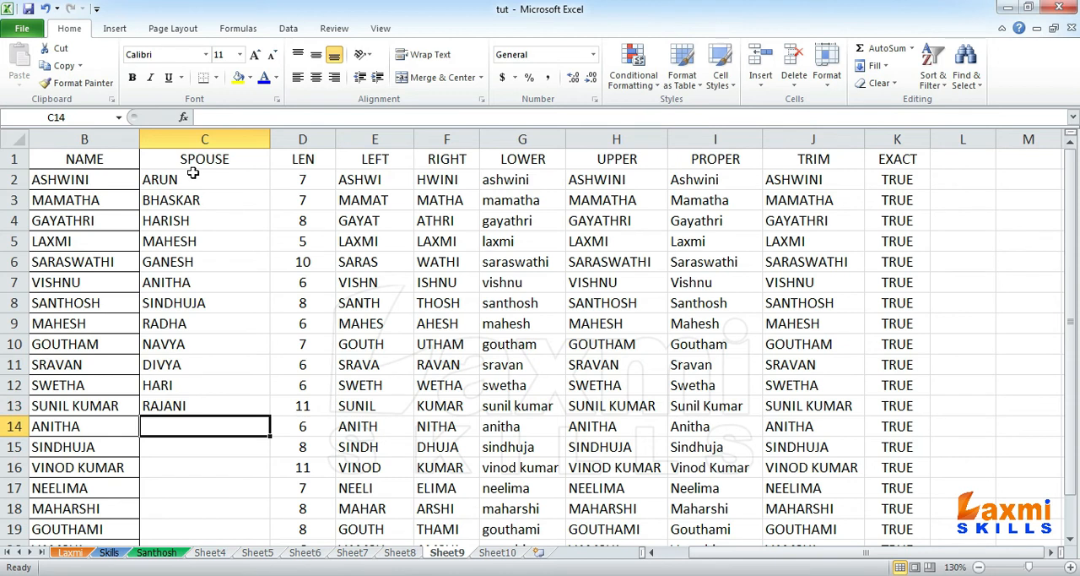
text(VARUN)
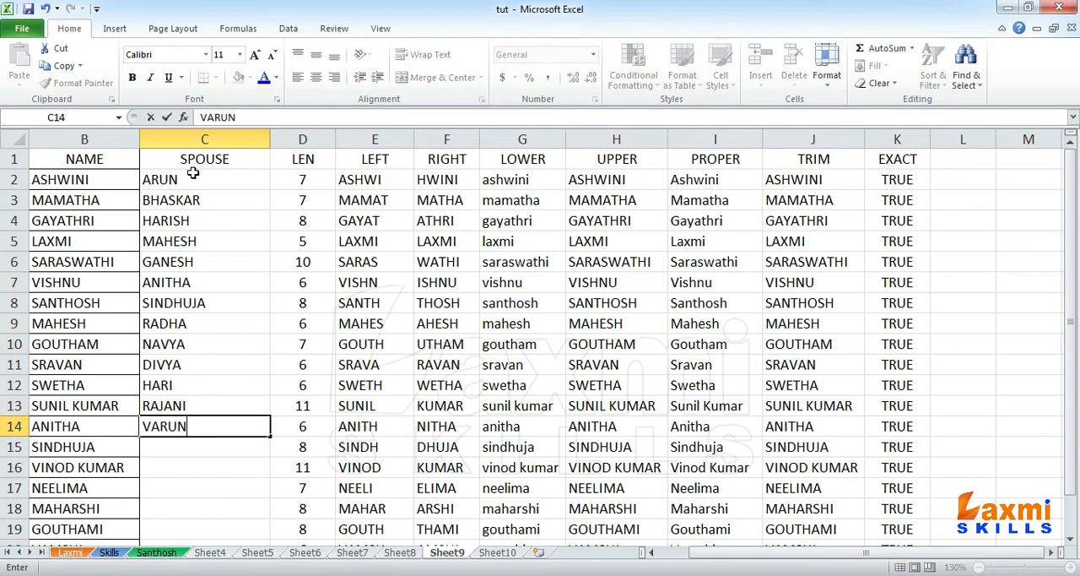
key(Return)
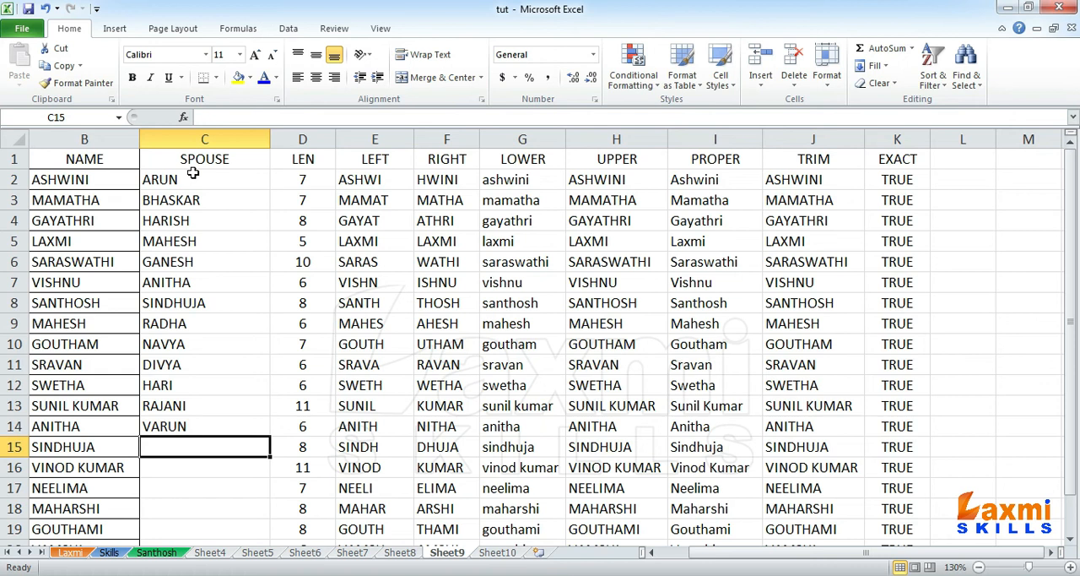
text(ESHWAR)
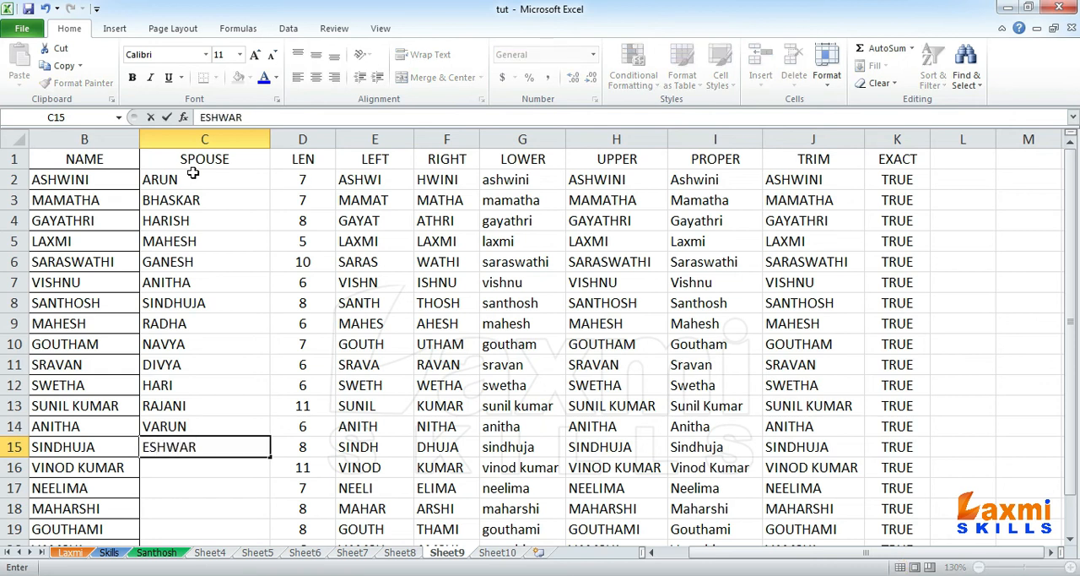
key(Return)
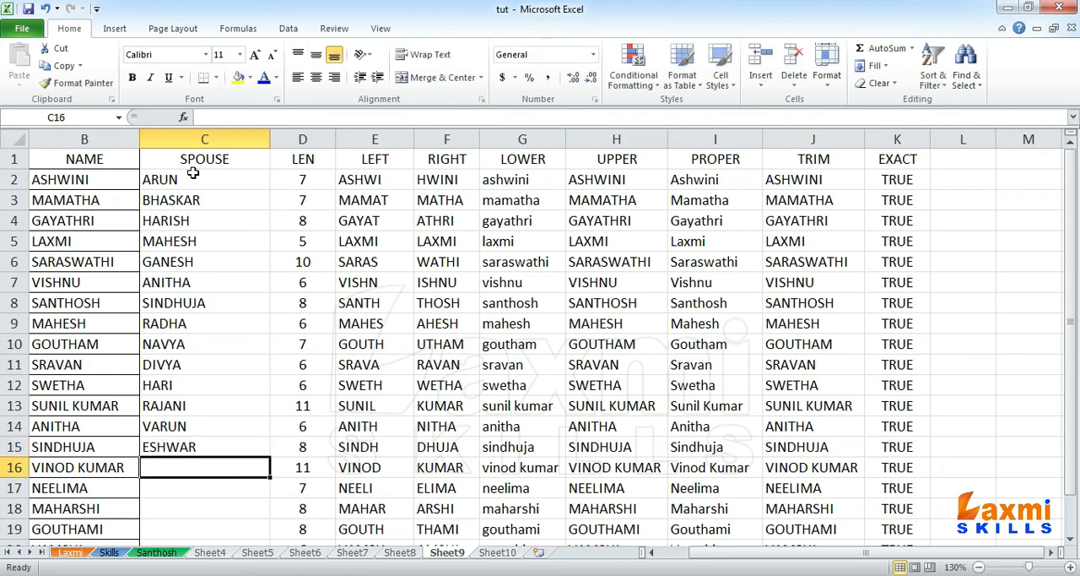
Step: Enter spouse names in cells C16 to C18, using a two-word name in C17 and one-word names in the others
text(VARSHA)
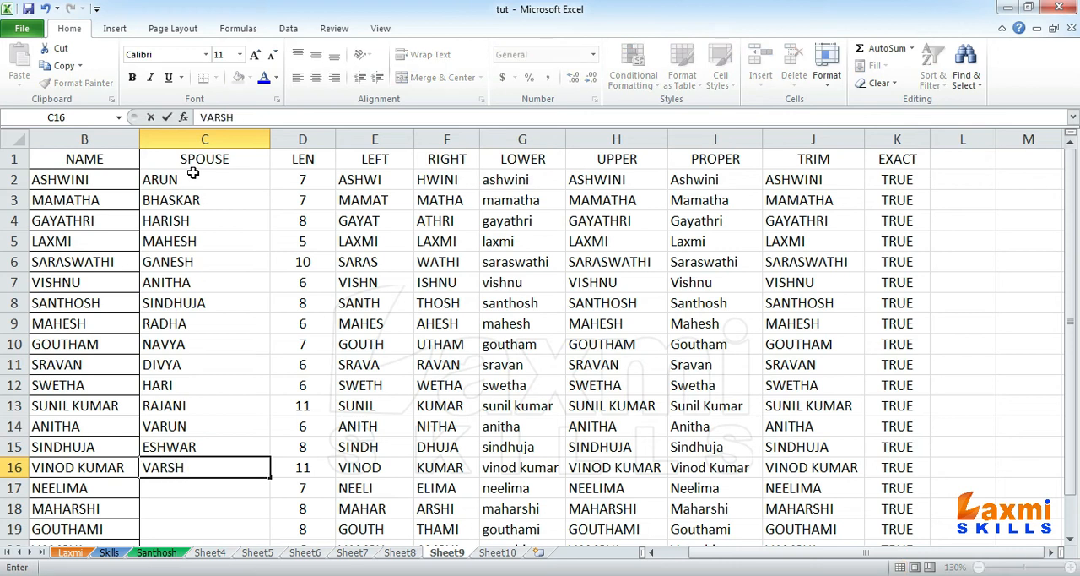
key(Return)
text(VI)
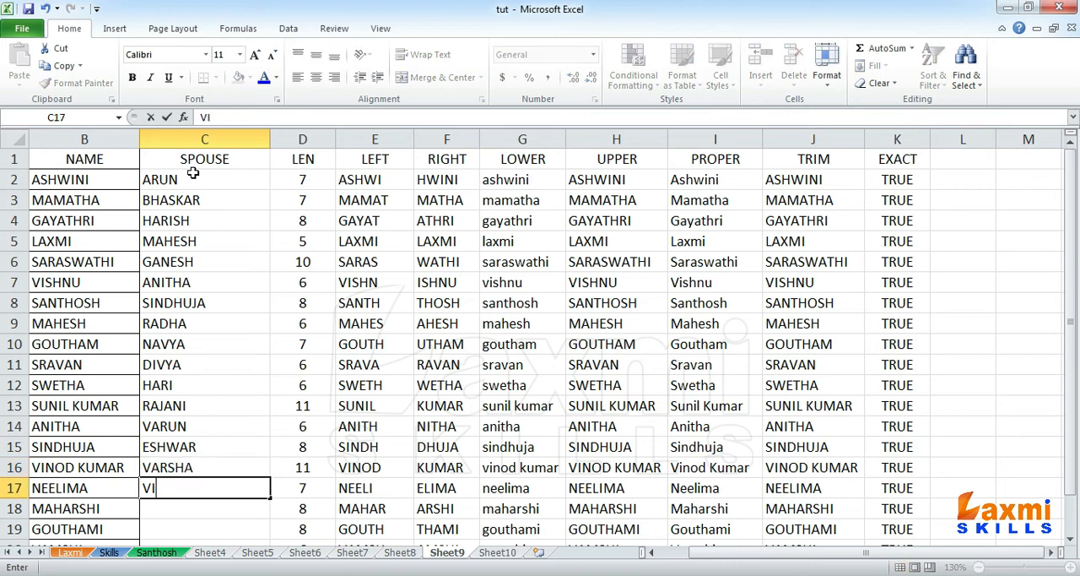
text(JAY KUMAR)
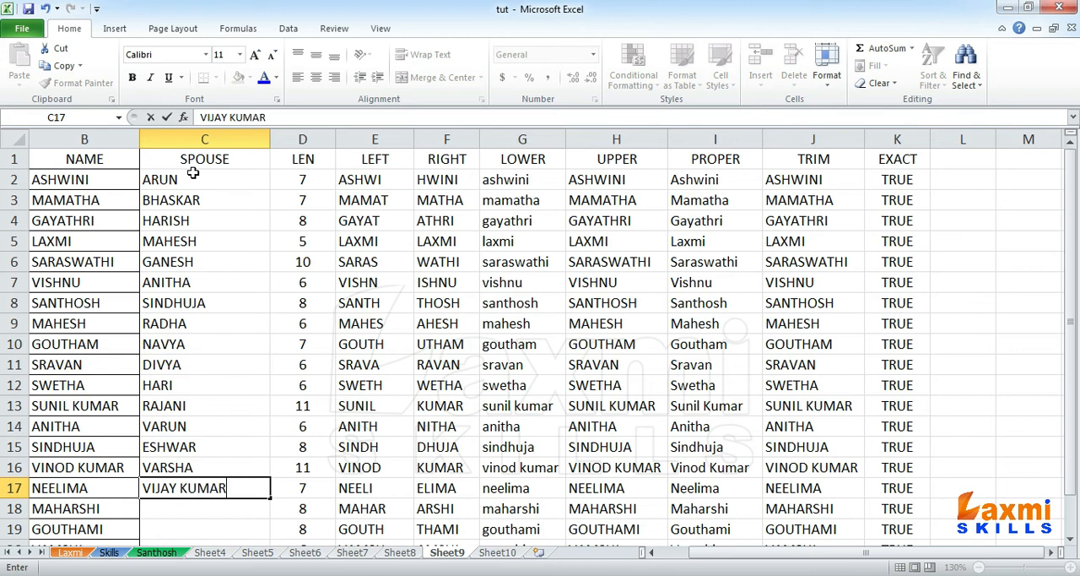
key(Return)
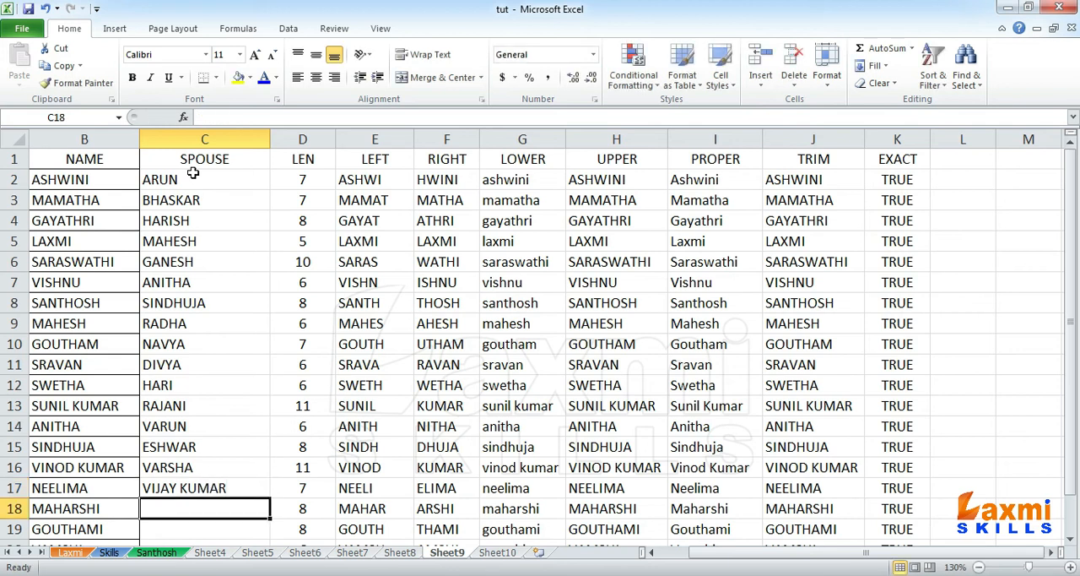
text(MANASA)
key(Return)
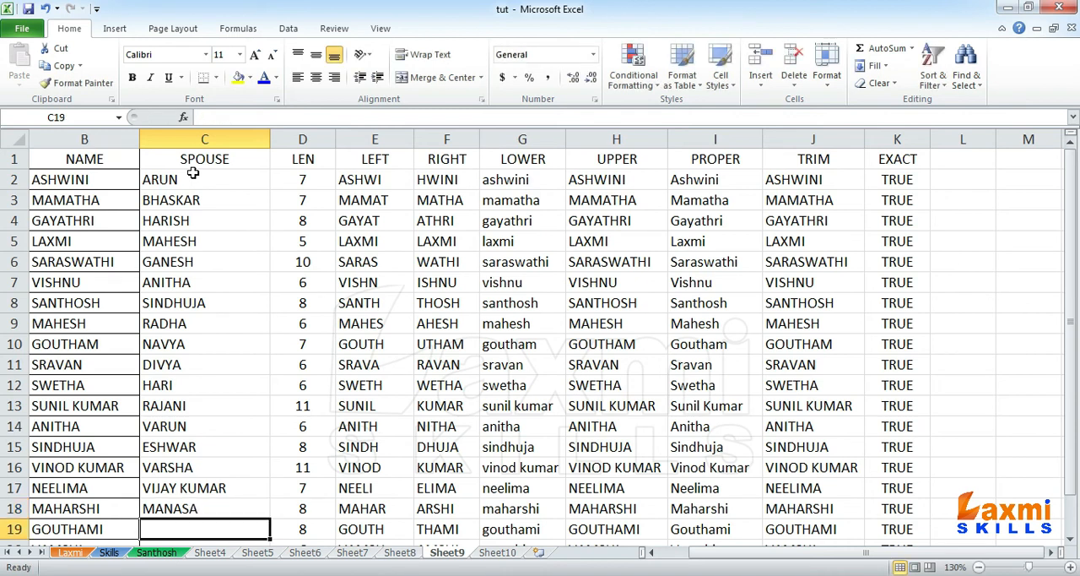
Step: Complete the SPOUSE column with a two-word name in C19 and one-word names in C20 and C21
text(ARUN KUMAR)
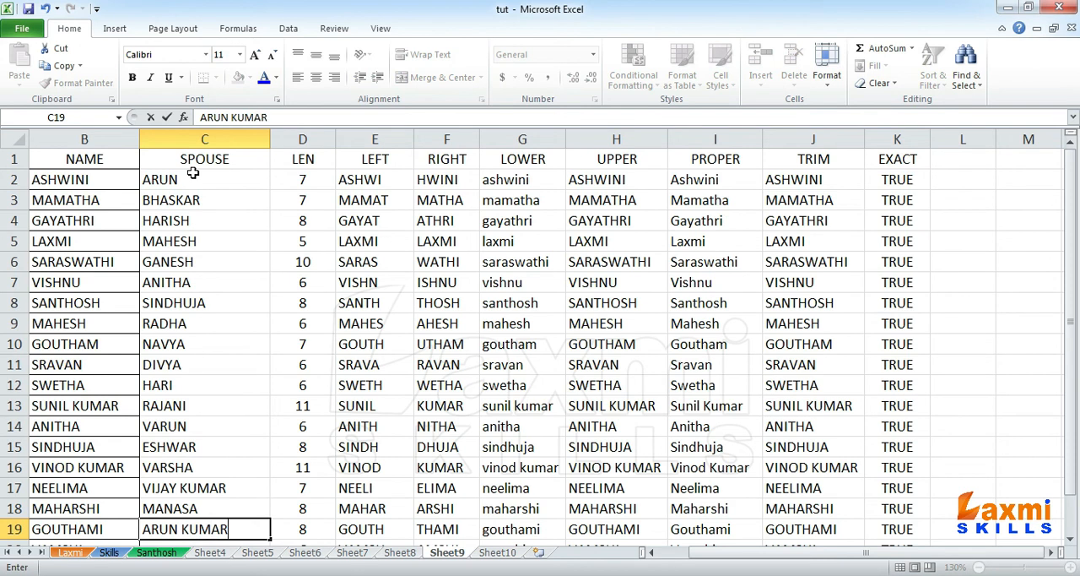
key(Return)
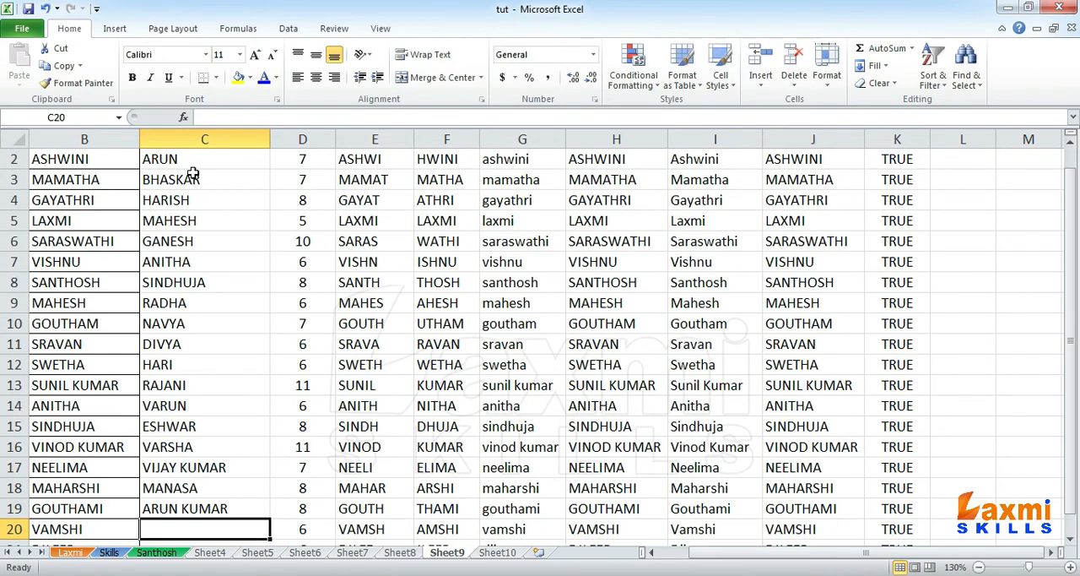
text(DEEPTHI)
key(Return)
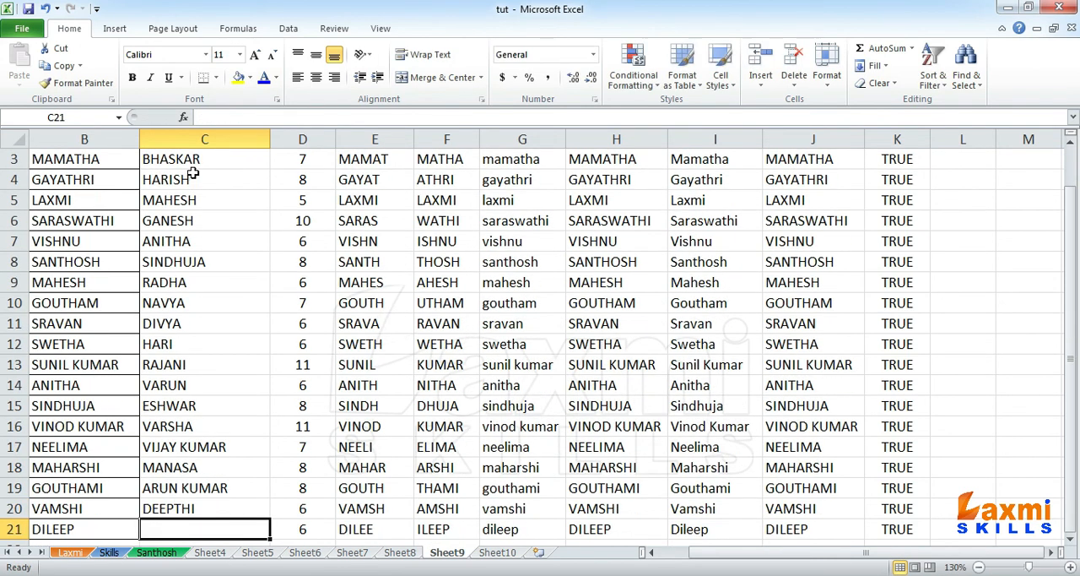
text(H)
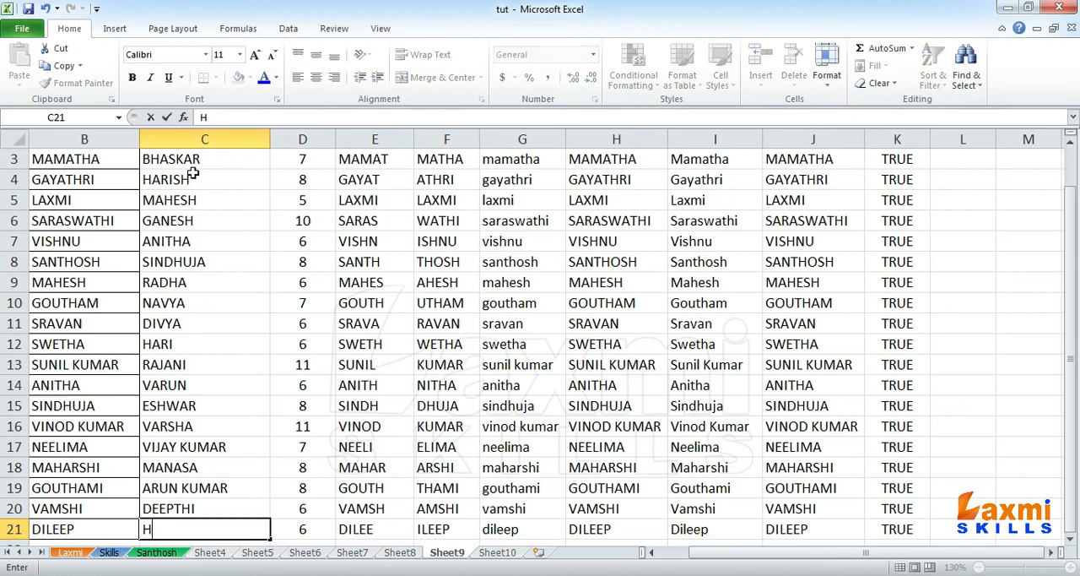
text(ARSHITHA)
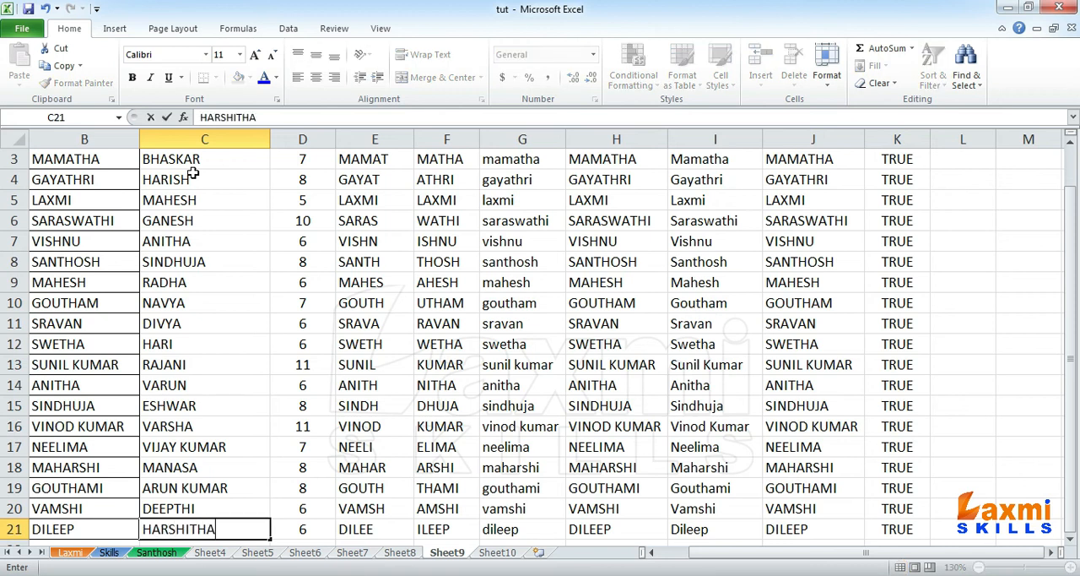
key(Return)
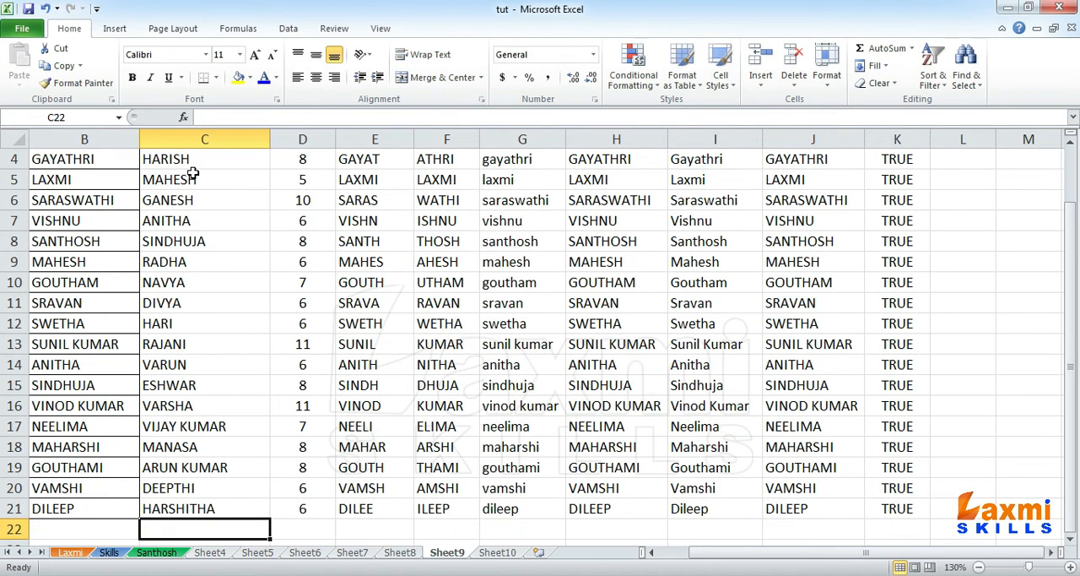
Step: Delete columns D to K, from LEN through EXACT
click(541, 262)
scroll(574, 263, up, 1)
drag(318, 139, 896, 137)
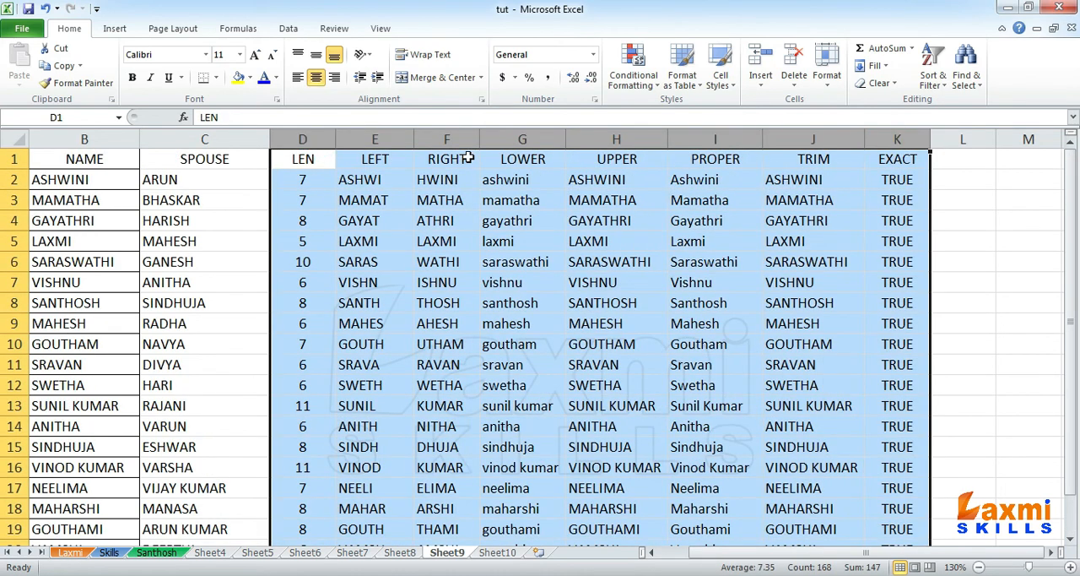
right_click(496, 143)
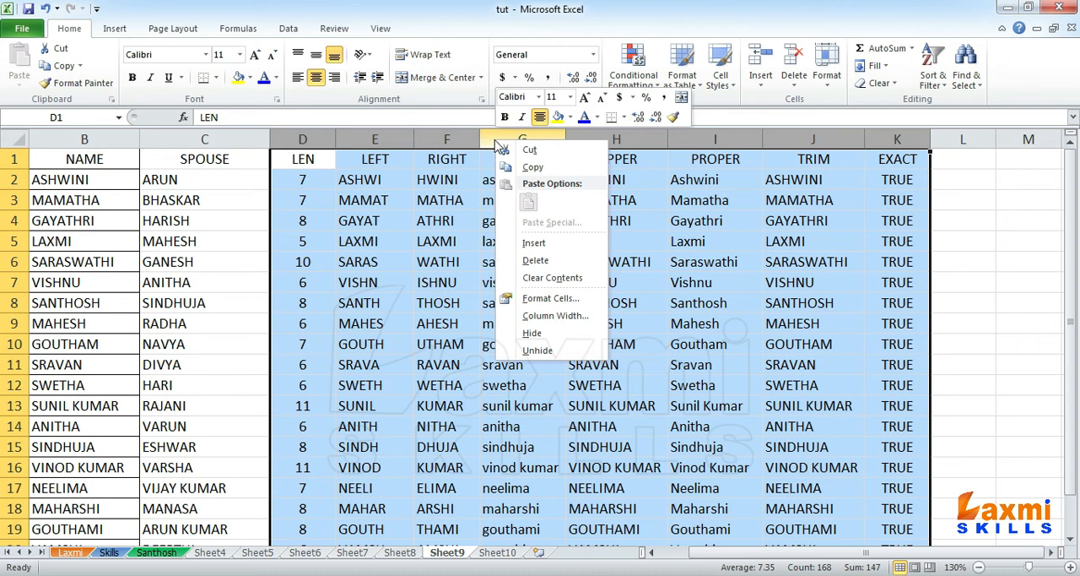
click(533, 262)
click(485, 245)
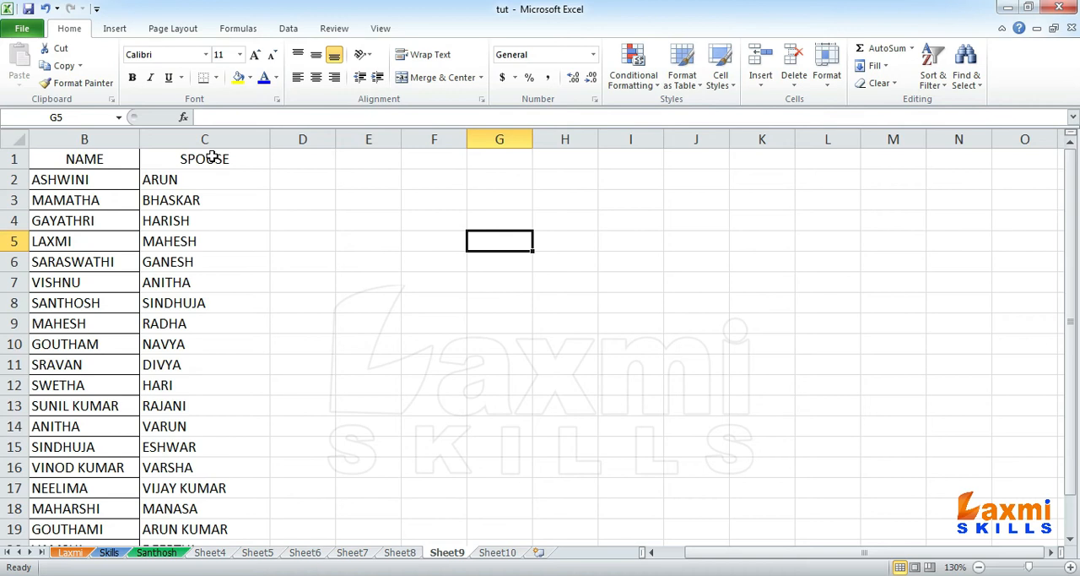
Step: Apply all borders to the SPOUSE column cells C1 to C21
drag(194, 159, 188, 510)
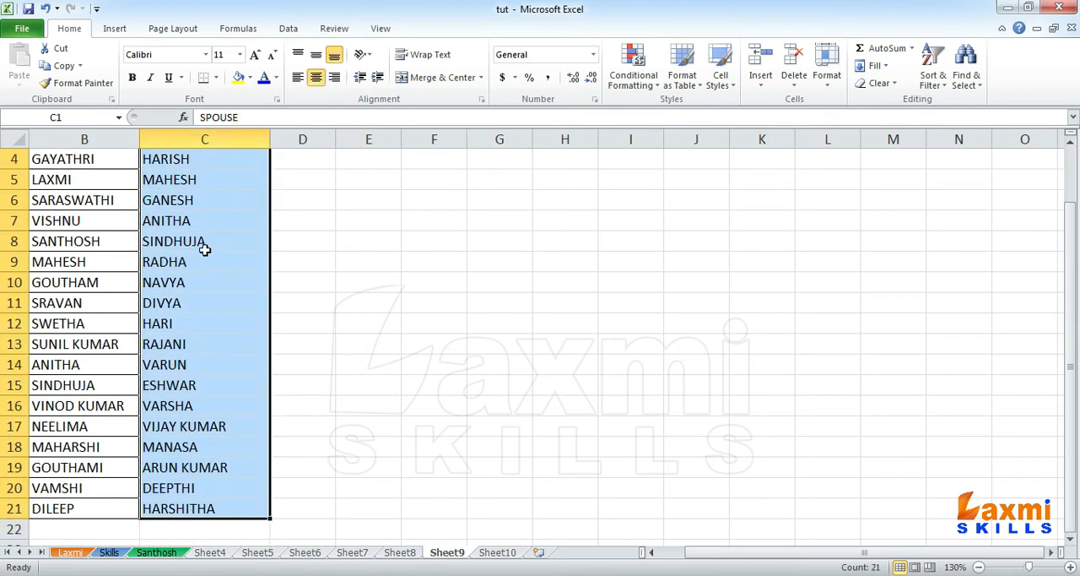
click(216, 77)
click(161, 203)
click(481, 233)
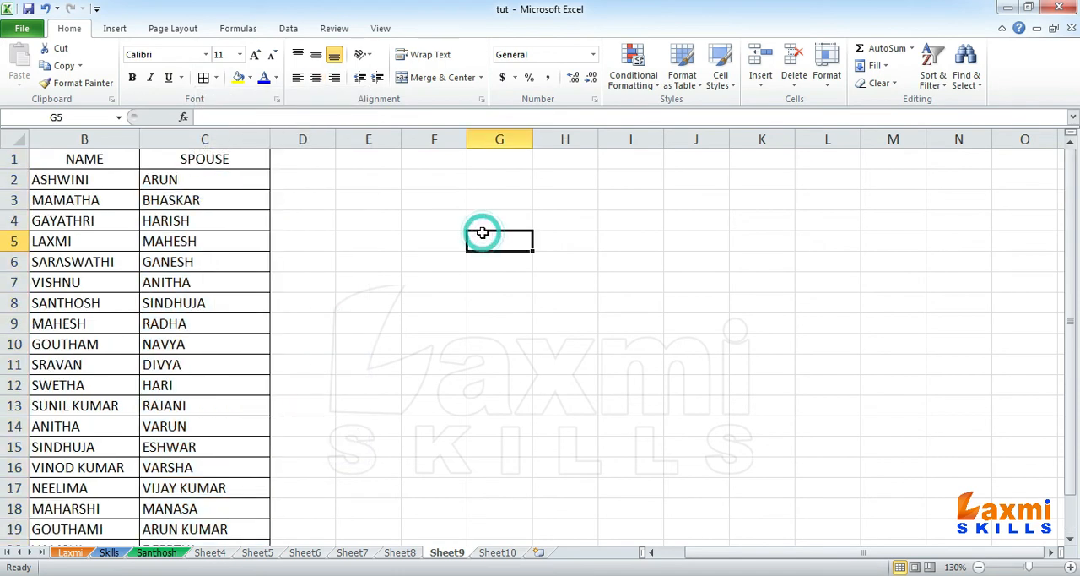
Step: Widen column F to about the width of six default columns and enter the heading STATEMENT in F1
click(440, 185)
click(432, 160)
drag(467, 137, 795, 140)
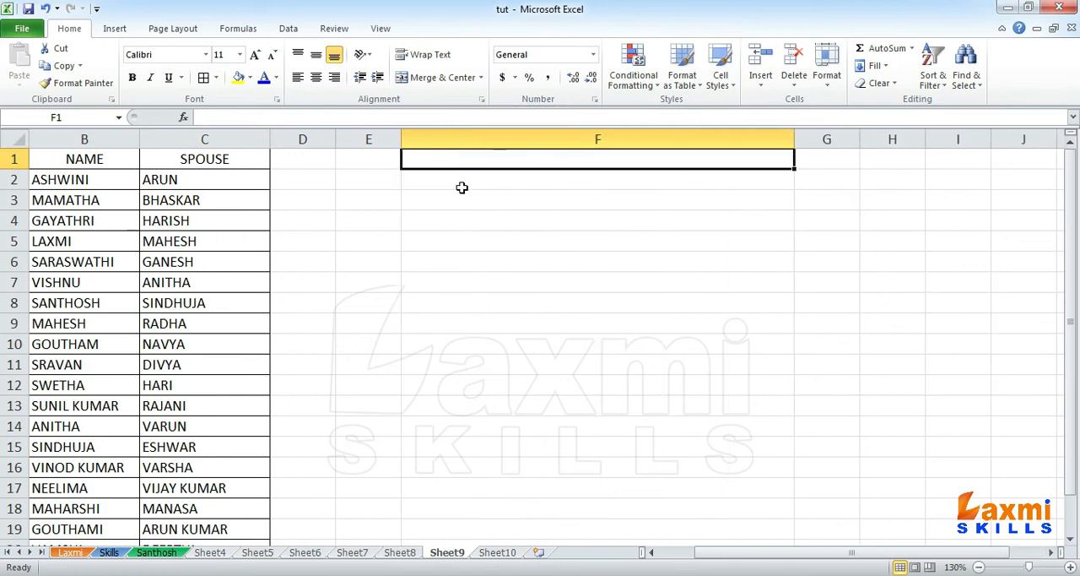
text(S)
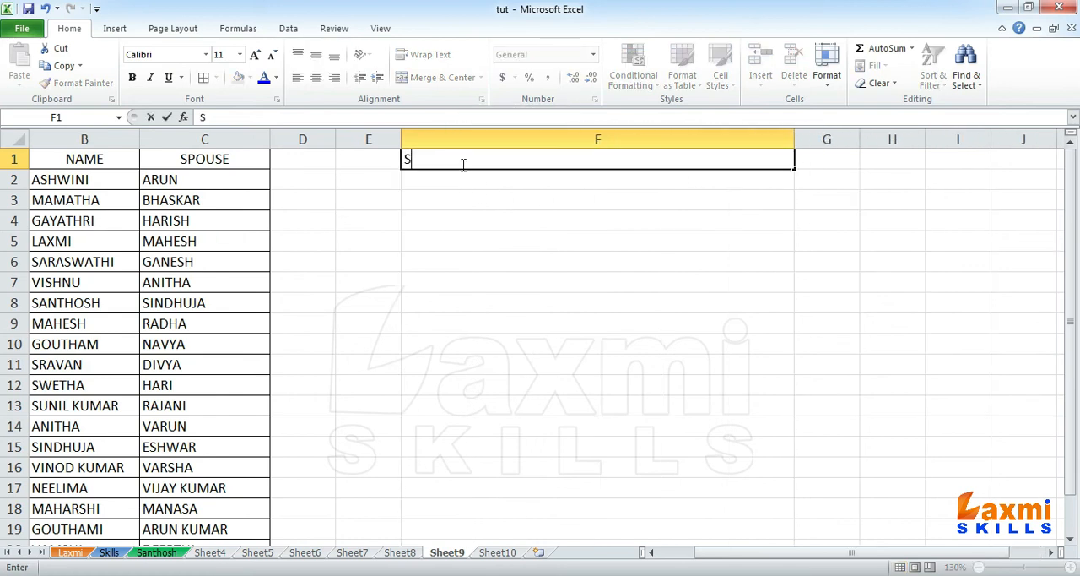
text(TATEMENT)
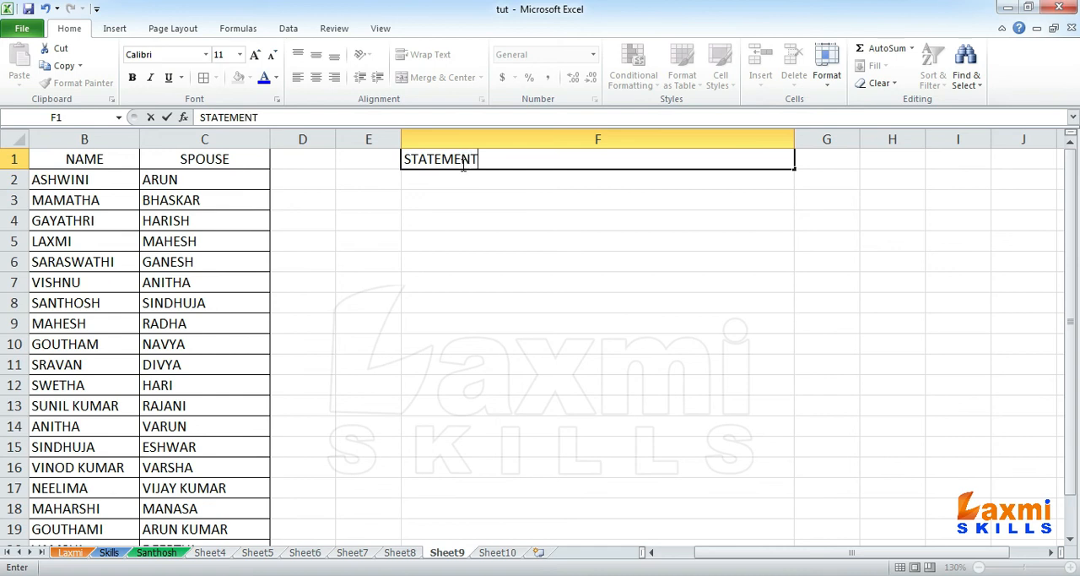
key(Return)
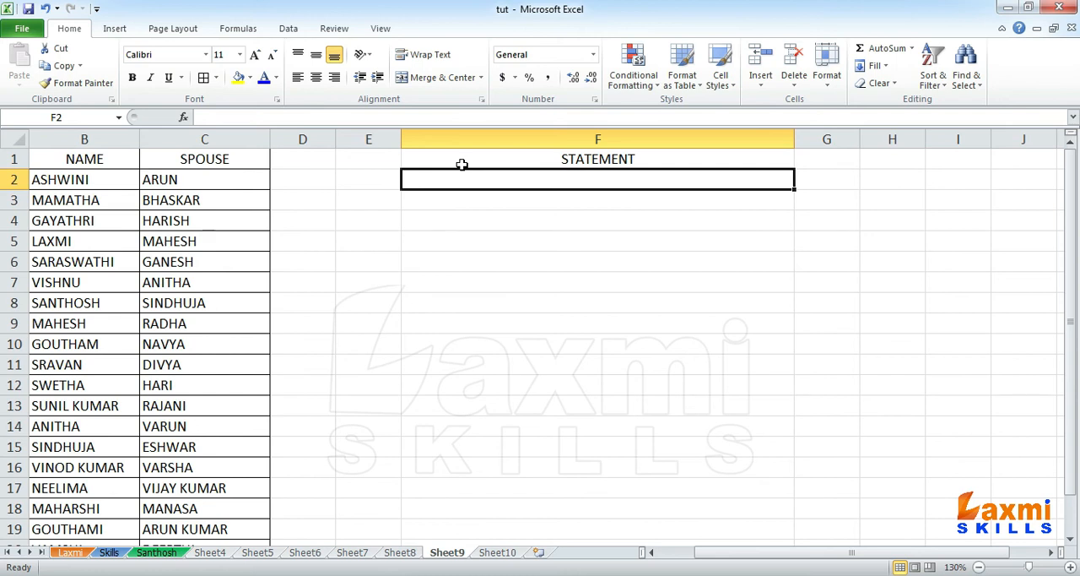
Step: Begin a CONCATENATE formula in F2 with the text "Mr & Mrs. " as its first argument
click(86, 179)
click(186, 176)
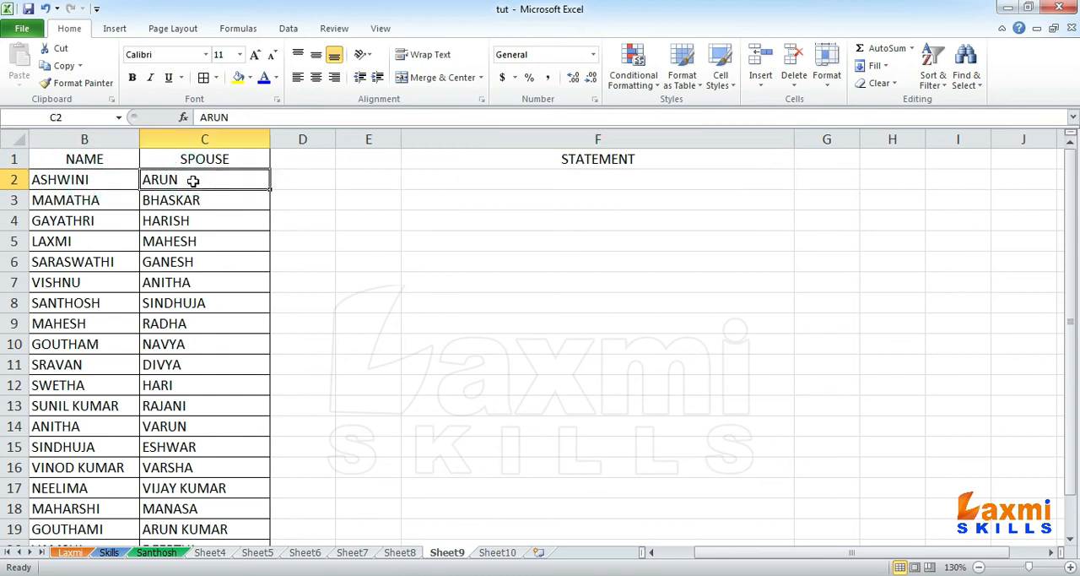
click(520, 183)
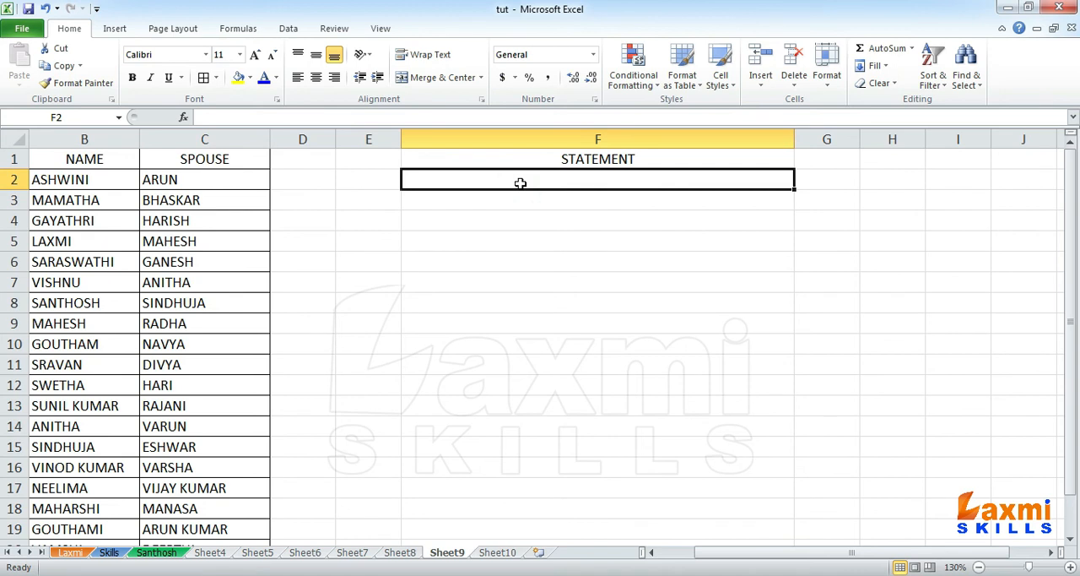
text(=CONCATENATE()
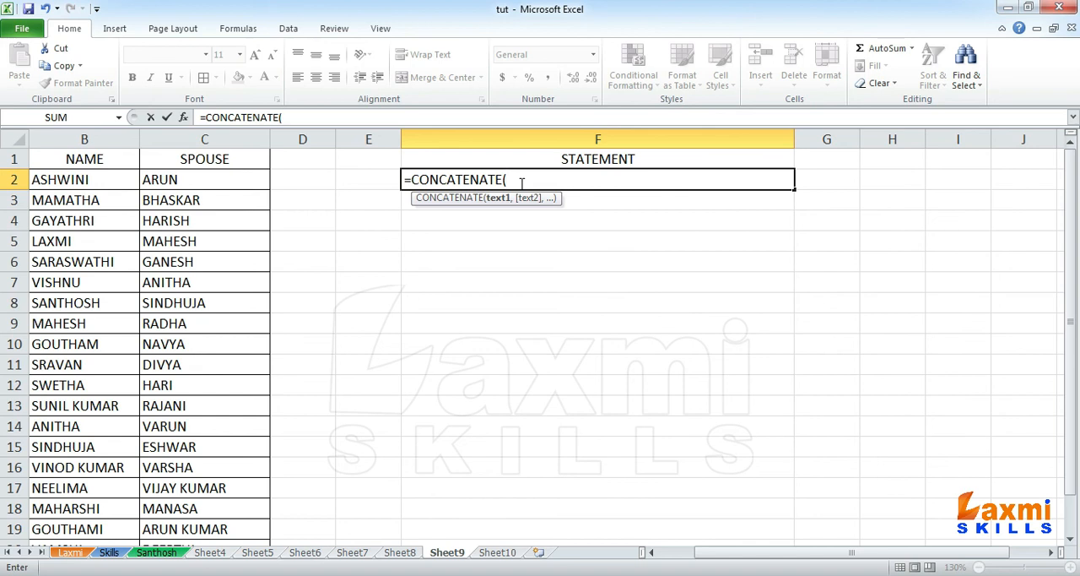
text(")
text(Mr & M)
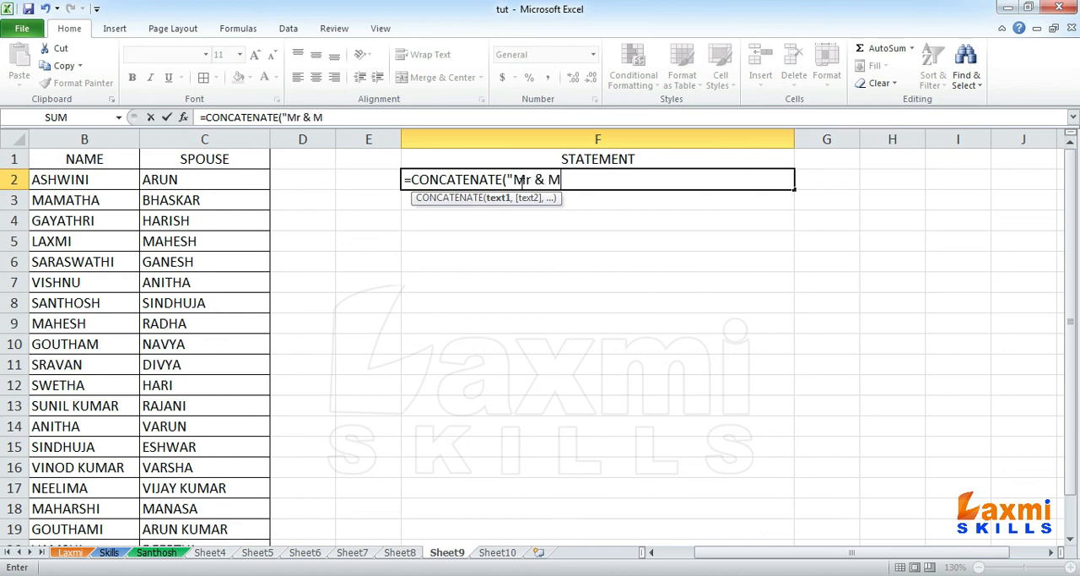
text(rs. ",)
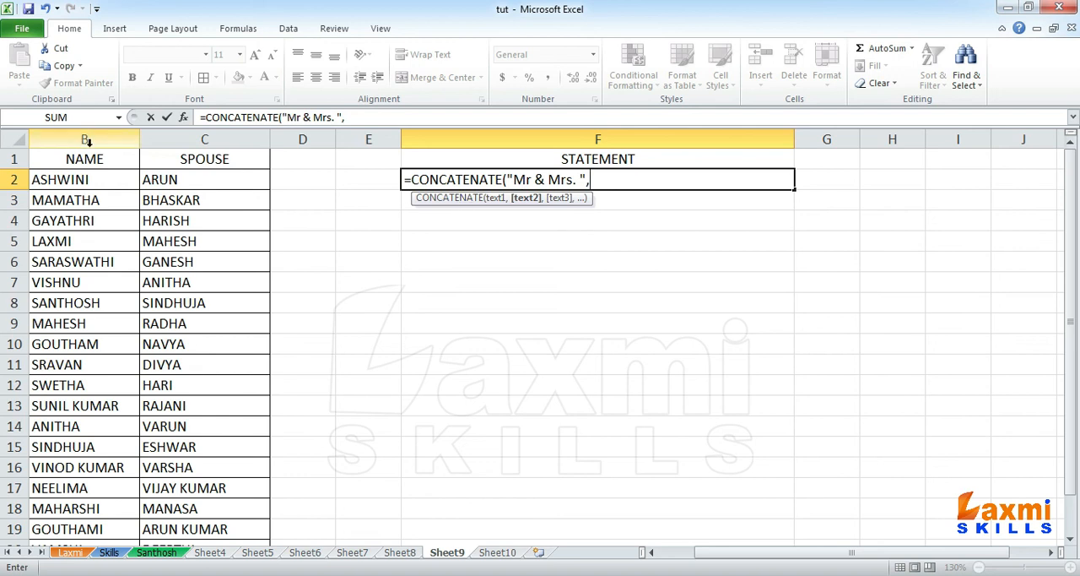
Step: Add B2, the separator " - " and C2 as the next CONCATENATE arguments, and open a final quoted text argument
click(72, 180)
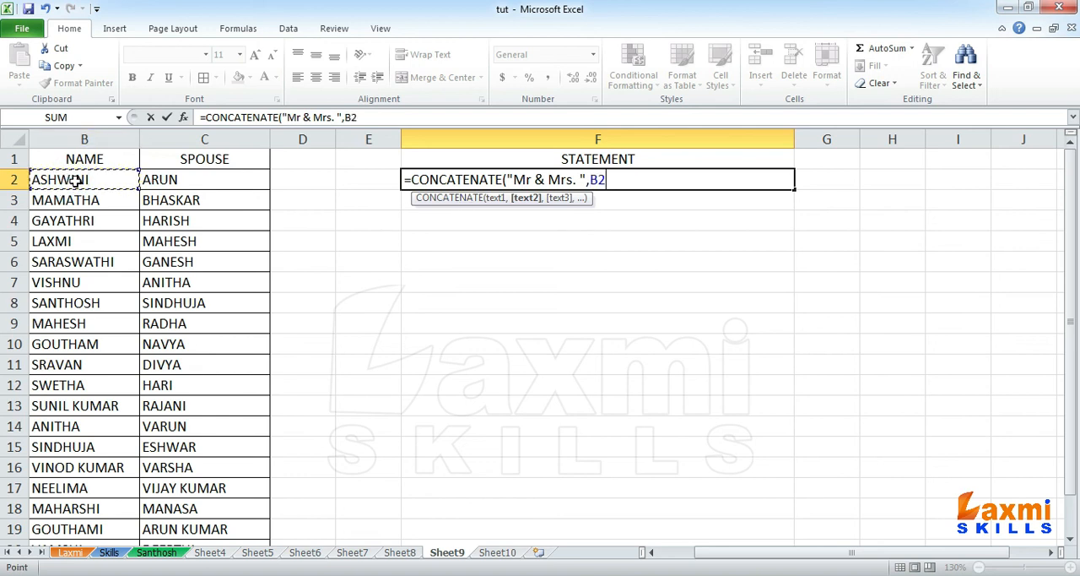
text(,)
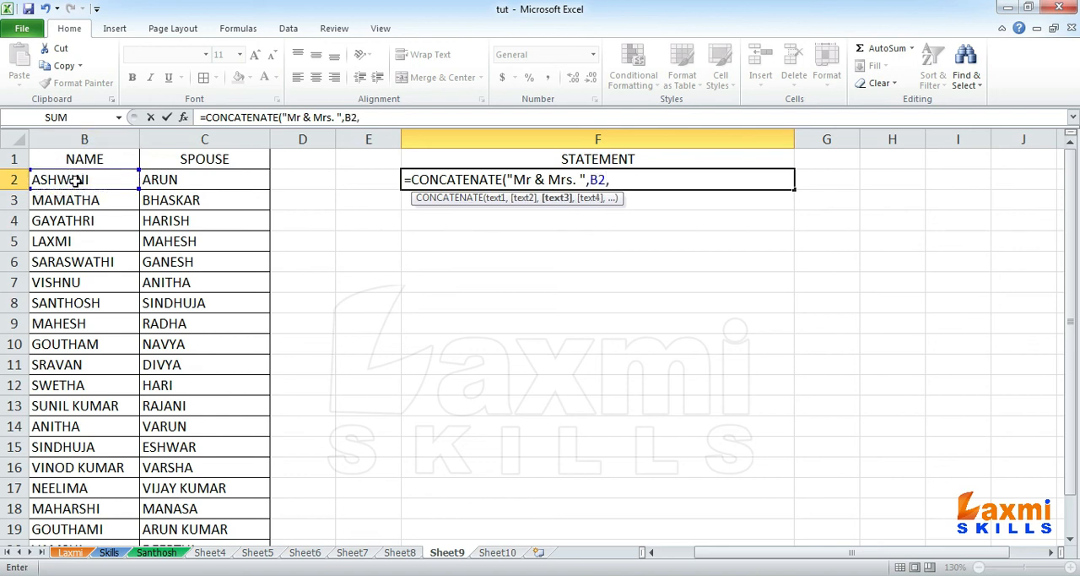
text(" - ",)
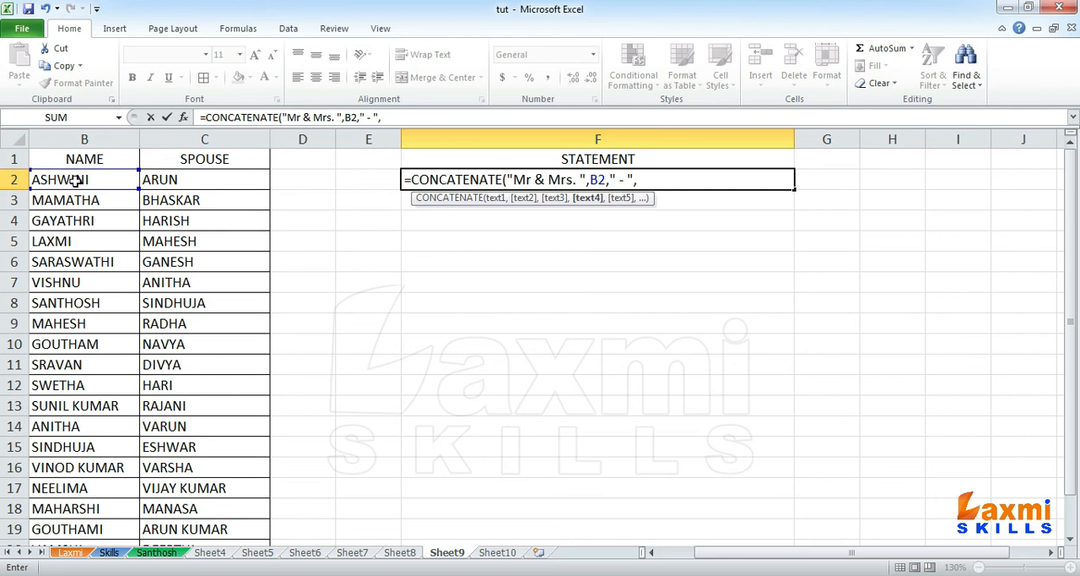
text(c2)
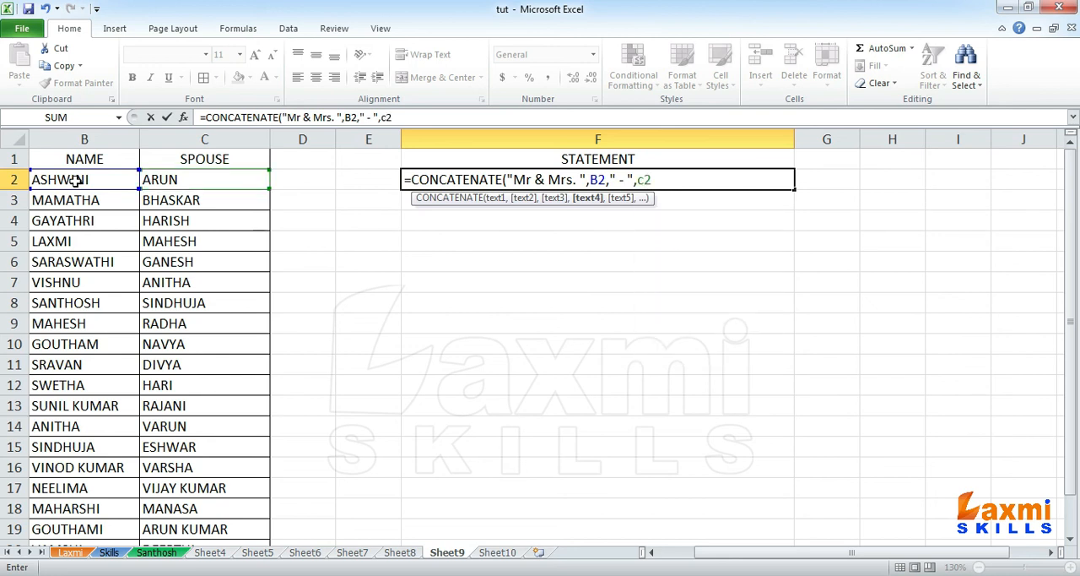
key(BackSpace)
key(BackSpace)
text(C2,")
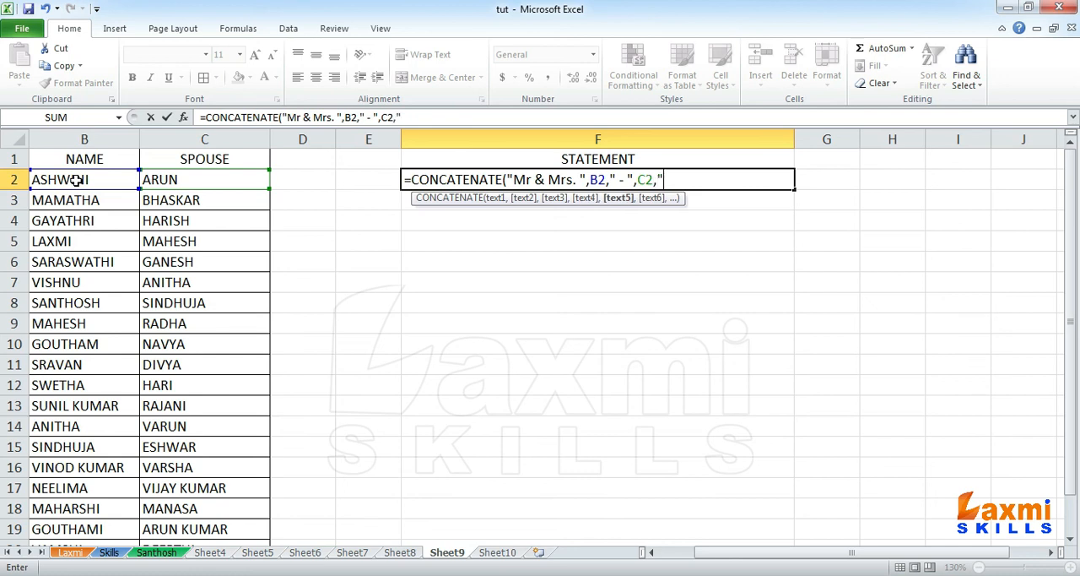
text( Garu)
text("))
Step: Finish the F2 formula with the closing text " Garu" and enter it
click(697, 179)
text(")
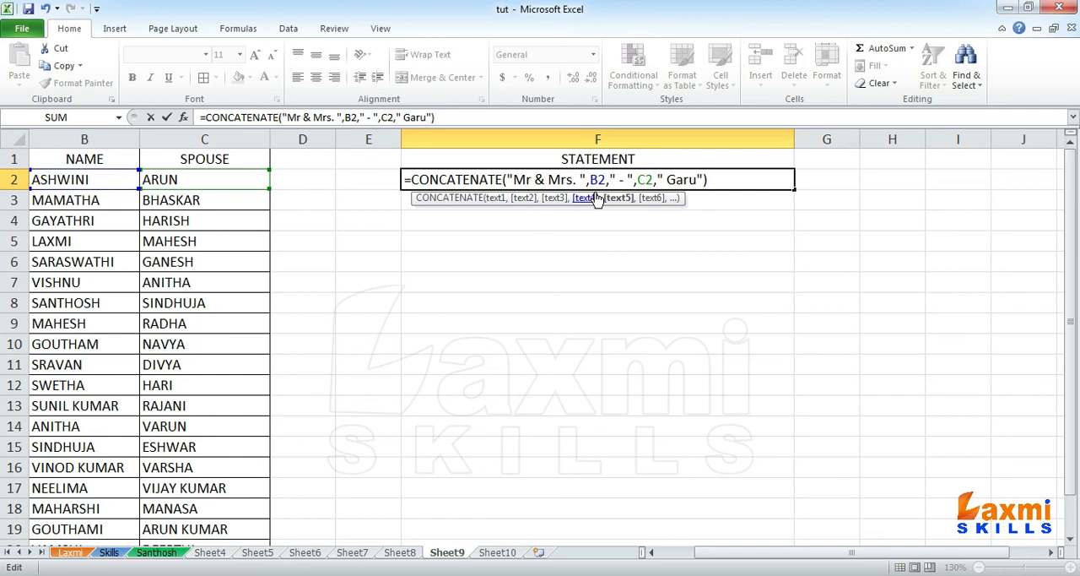
key(Return)
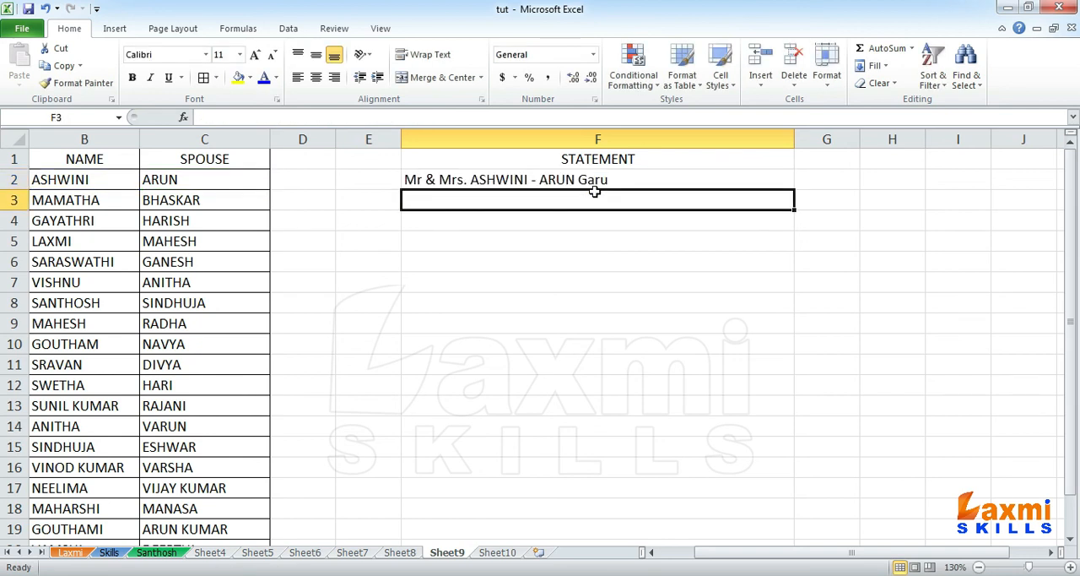
Step: Fill the CONCATENATE formula from F2 down to F21
click(589, 180)
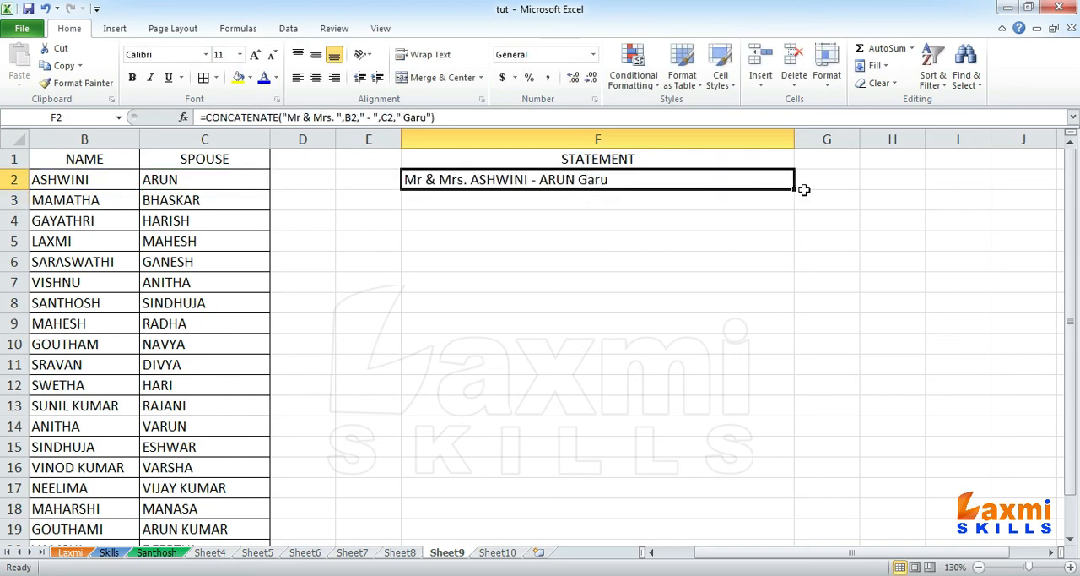
drag(793, 191, 779, 519)
scroll(666, 332, up, 1)
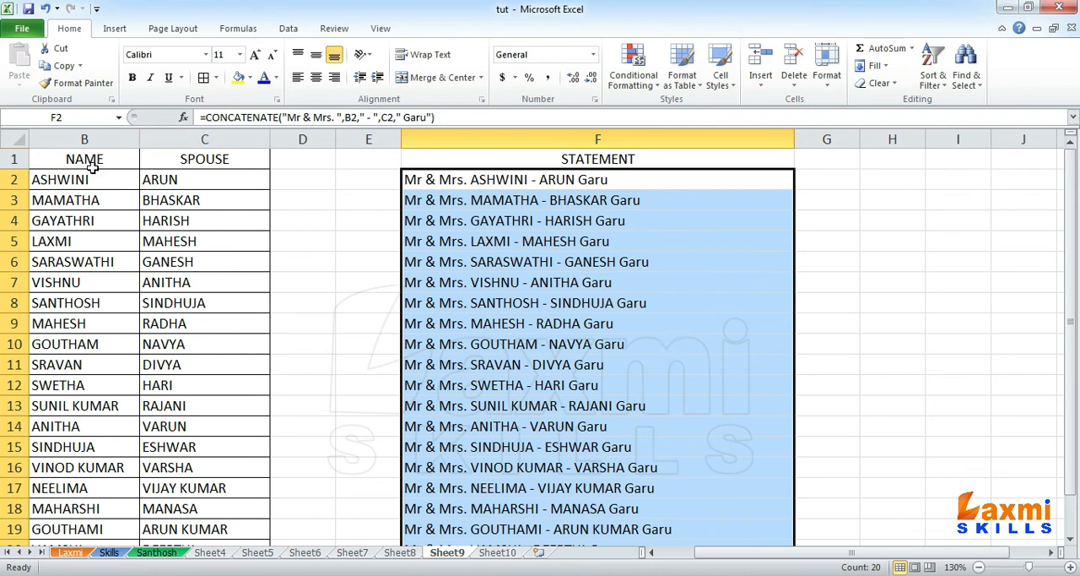
Step: Wrap the CONCATENATE formula in F2 inside the PROPER function
double_click(544, 179)
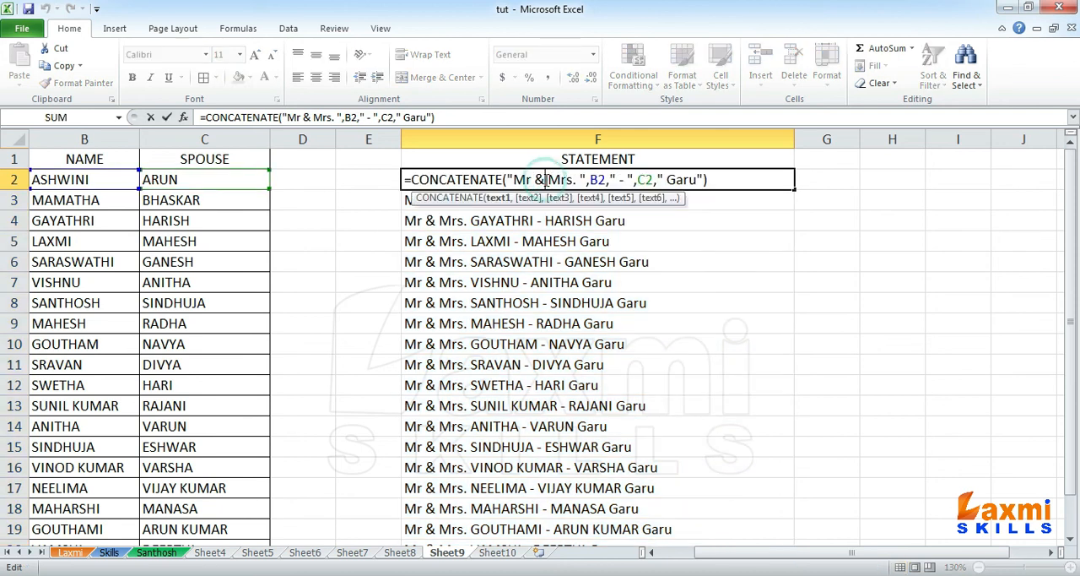
click(406, 179)
drag(407, 180, 733, 179)
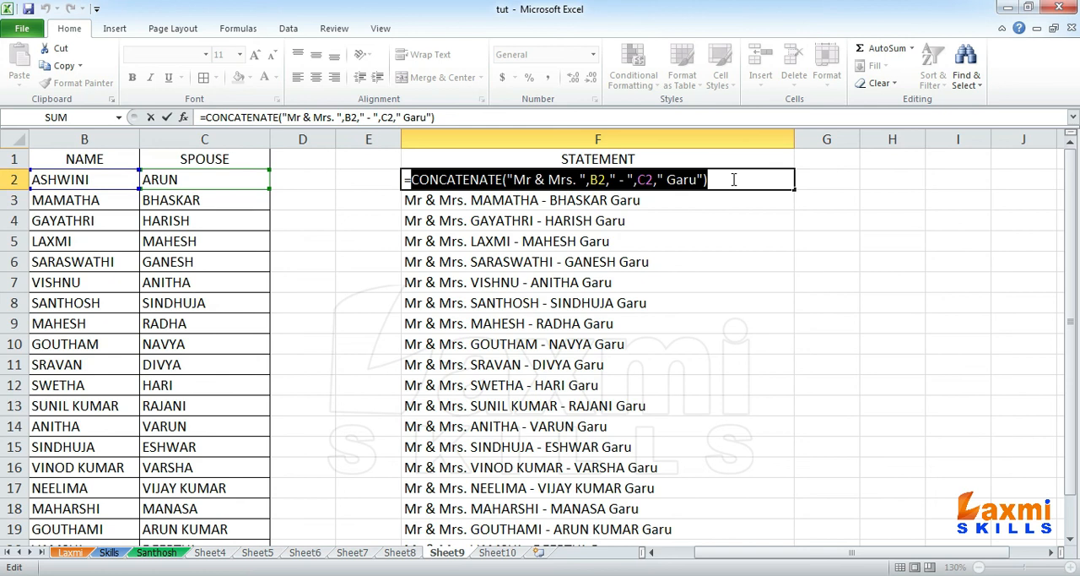
click(406, 179)
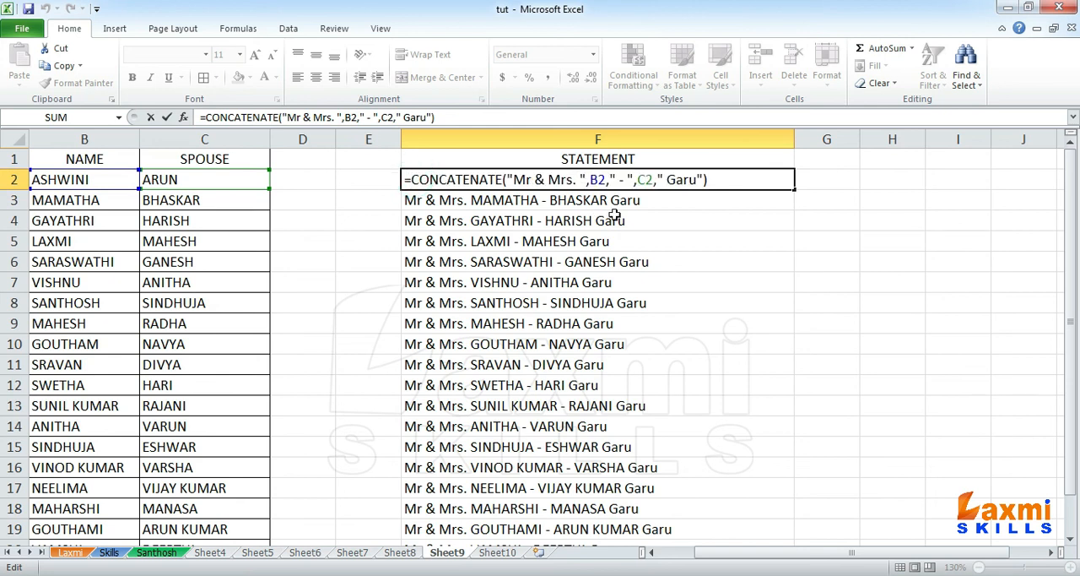
text(proper)
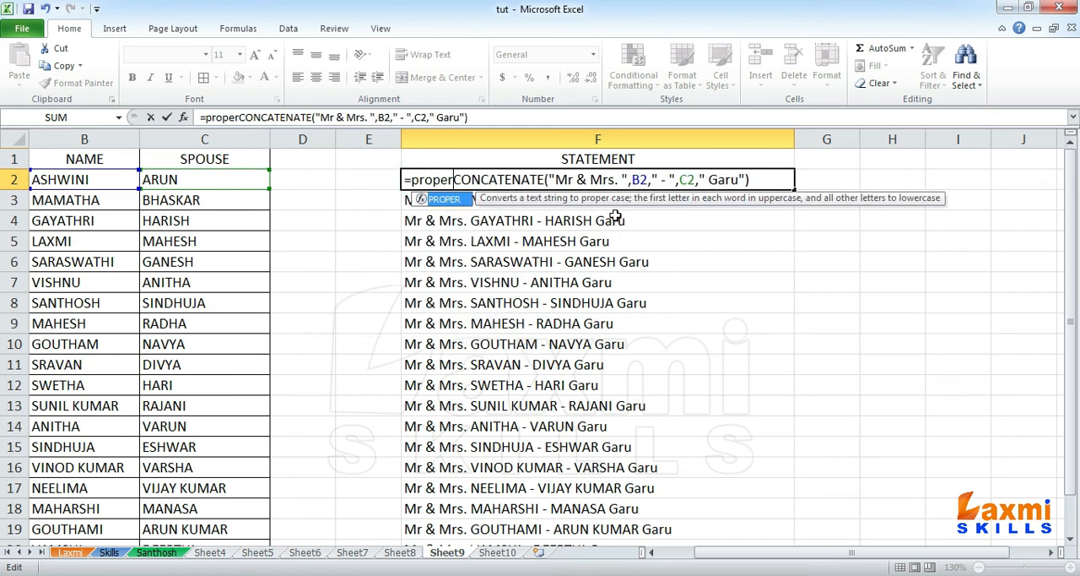
text(()
key(End)
text())
key(Return)
Step: Fill the PROPER formula from F2 down to F21 and auto-fit the width of column F
key(Up)
key(shift+Down)
key(shift+Down)
key(shift+Down)
key(shift+Down)
key(shift+Down)
key(shift+Down)
key(shift+Down)
key(shift+Down)
key(shift+Down)
key(shift+Down)
key(shift+Down)
key(shift+Down)
key(shift+Down)
key(shift+Down)
key(shift+Down)
key(shift+Down)
key(shift+Down)
key(shift+Down)
key(shift+Down)
key(shift+Down)
key(shift+Down)
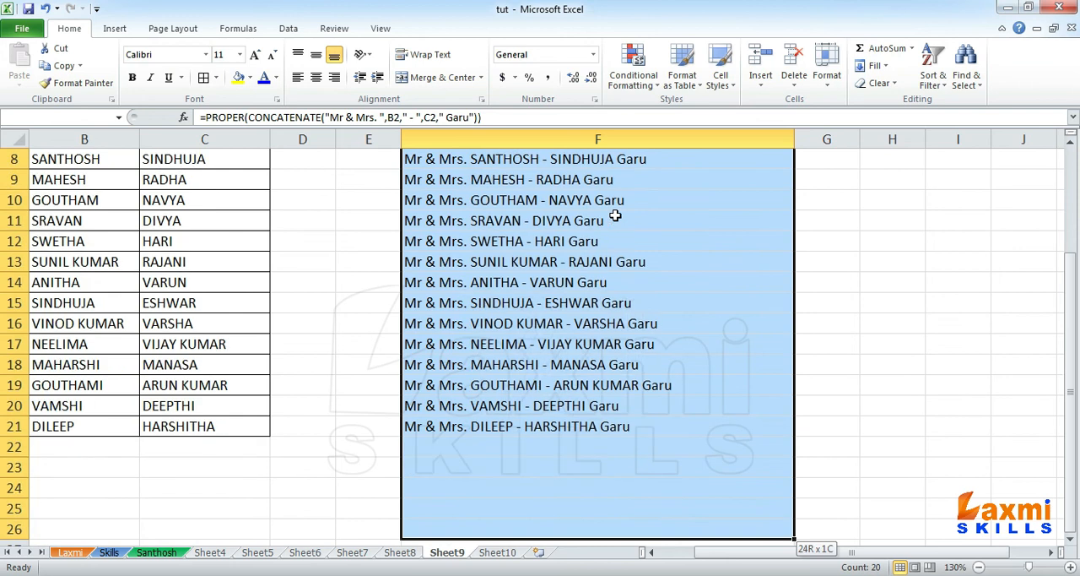
key(shift+Up)
key(shift+Up)
key(shift+Up)
key(shift+Up)
key(shift+Up)
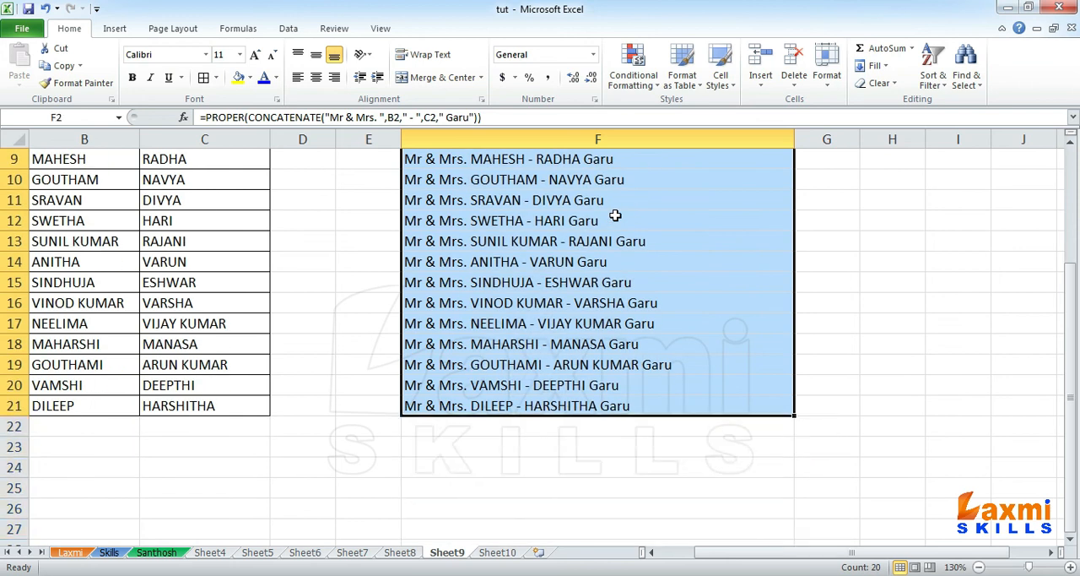
scroll(658, 305, up, 3)
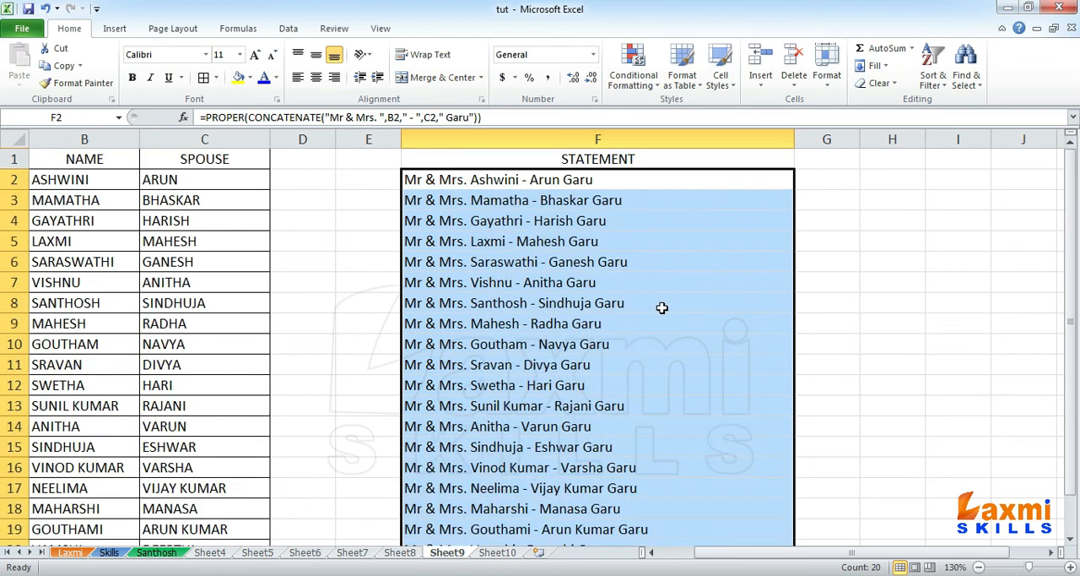
double_click(795, 142)
click(595, 242)
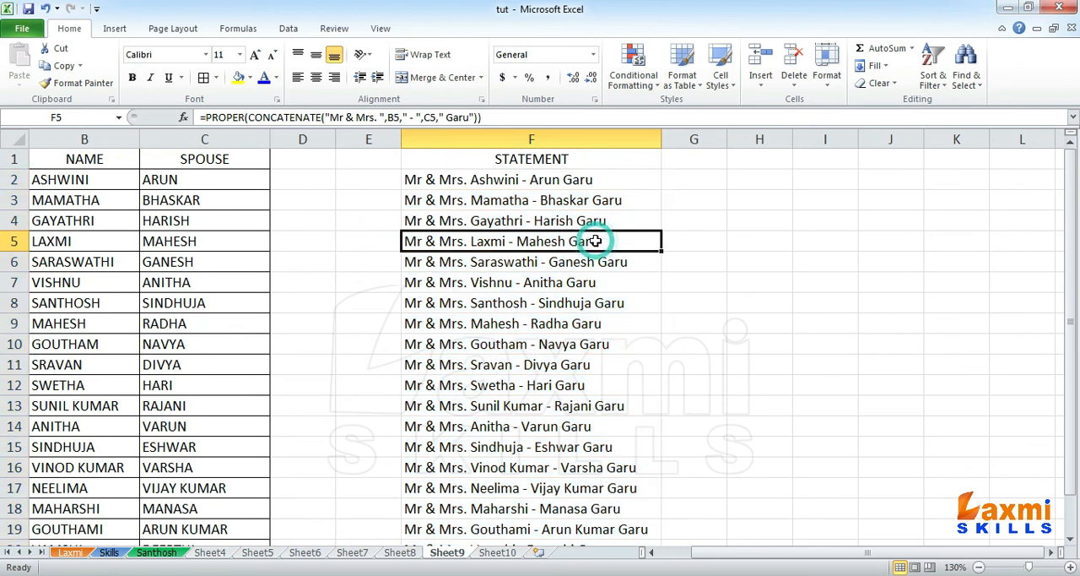